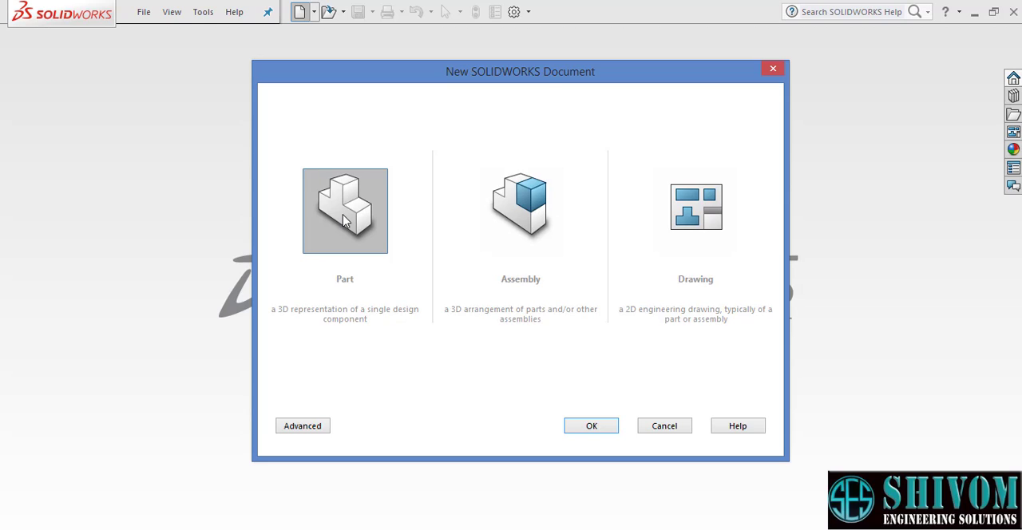
- Create a new part document and show its Front, Top and Right planes in the model view
left_click(590, 427)
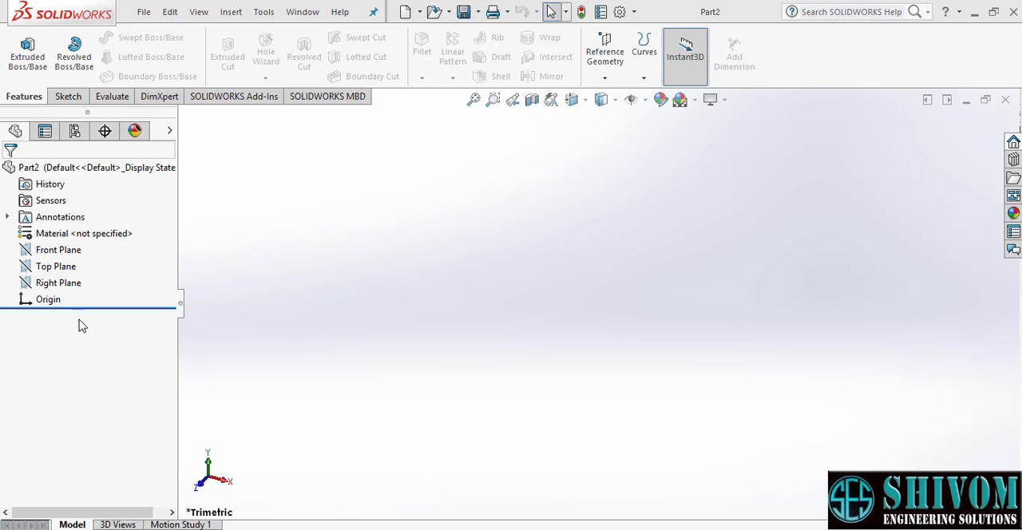
left_click(52, 250)
left_click(49, 266)
left_click(51, 286)
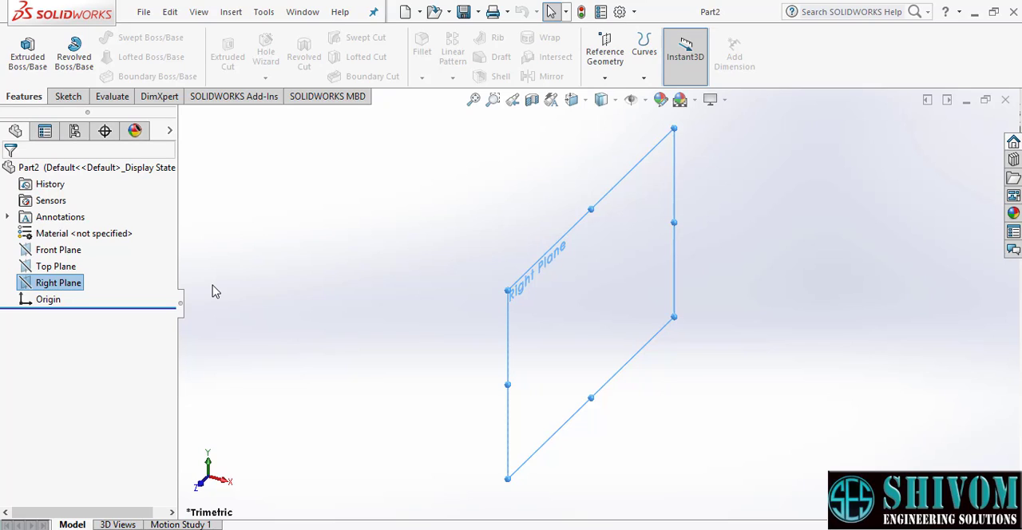
left_click(61, 252)
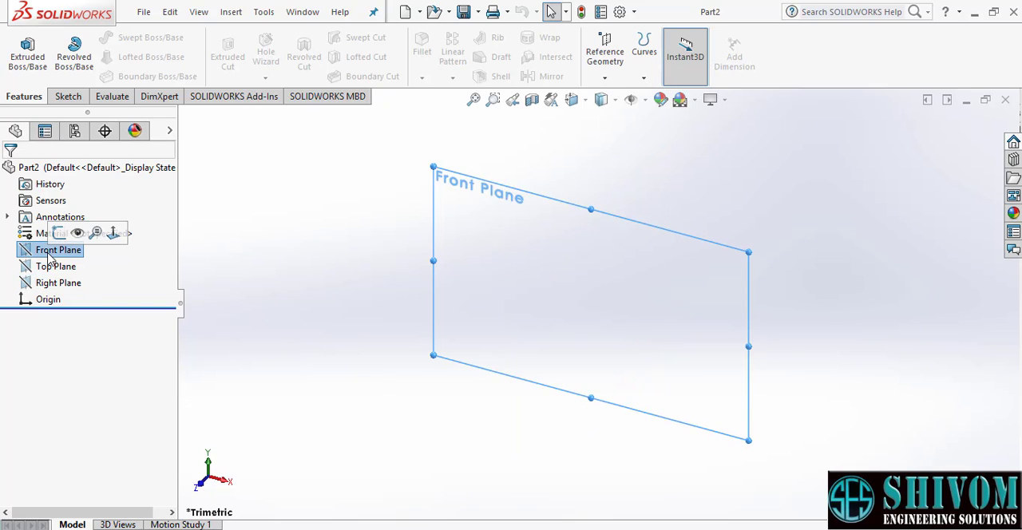
left_click(47, 286, "shift")
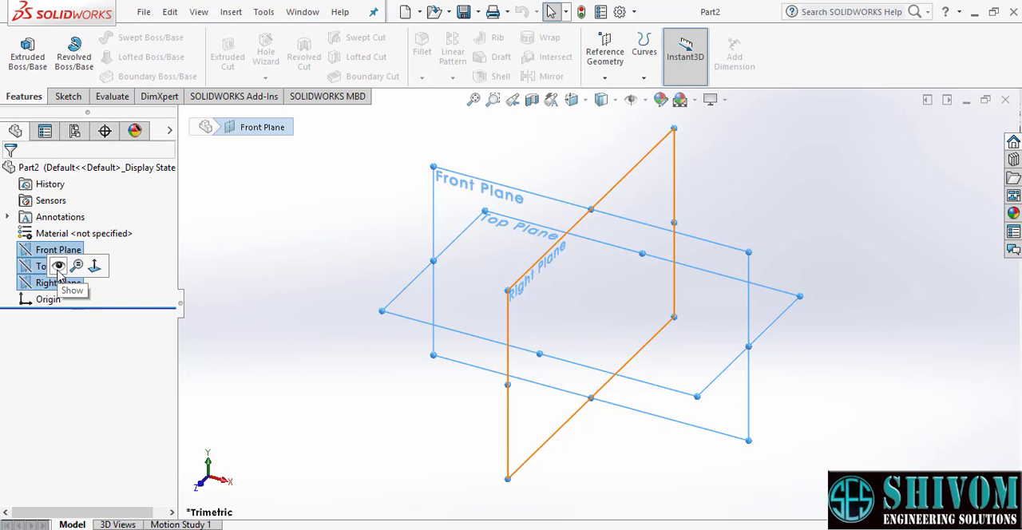
left_click(58, 266)
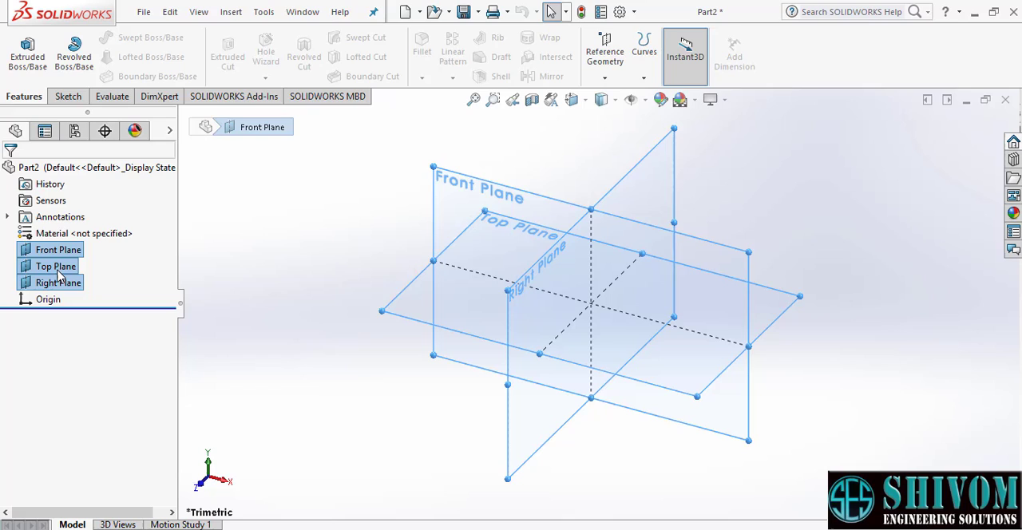
left_click(251, 259)
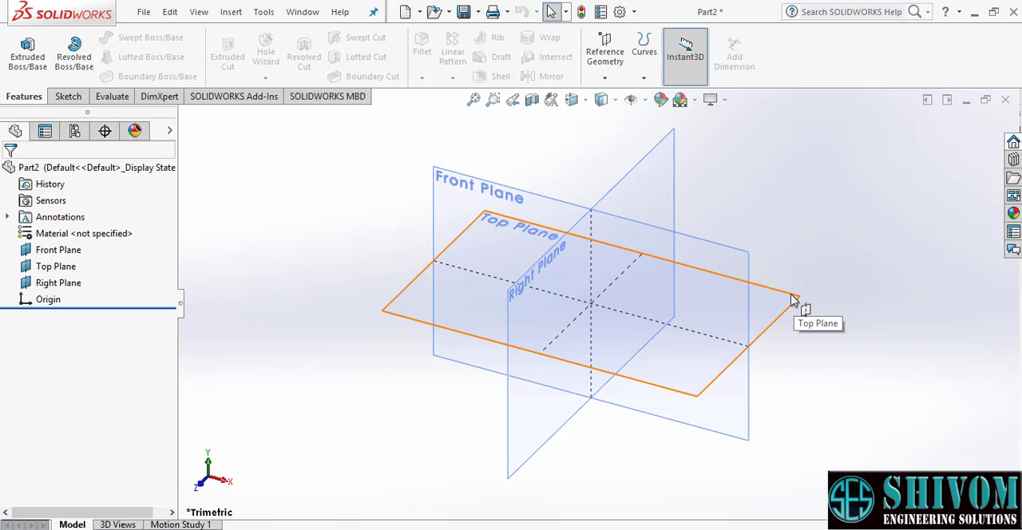
- Start a sketch on the Top Plane and set the document units to the millimetre-based system
left_click(794, 298)
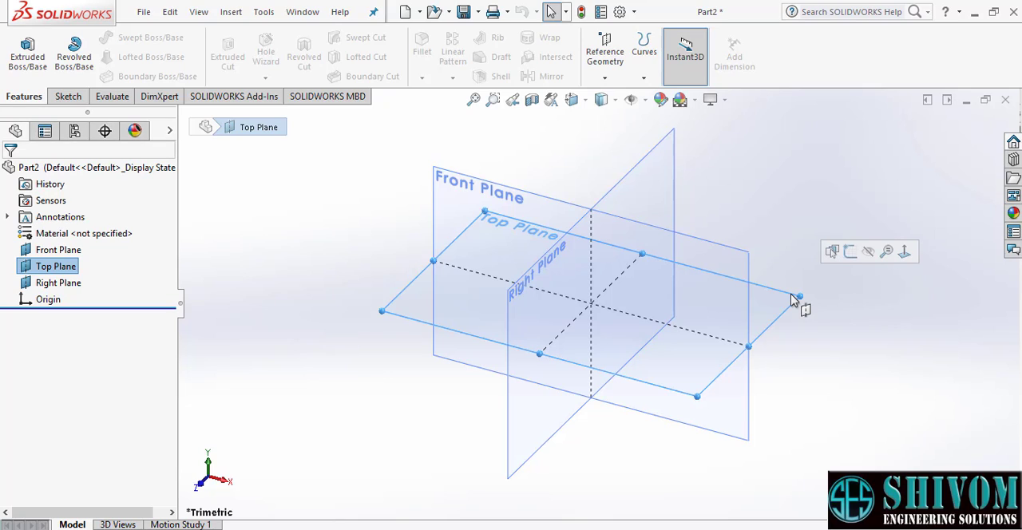
left_click(791, 294)
left_click(797, 300)
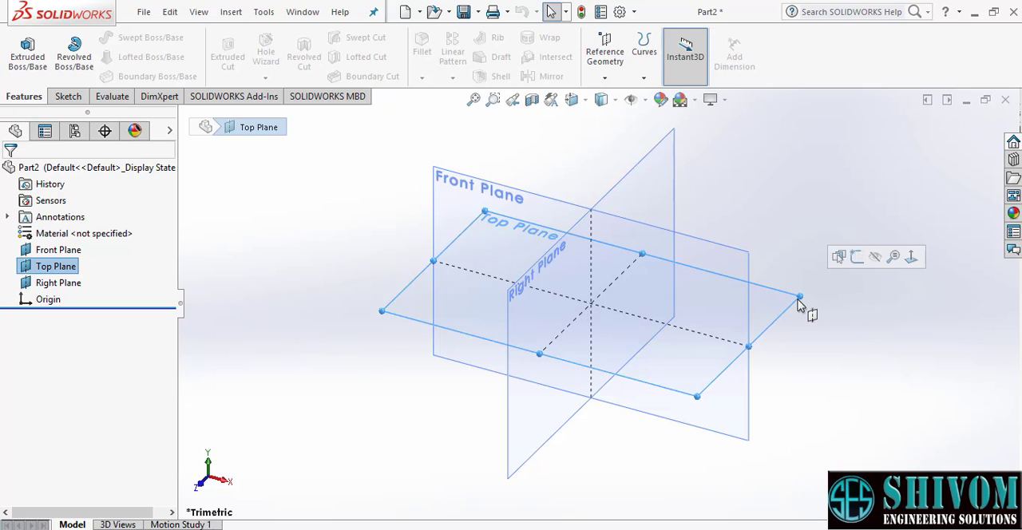
left_click(855, 257)
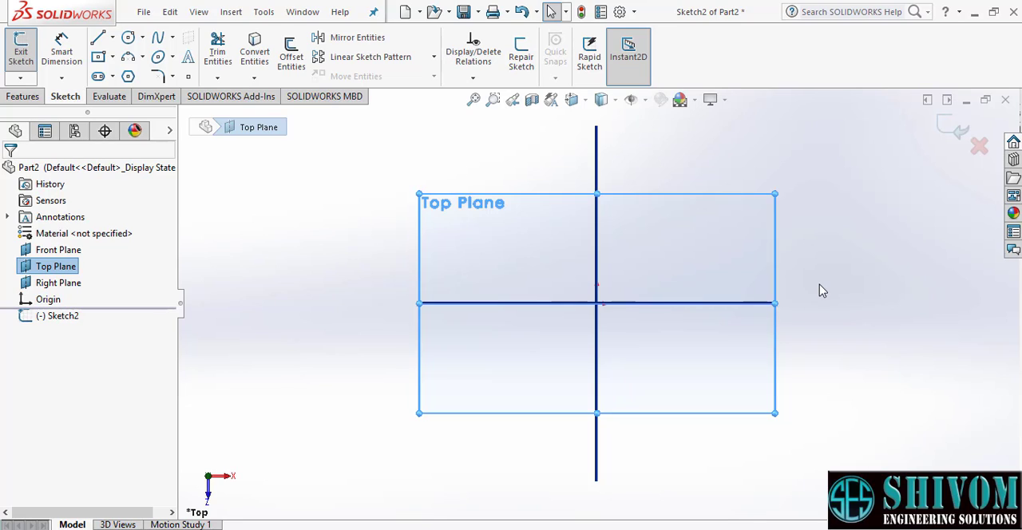
left_click(854, 295)
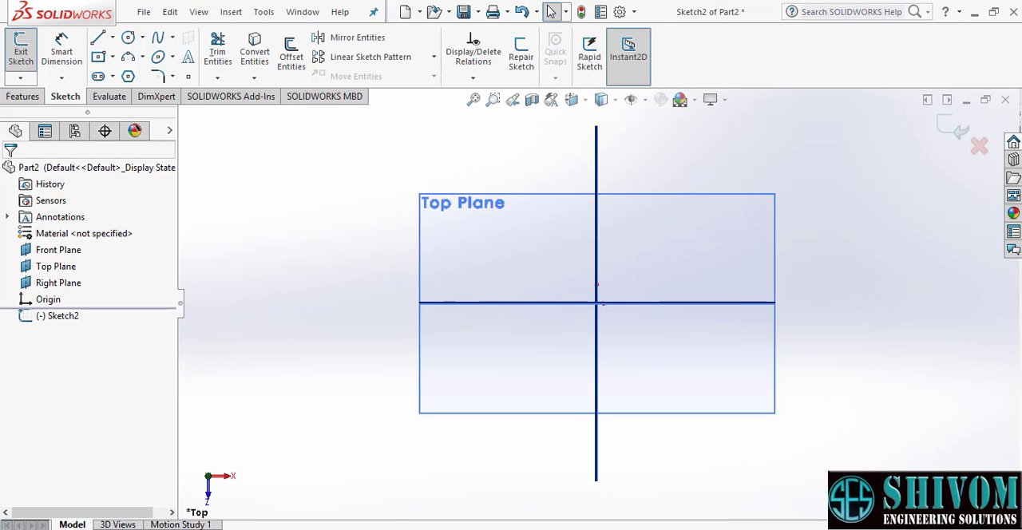
left_click(971, 527)
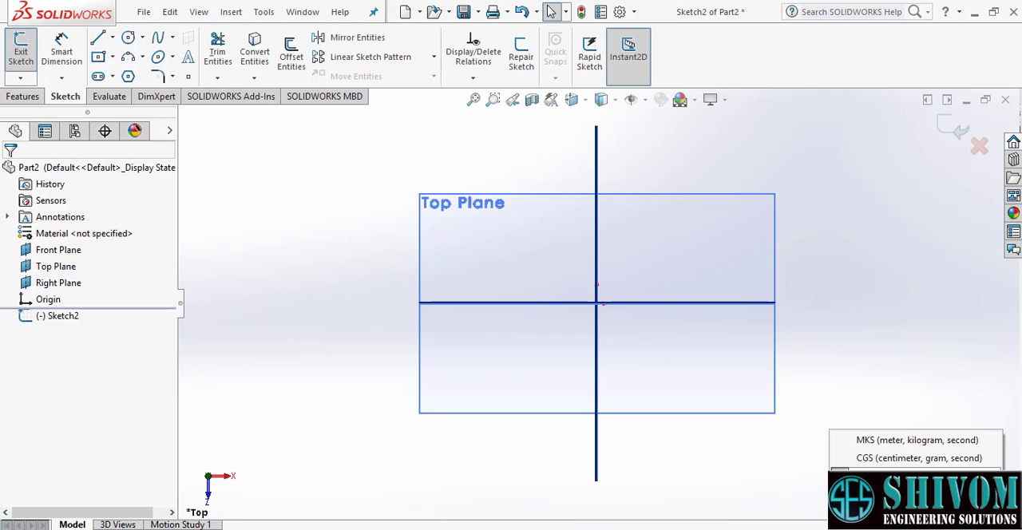
left_click(918, 476)
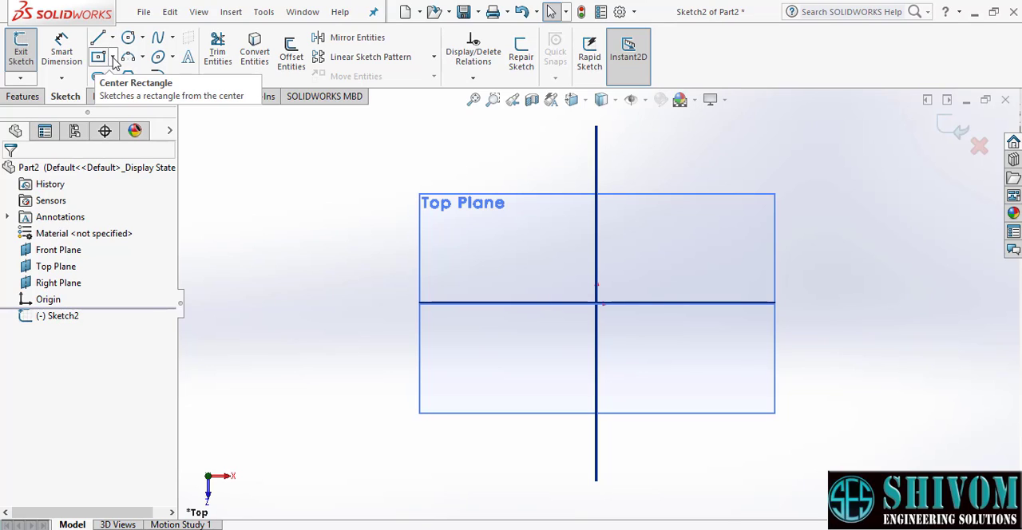
- Sketch a center rectangle about 140 mm wide and 105 mm high, centred on the origin
left_click(113, 59)
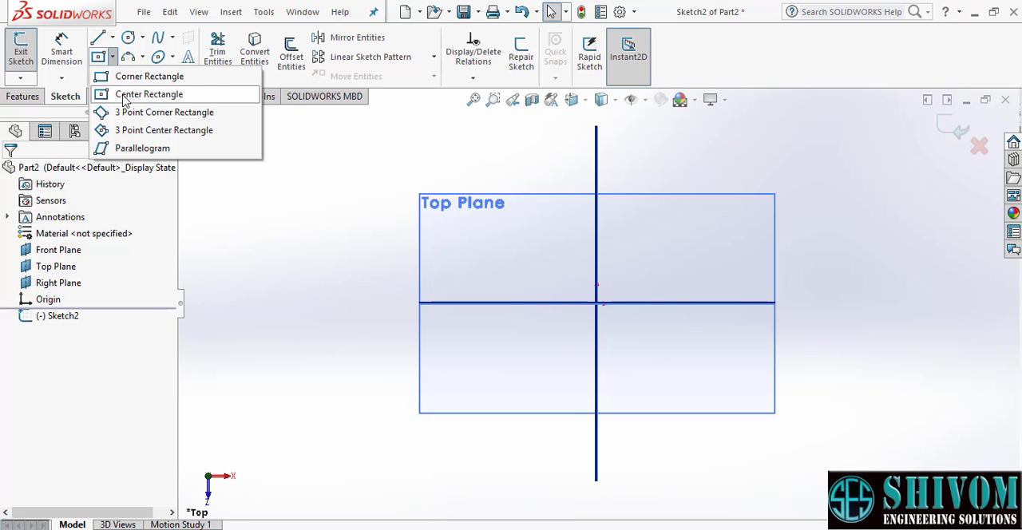
left_click(126, 95)
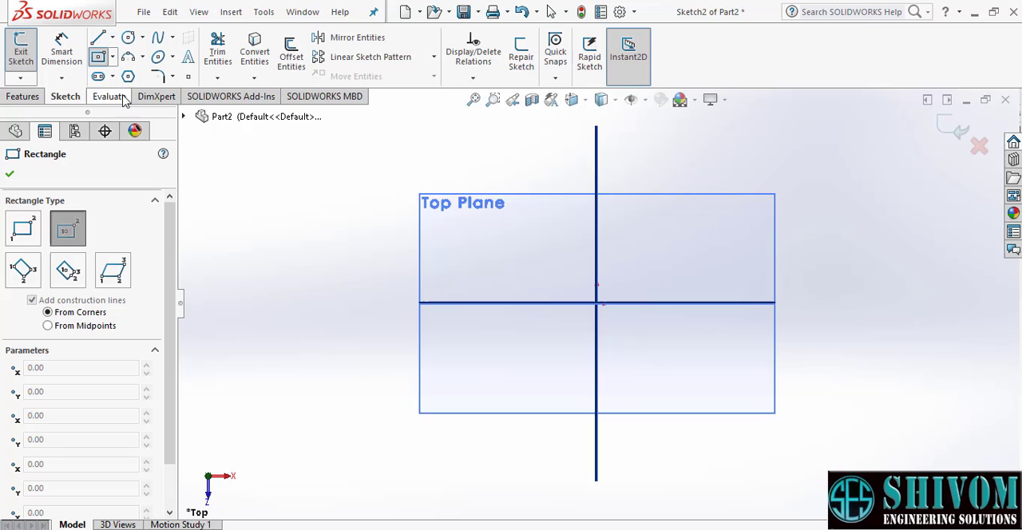
left_click(596, 304)
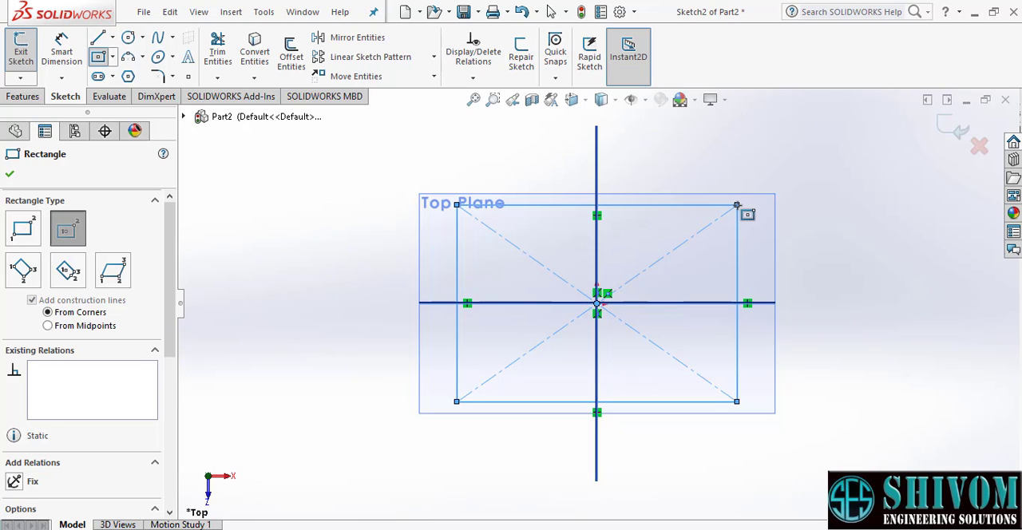
left_click(10, 175)
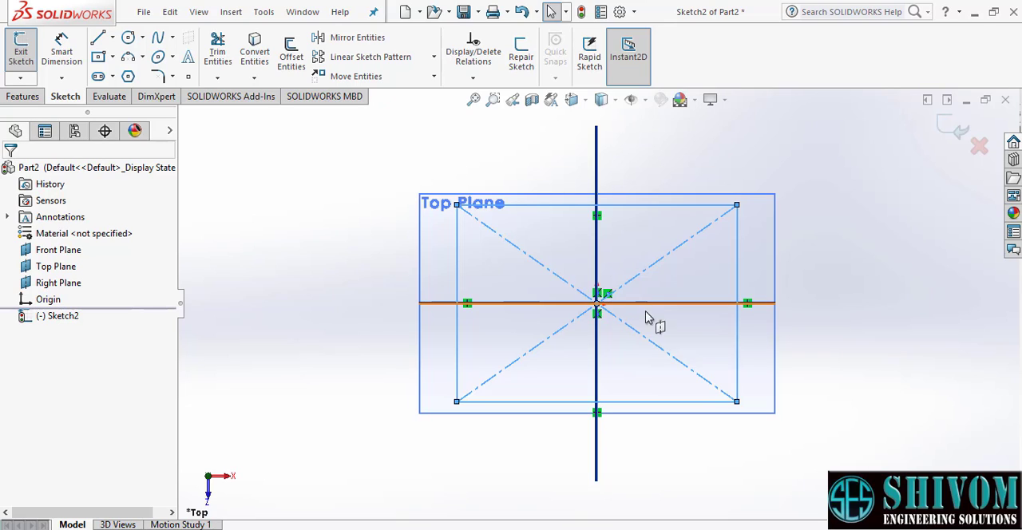
- Dimension the rectangle's upper horizontal edge with Smart Dimension and set its length to 150 mm
left_click(64, 57)
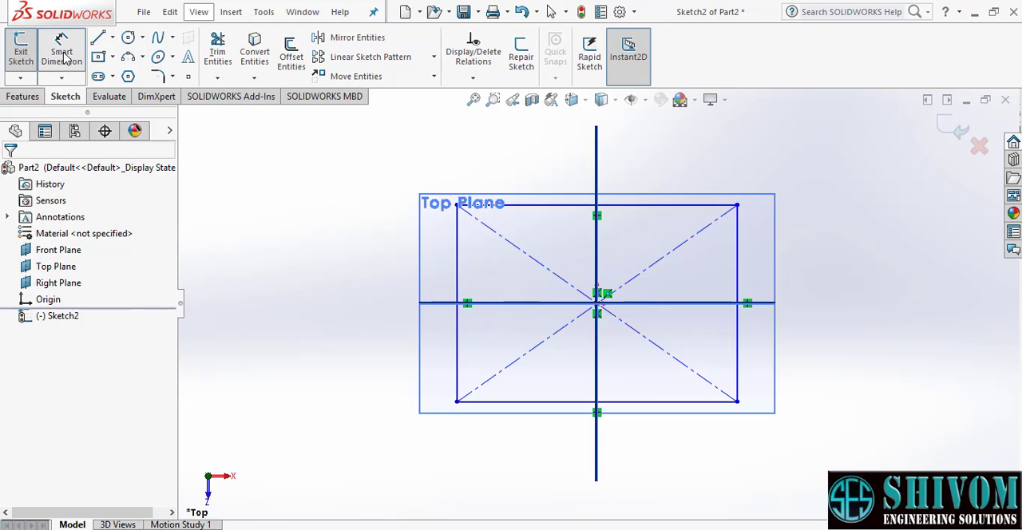
left_click(551, 213)
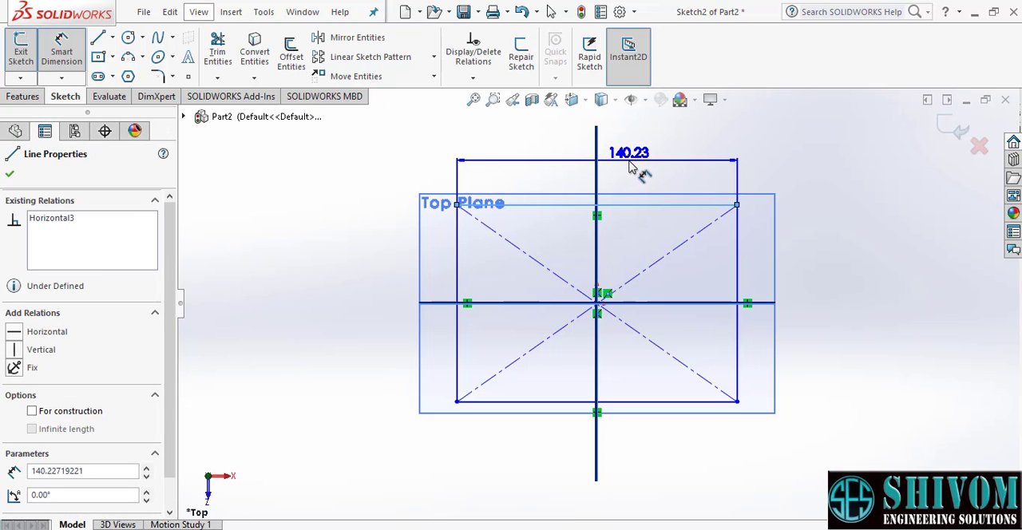
left_click(631, 166)
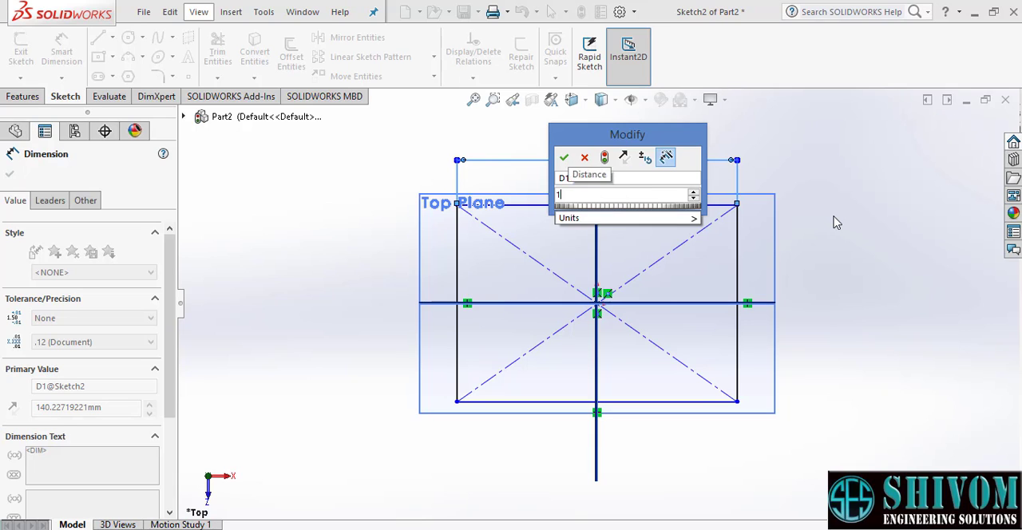
type("150")
key("Return")
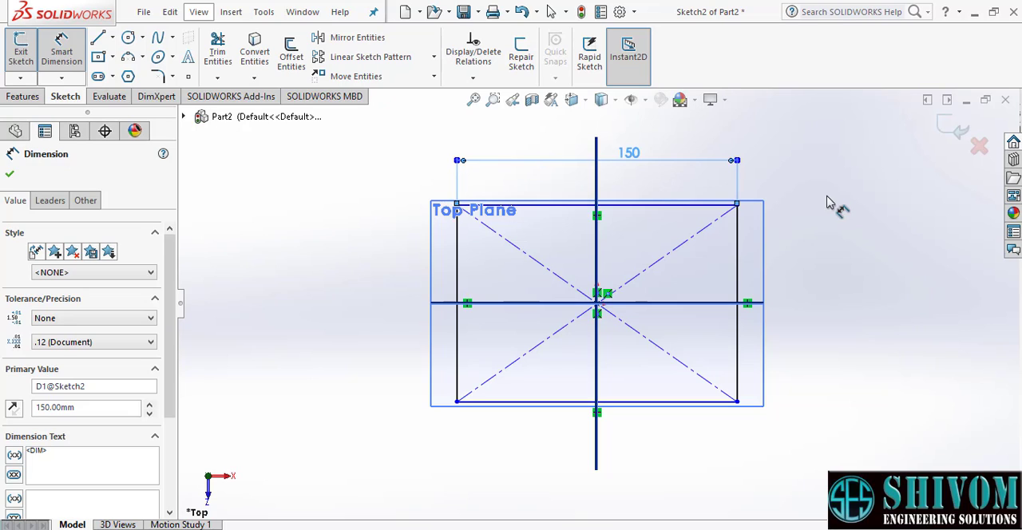
- Dimension the rectangle's vertical edge at 100 mm and exit the sketch
left_click(739, 263)
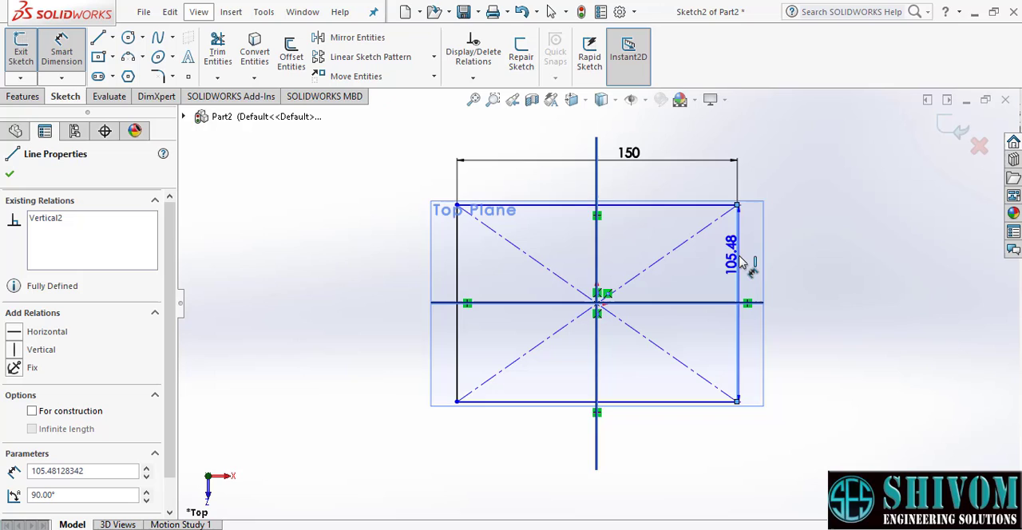
left_click(826, 286)
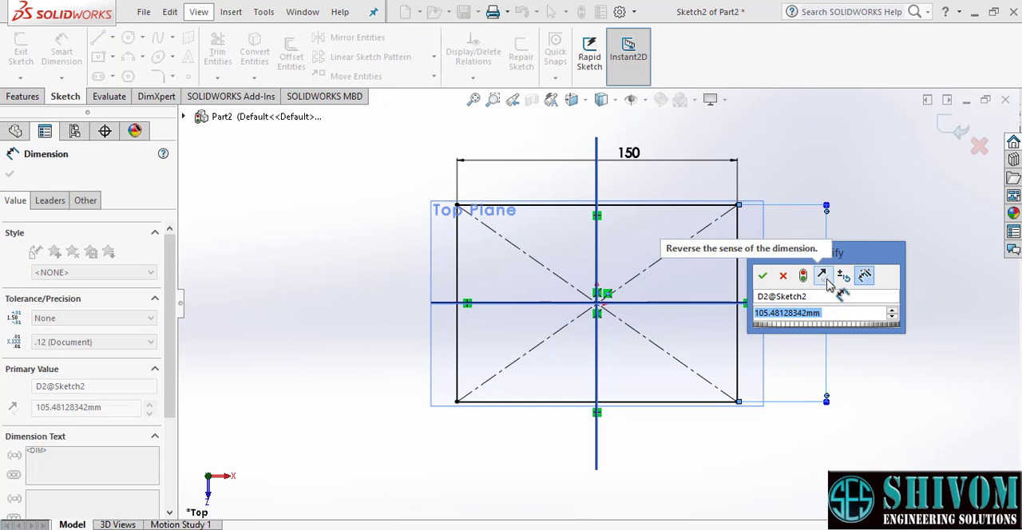
type("100")
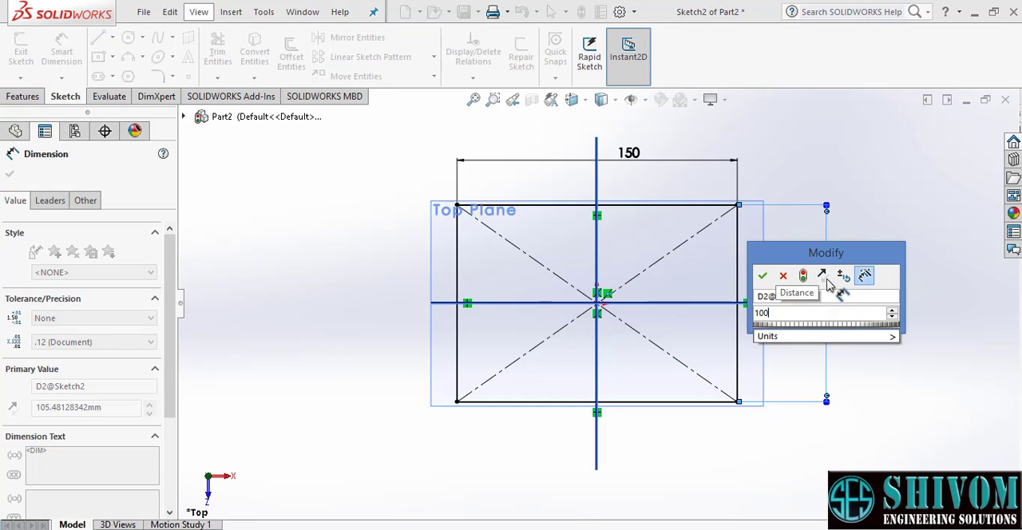
key("Return")
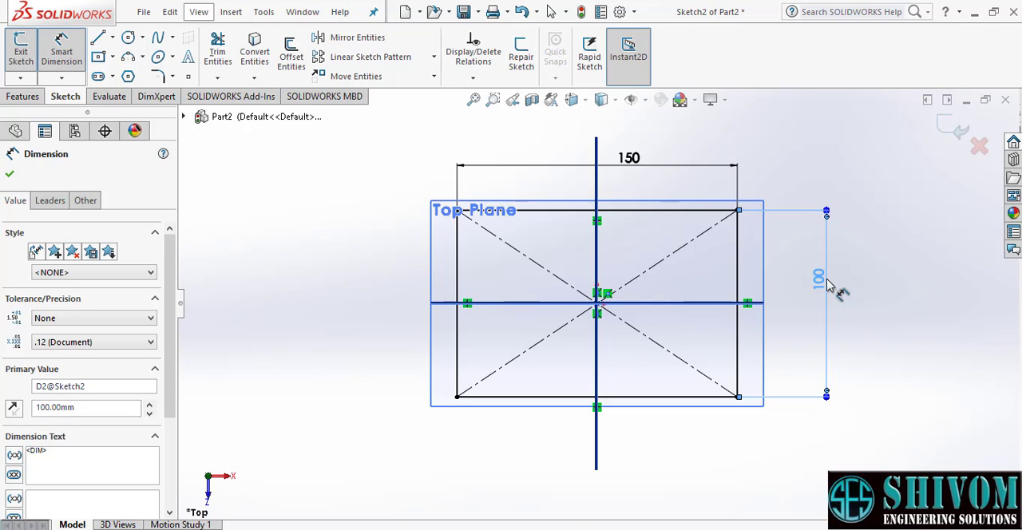
left_click(950, 133)
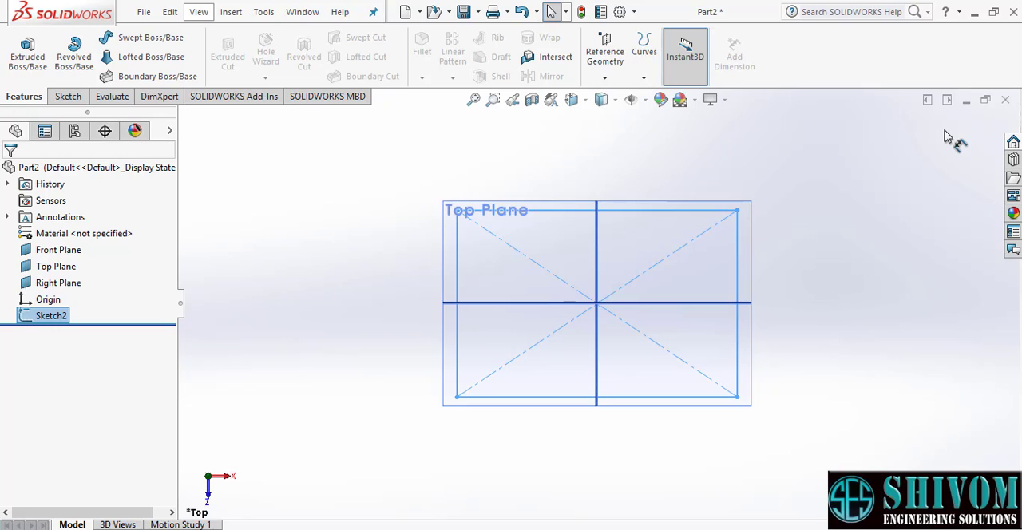
- Start an Extruded Boss/Base from the rectangle sketch and pull its blind depth upward to 109 mm
left_click(686, 56)
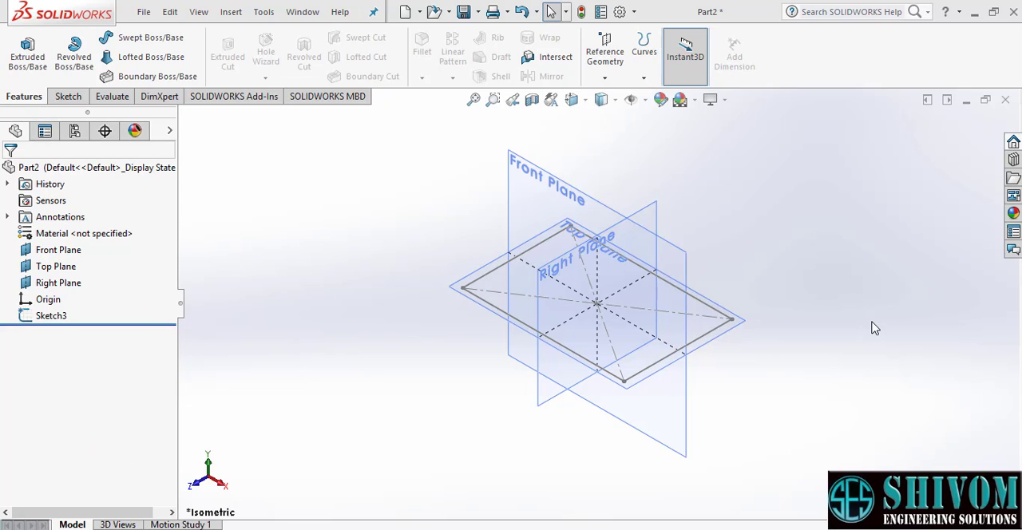
left_click(25, 61)
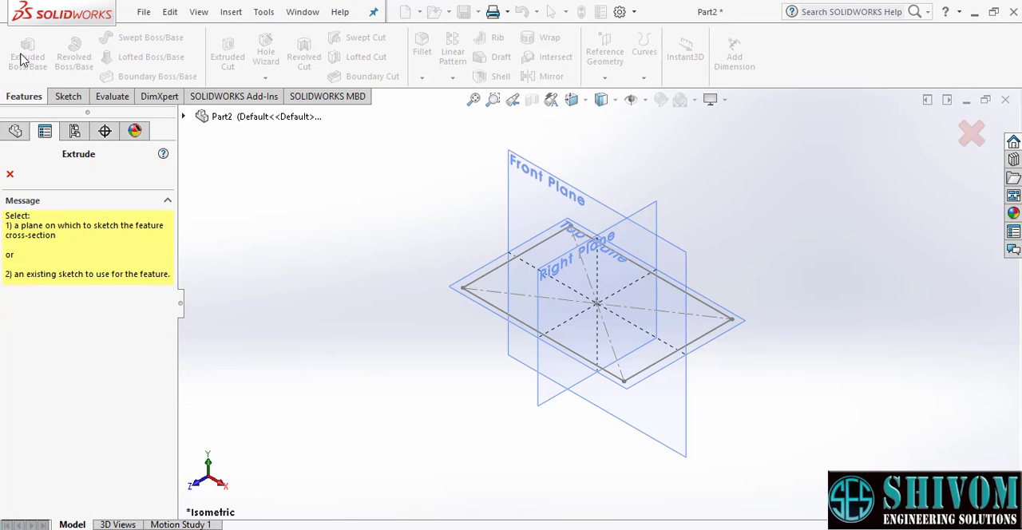
left_click(481, 281)
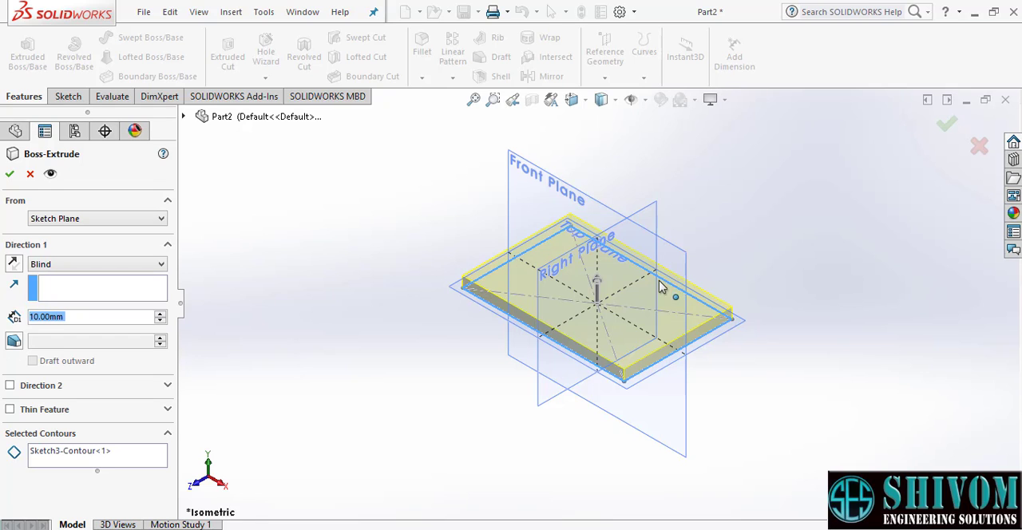
mouse_move(598, 286)
left_mouse_down()
mouse_move(603, 185)
mouse_move(598, 208)
left_mouse_up()
scroll(633, 154, "down", 2)
scroll(625, 204, "up", 2)
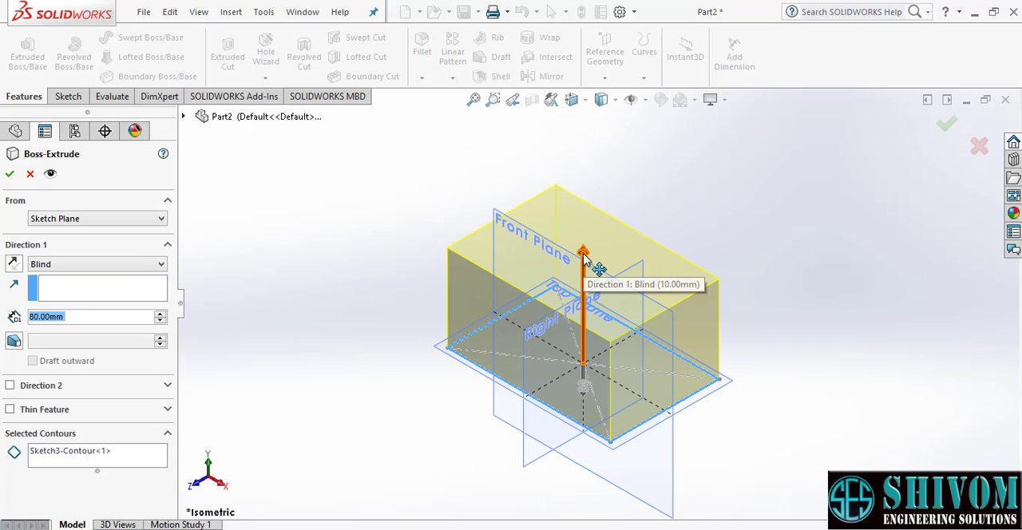
mouse_move(585, 256)
left_mouse_down()
mouse_move(585, 217)
mouse_move(583, 228)
left_mouse_up()
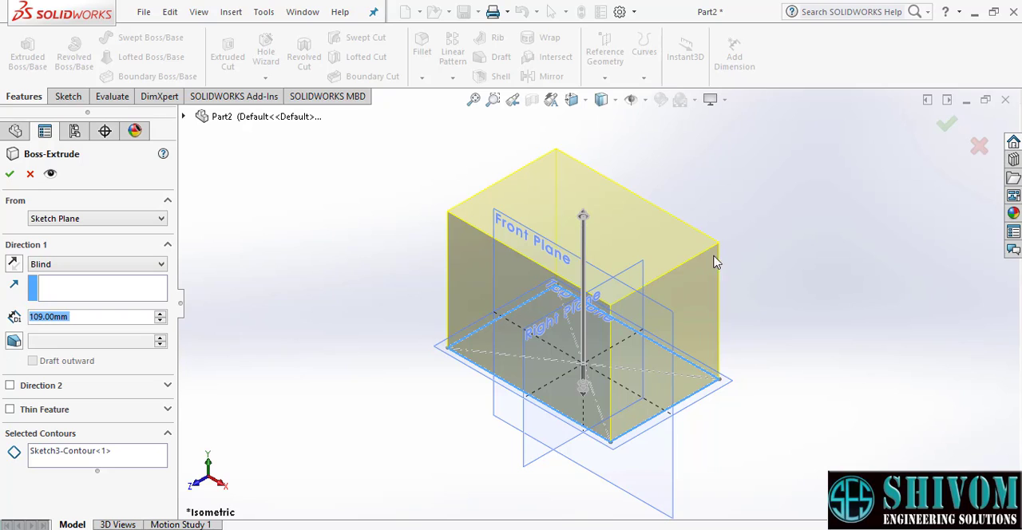
- Set the blind depth of the rectangular boss extrusion to 100 mm
scroll(755, 261, "down", 1)
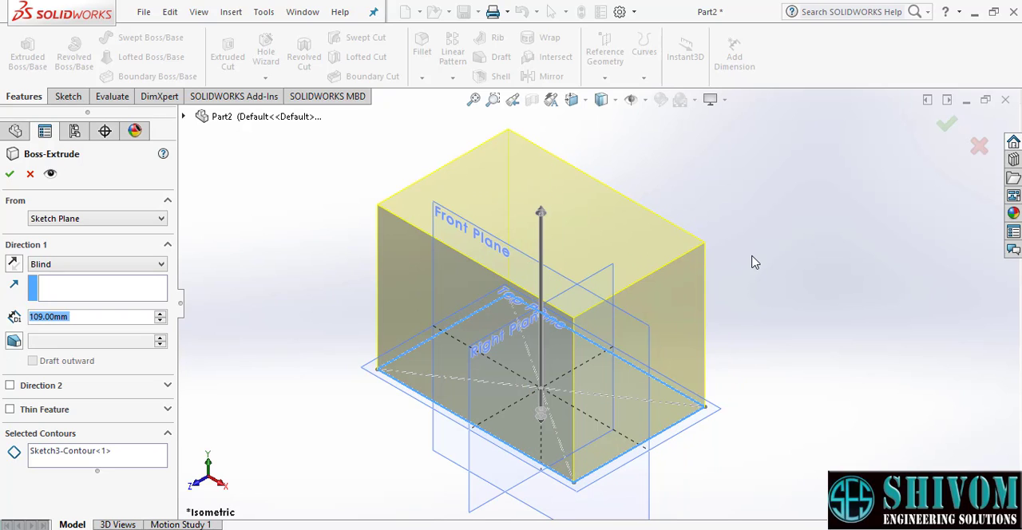
scroll(755, 262, "up", 2)
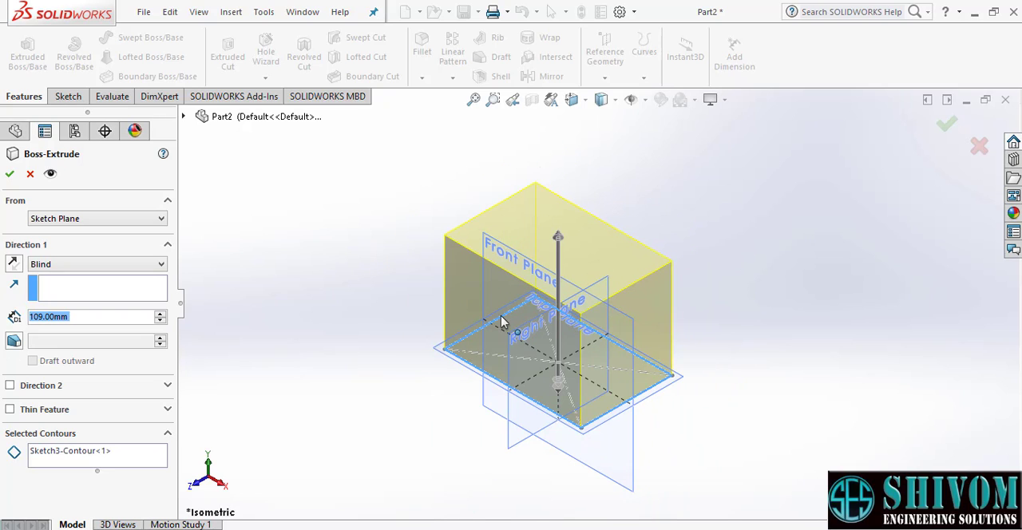
scroll(519, 320, "down", 1)
scroll(647, 331, "up", 1)
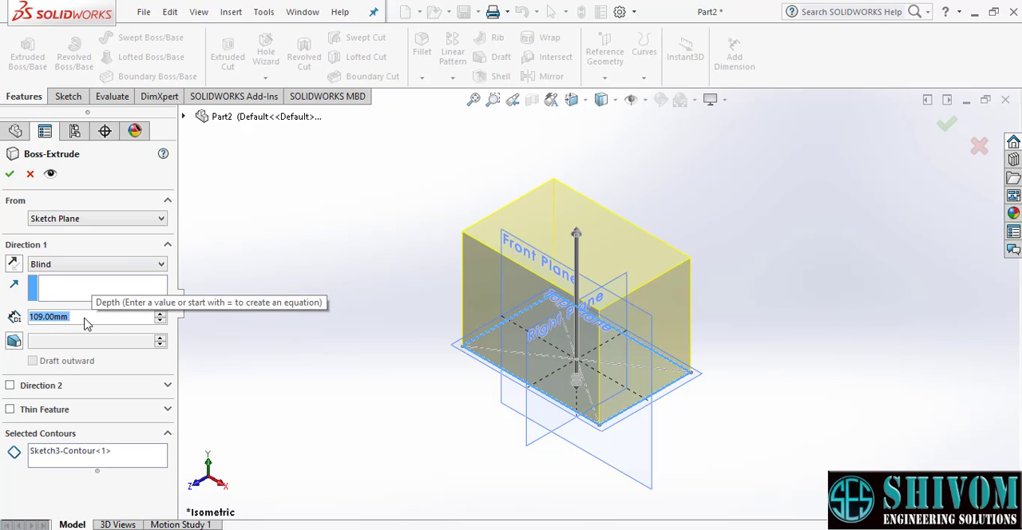
type("100")
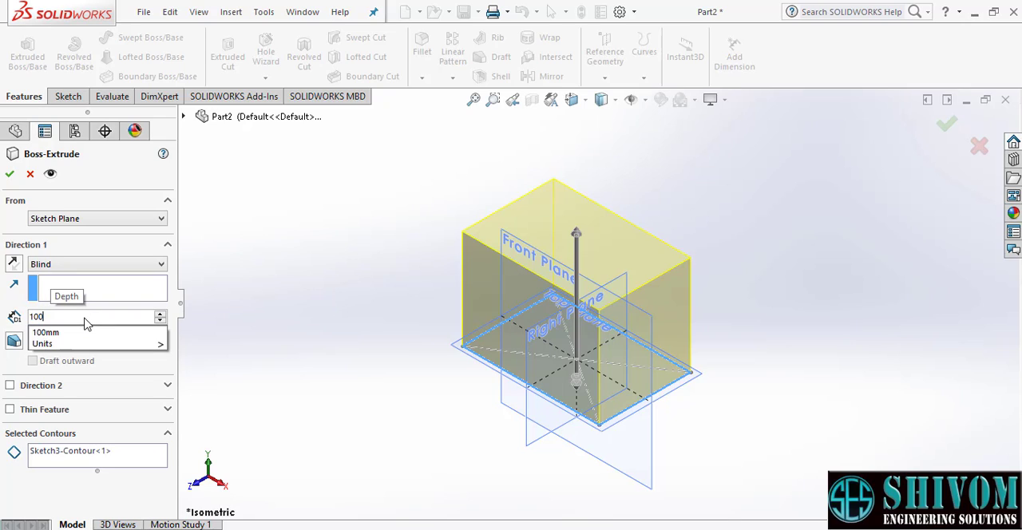
key("Return")
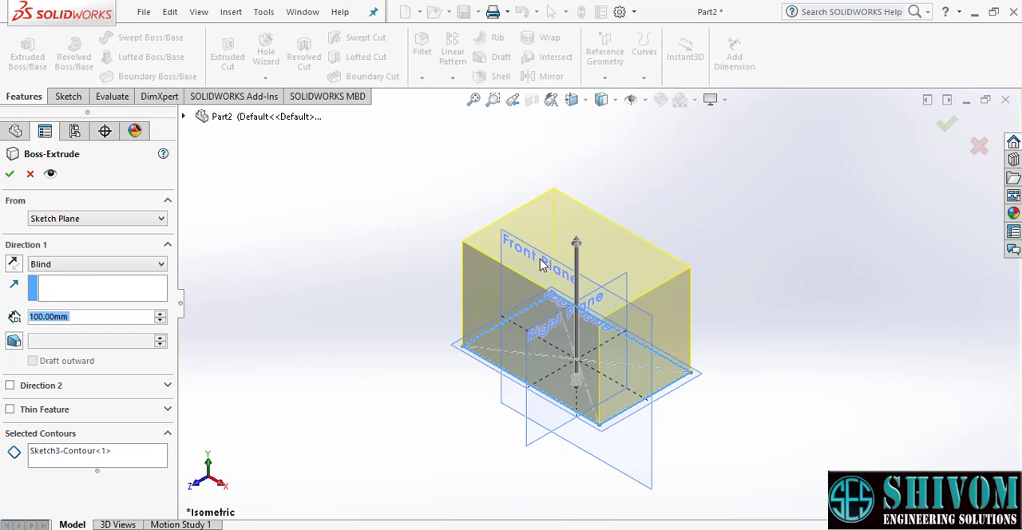
- Change the boss extrusion's end condition to Mid Plane
left_click(104, 264)
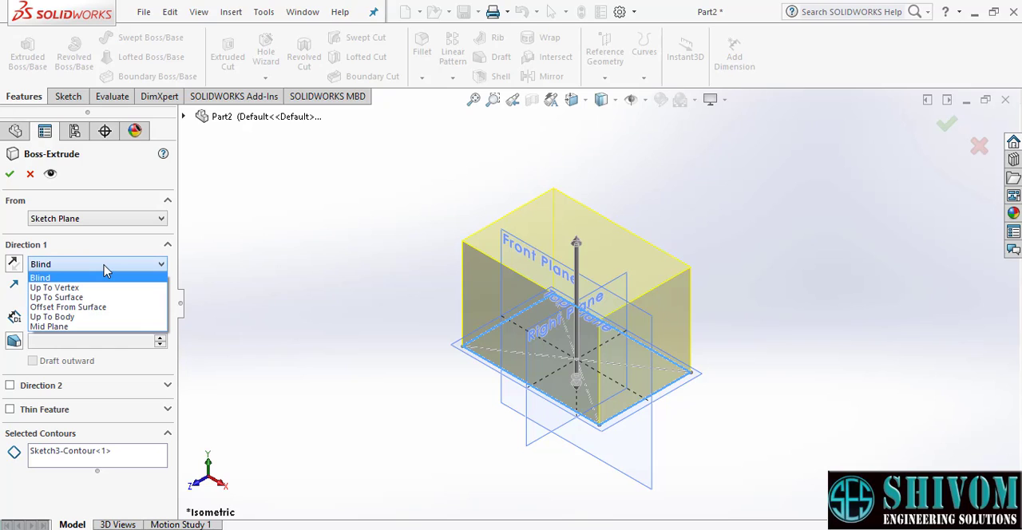
left_click(68, 327)
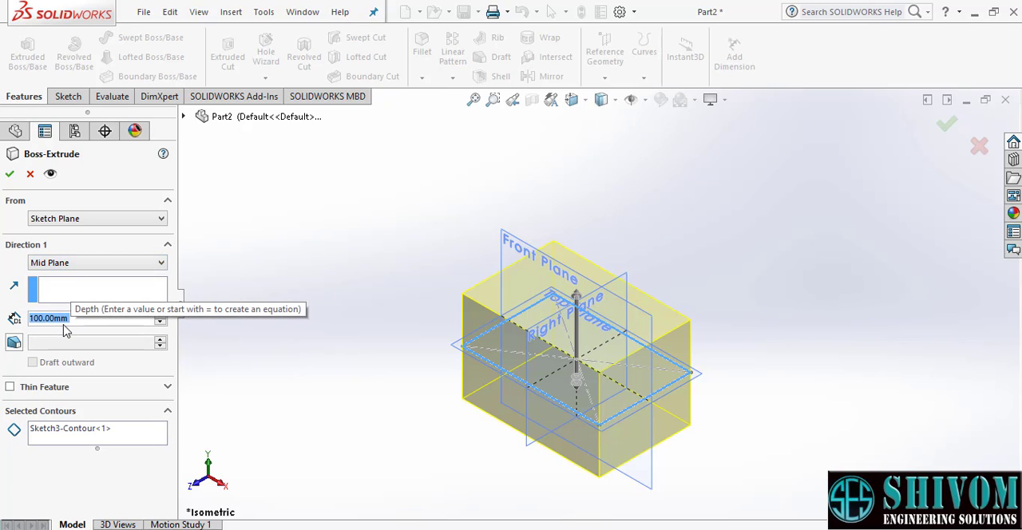
scroll(494, 472, "down", 1)
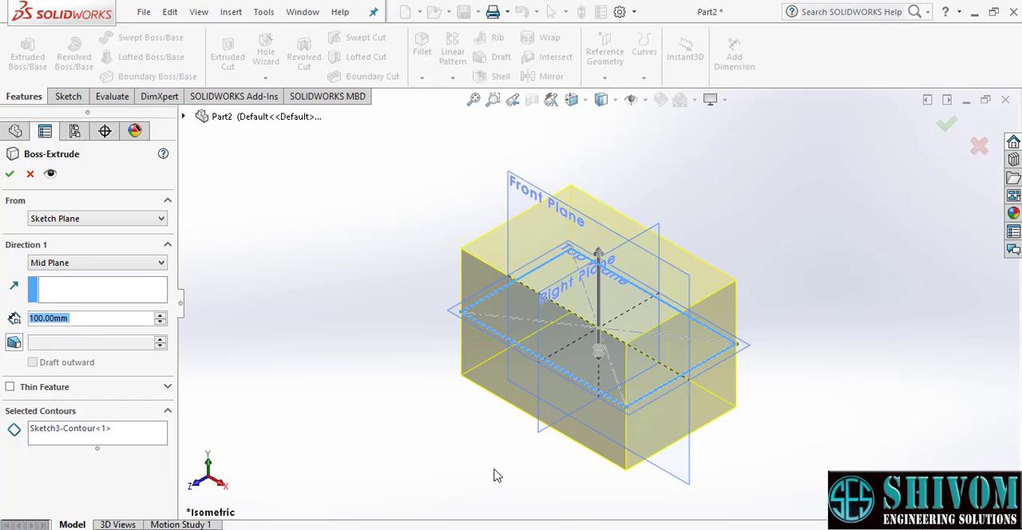
scroll(494, 445, "down", 1)
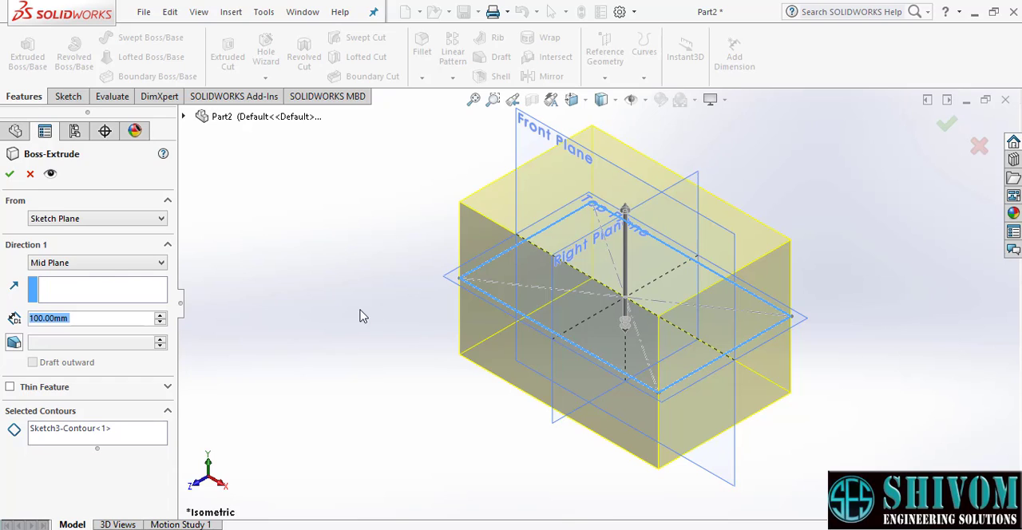
- Set the extrusion's end condition back to Blind and try reversing its direction before restoring the upward direction
left_click(139, 270)
left_click(80, 275)
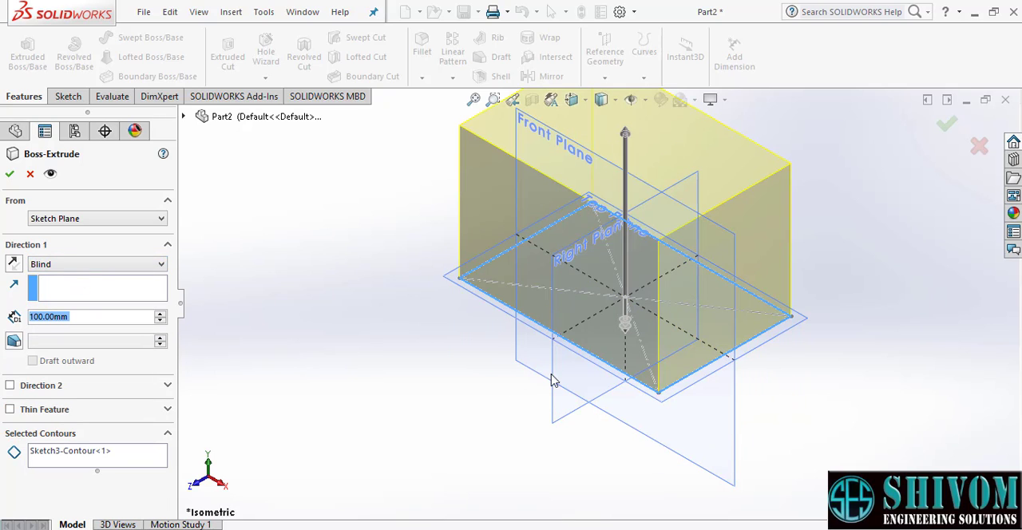
scroll(547, 386, "up", 2)
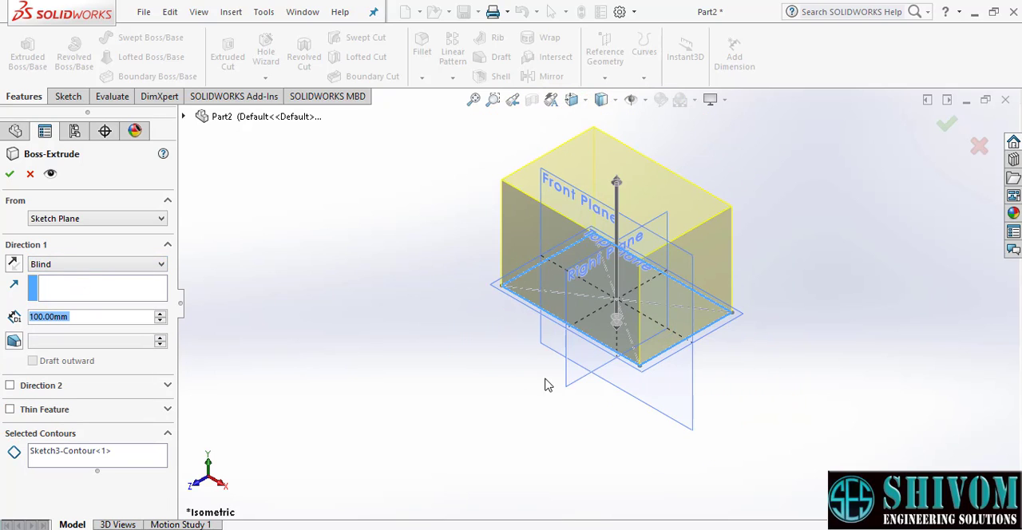
left_click(14, 264)
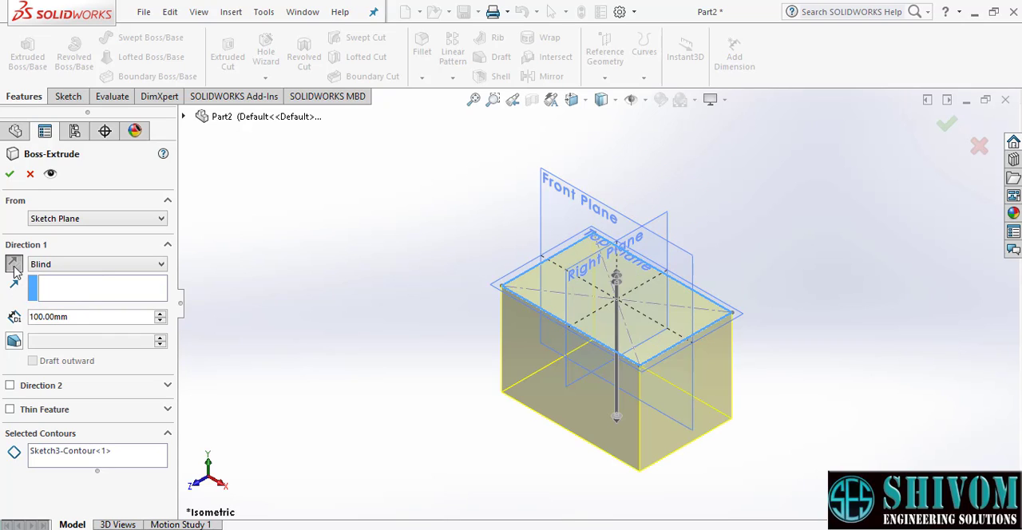
left_click(14, 265)
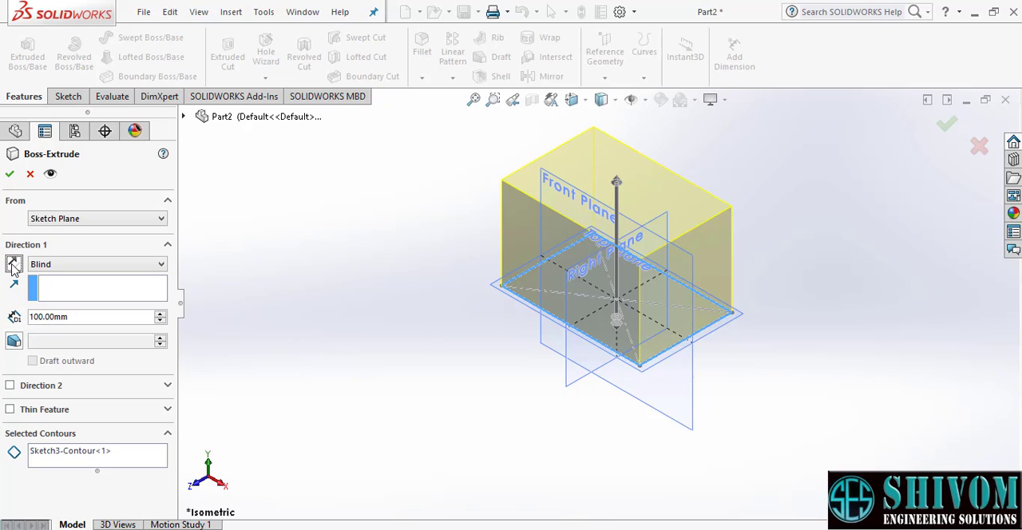
- Enable Direction 2 for the boss extrusion with a blind depth of 50 mm
left_click(10, 385)
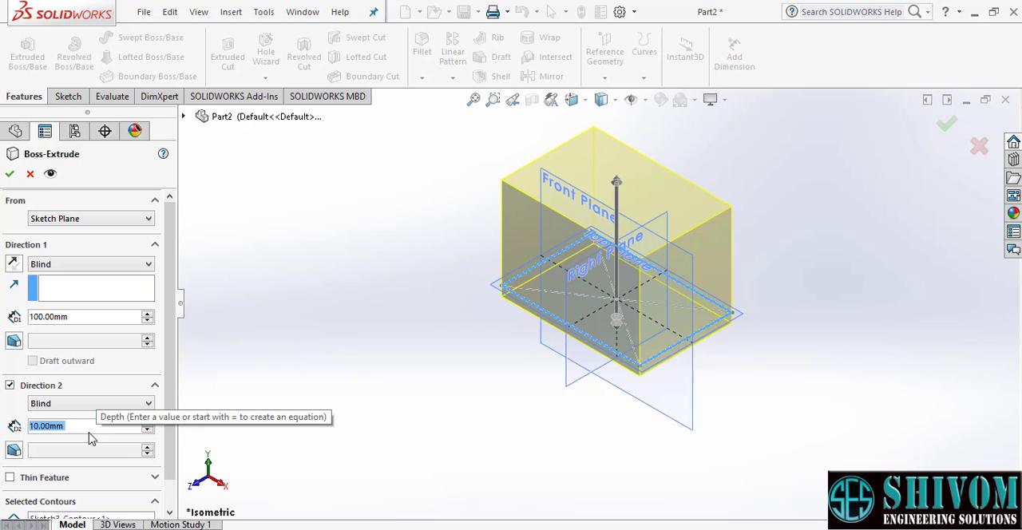
type("50")
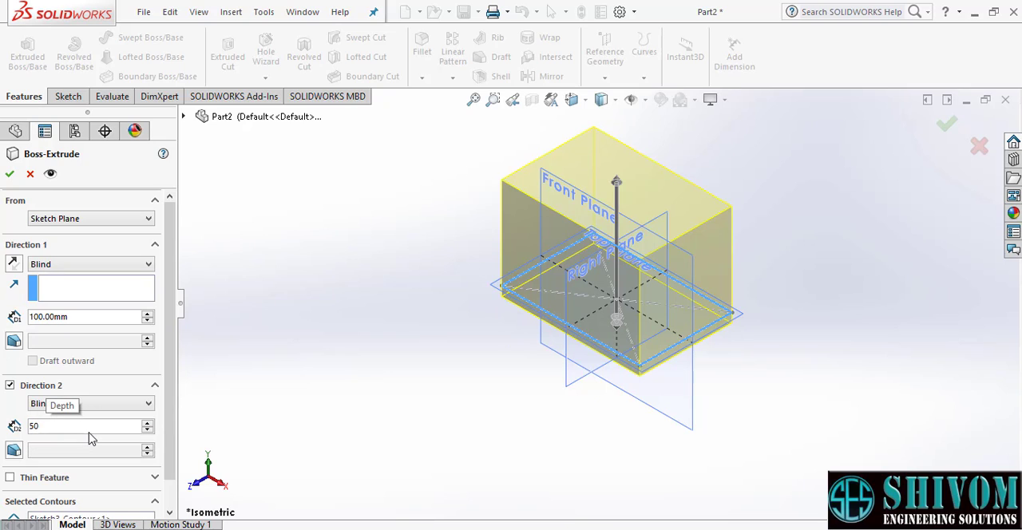
key("Return")
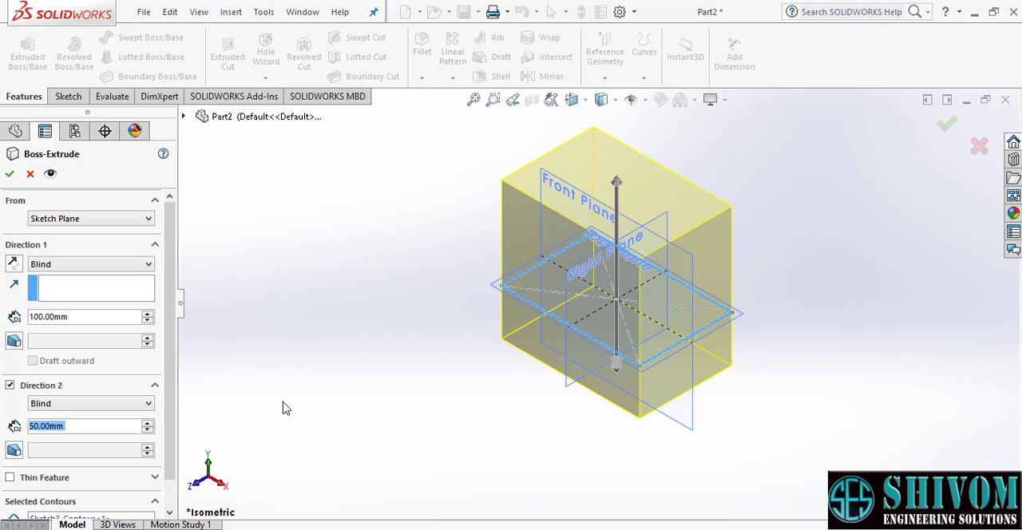
- Apply a 10° draft to Direction 1 and try the outward draft option, leaving it off
left_click(13, 341)
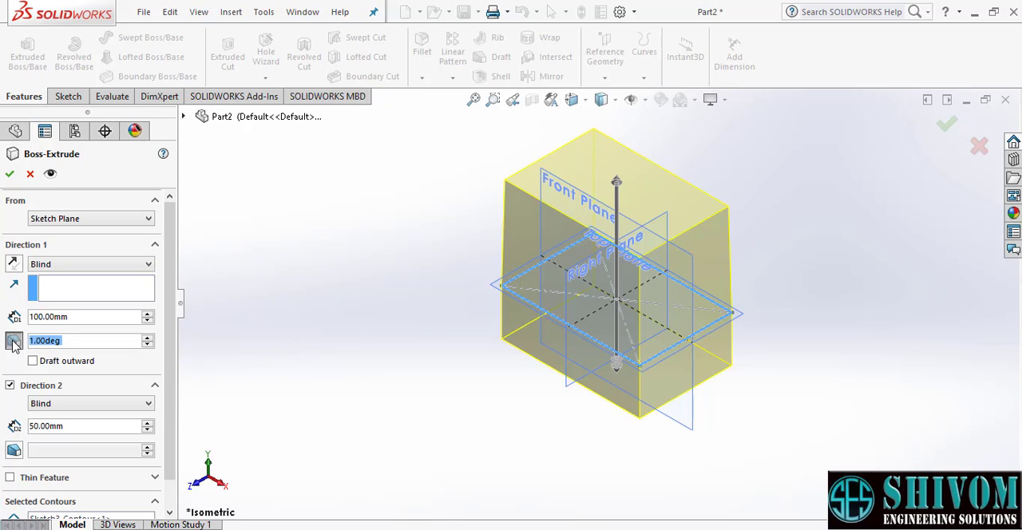
type("10")
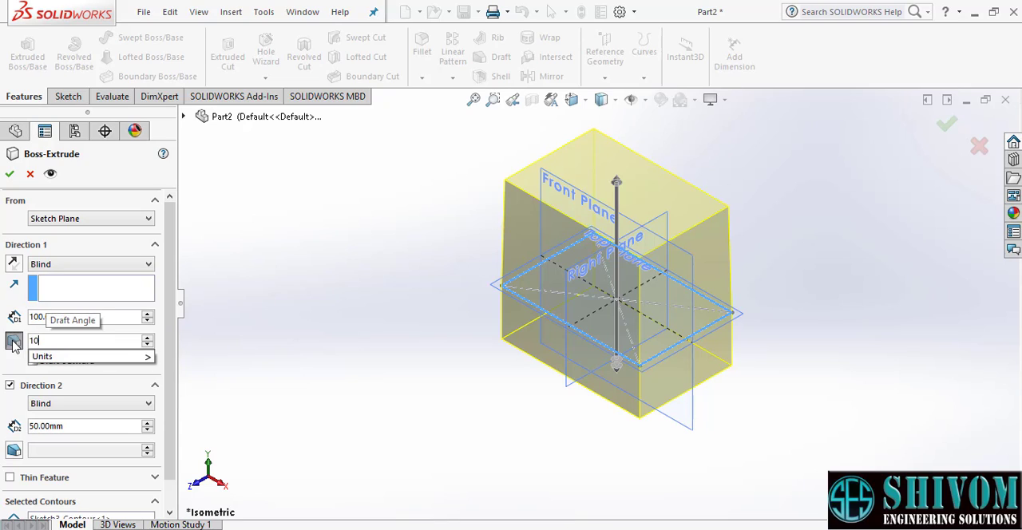
key("Return")
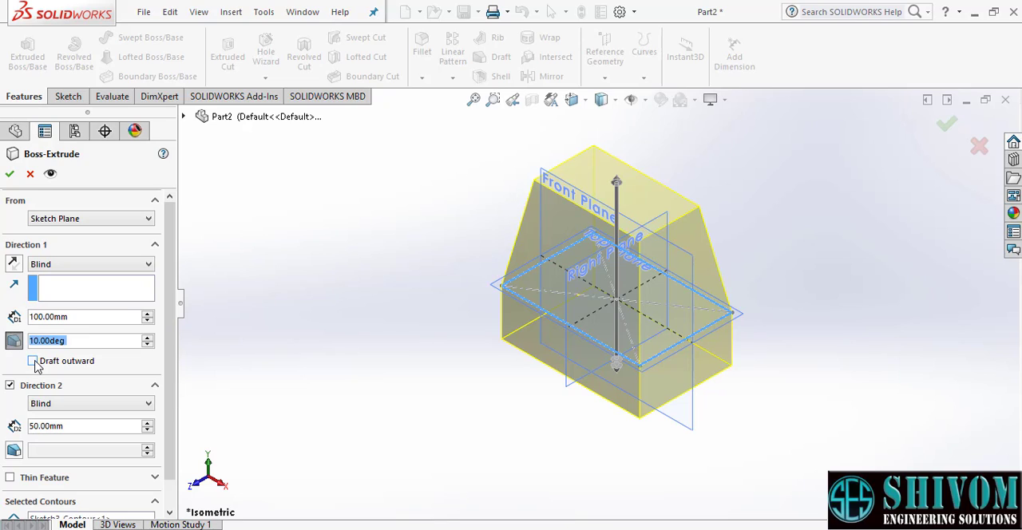
left_click(34, 364)
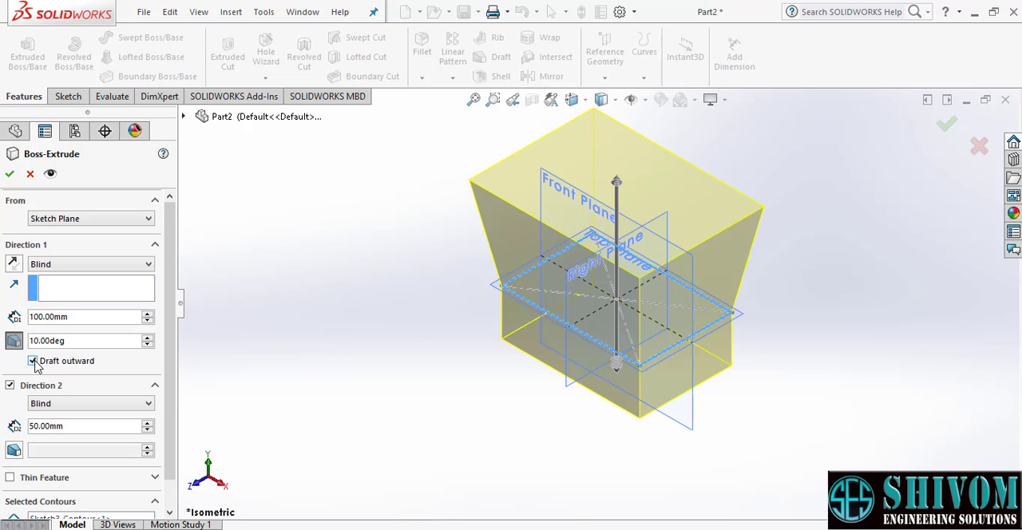
left_click(34, 362)
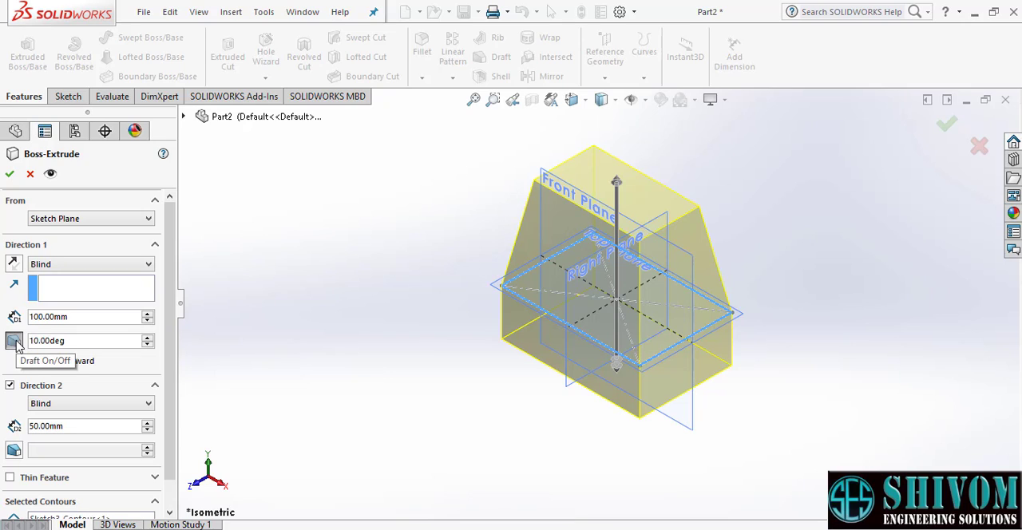
- Turn off the Direction 1 draft and disable Direction 2 of the boss extrusion
left_click(15, 341)
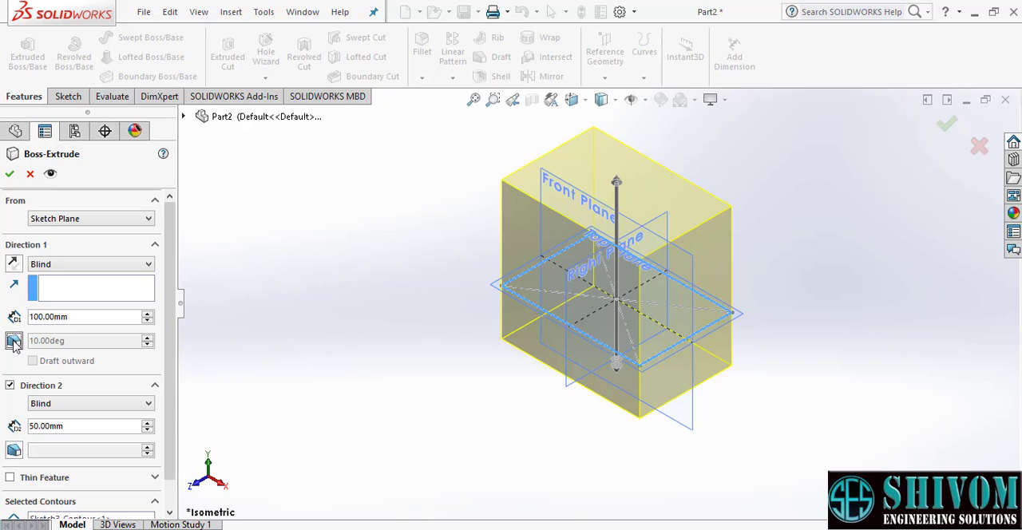
left_click(9, 386)
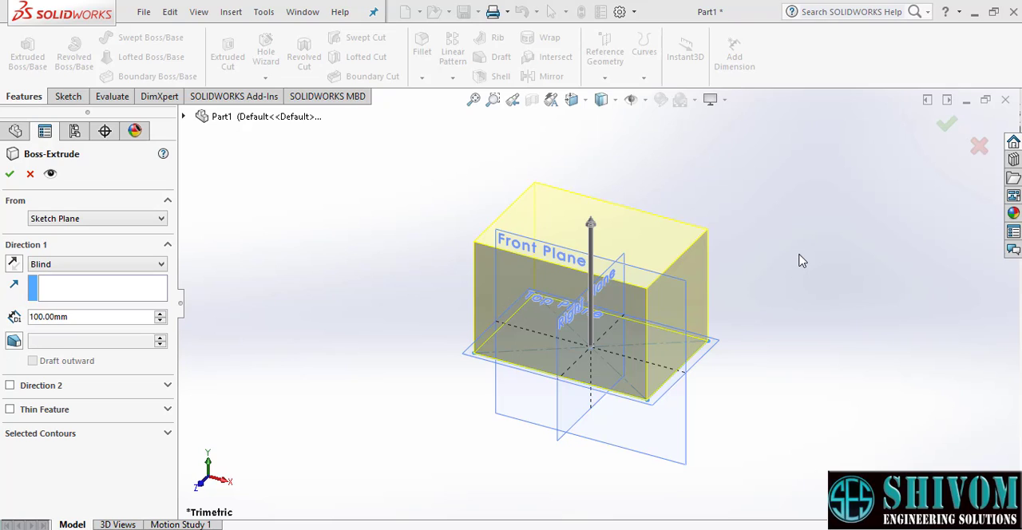
- Enable Thin Feature on the 100 mm rectangular extrusion and set the one-direction wall thickness to 15 mm
left_click(10, 411)
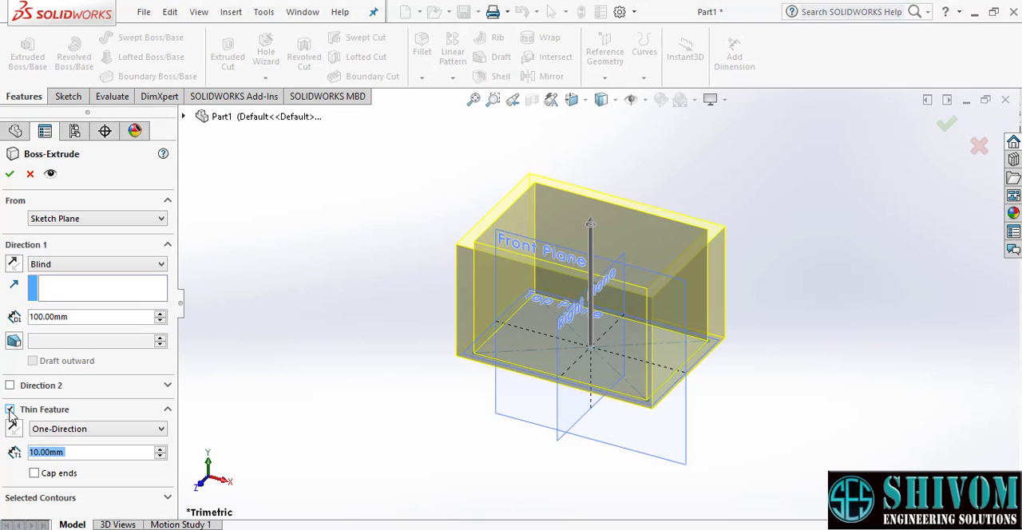
middle_click_drag(759, 253, 753, 285)
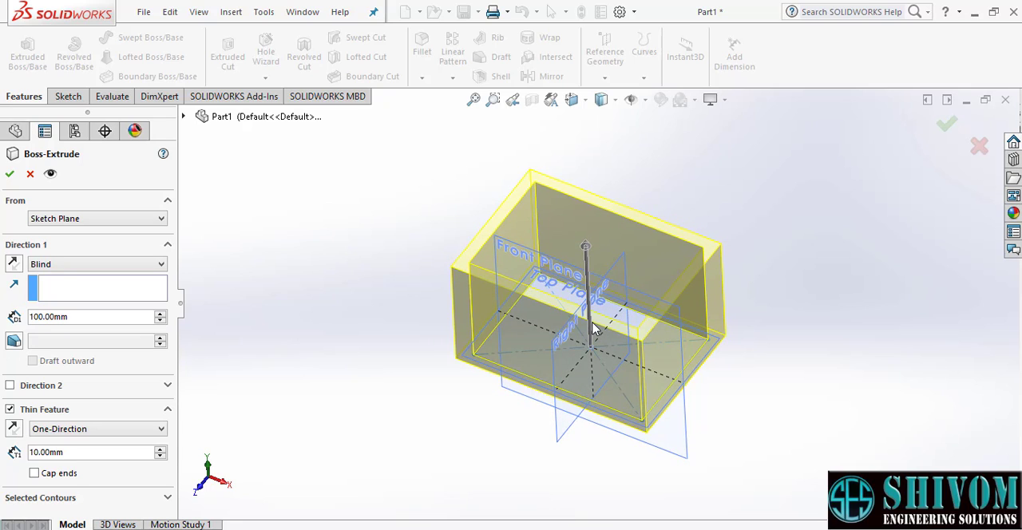
scroll(592, 327, "down", 2)
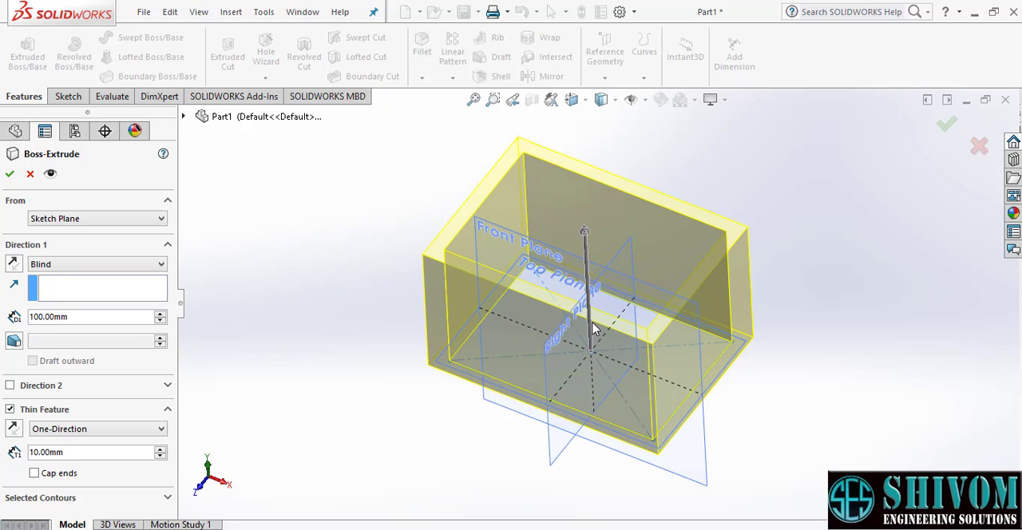
mouse_move(592, 335)
middle_mouse_down()
mouse_move(590, 321)
mouse_move(590, 333)
middle_mouse_up()
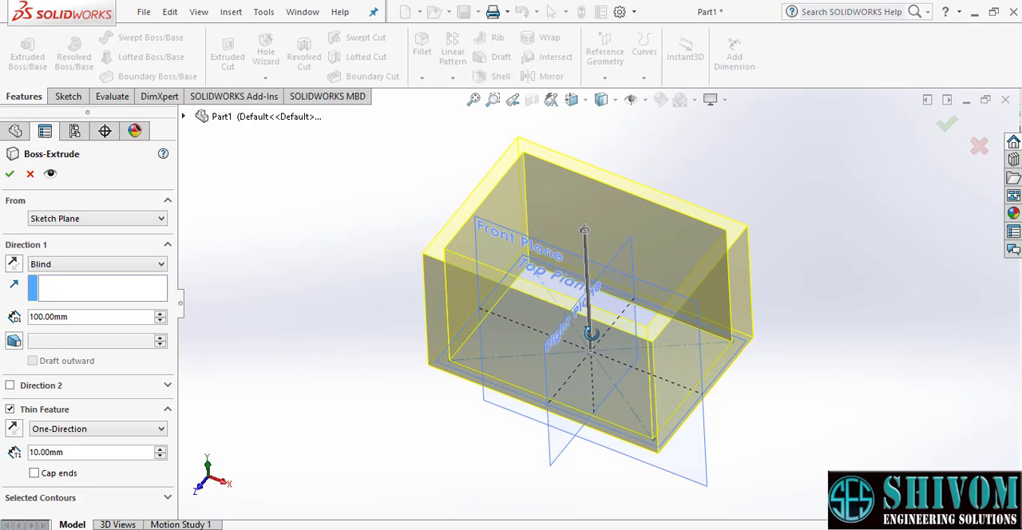
double_click(70, 453)
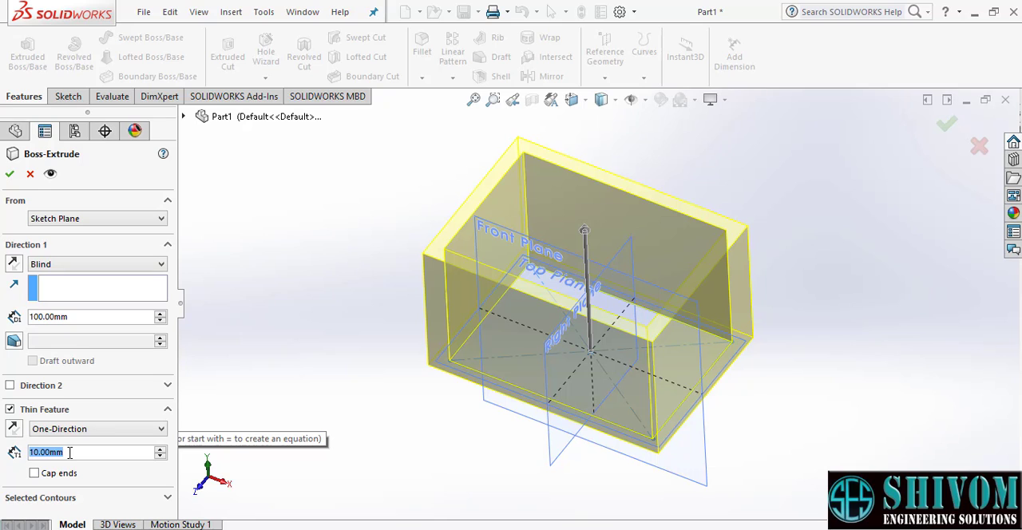
type("15")
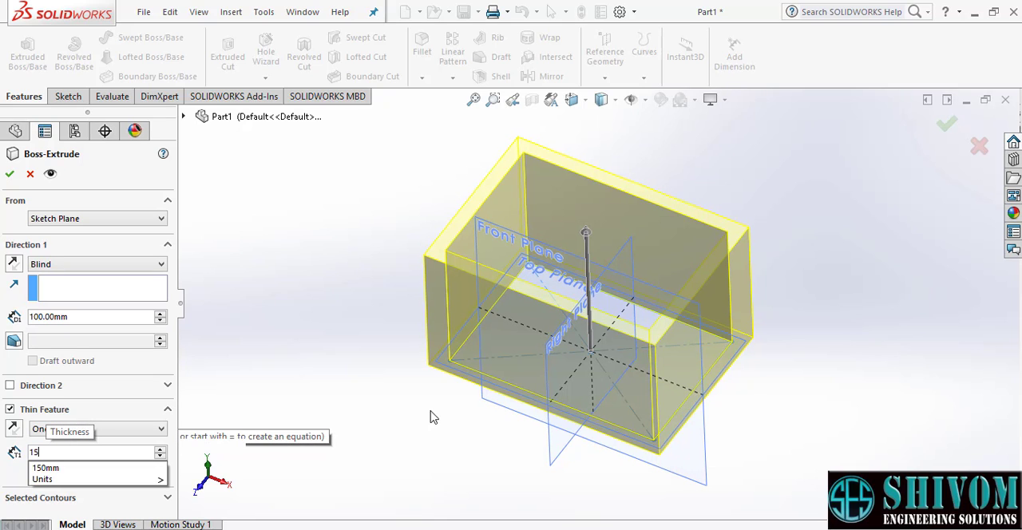
key("Return")
- Reverse the thin feature's direction so the wall thickness is added inside the rectangle sketch
middle_click_drag(725, 248, 515, 192)
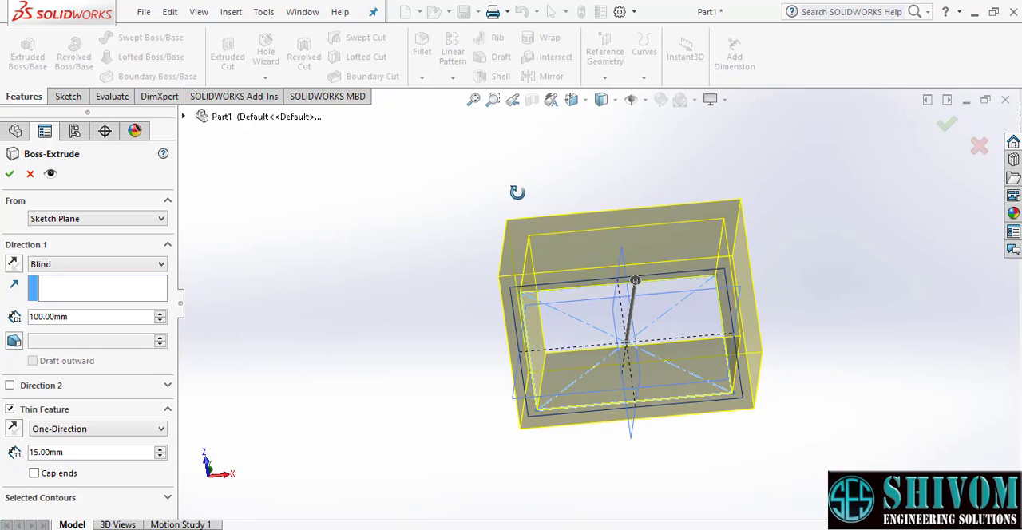
scroll(561, 306, "up", 3)
scroll(561, 306, "down", 4)
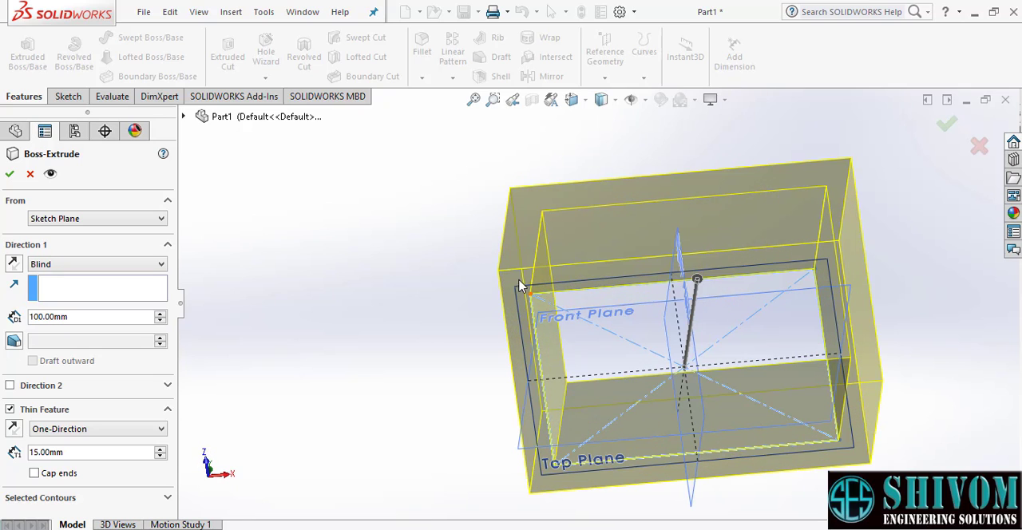
scroll(551, 281, "up", 2)
middle_click_drag(565, 298, 580, 493)
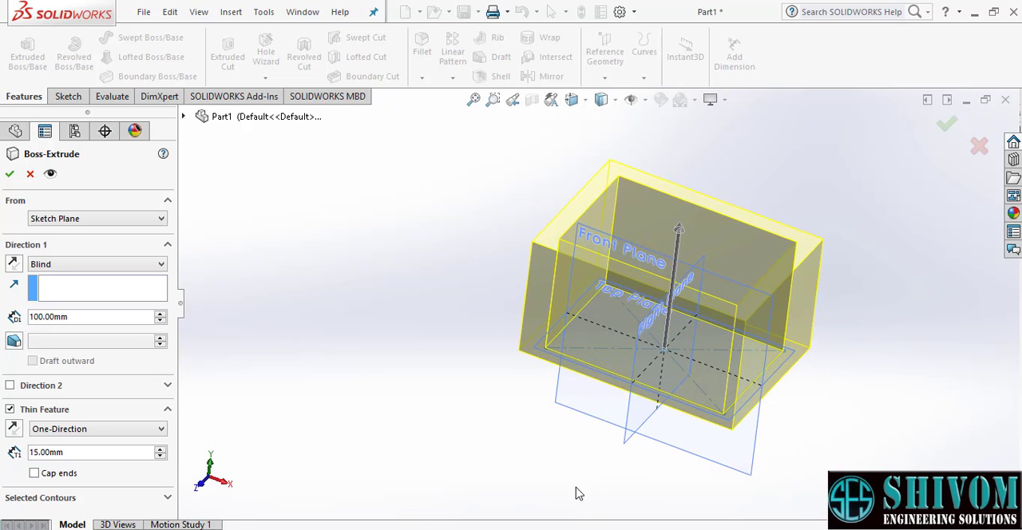
mouse_move(581, 264)
middle_mouse_down()
mouse_move(554, 274)
mouse_move(572, 273)
middle_mouse_up()
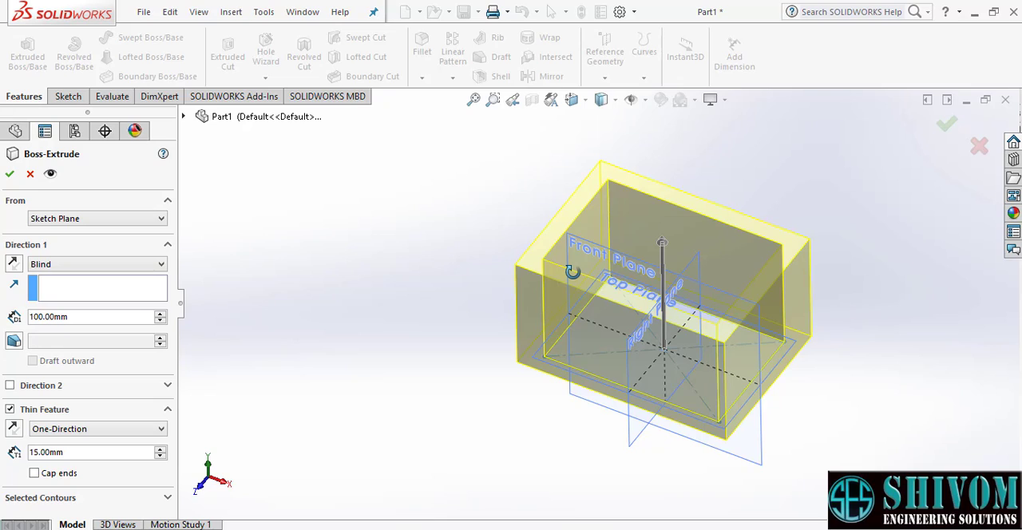
left_click(12, 431)
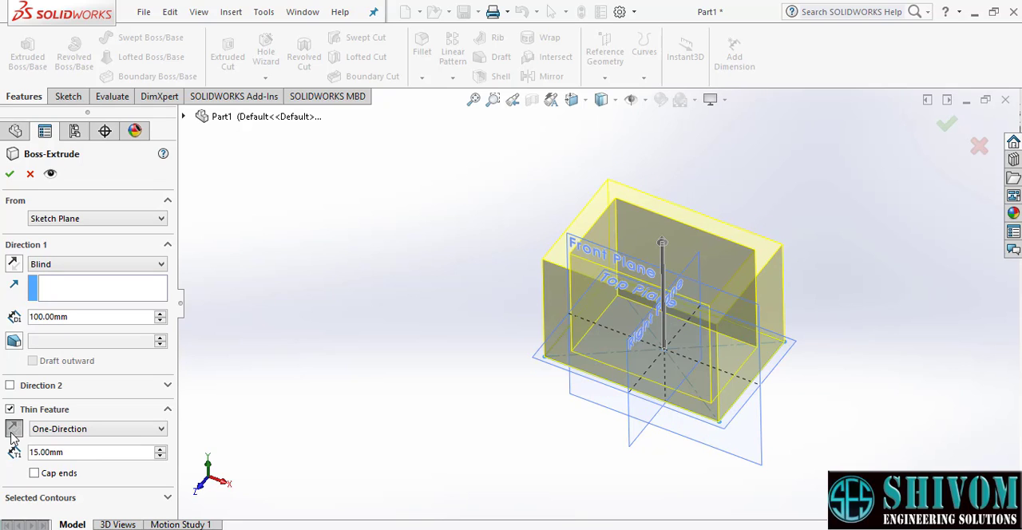
middle_click_drag(621, 328, 702, 347)
scroll(697, 344, "down", 2)
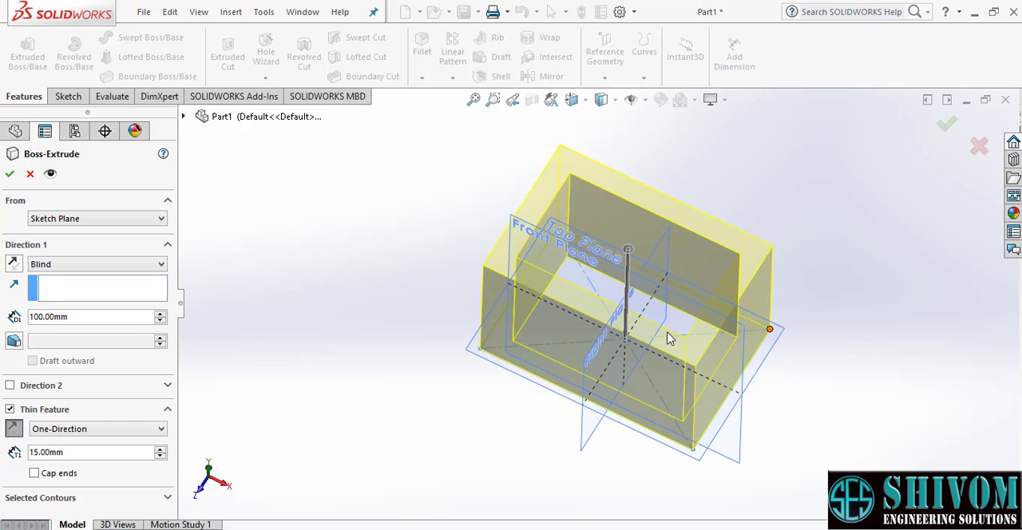
scroll(654, 336, "up", 1)
middle_click_drag(618, 375, 620, 338)
scroll(571, 263, "down", 2)
scroll(561, 281, "up", 1)
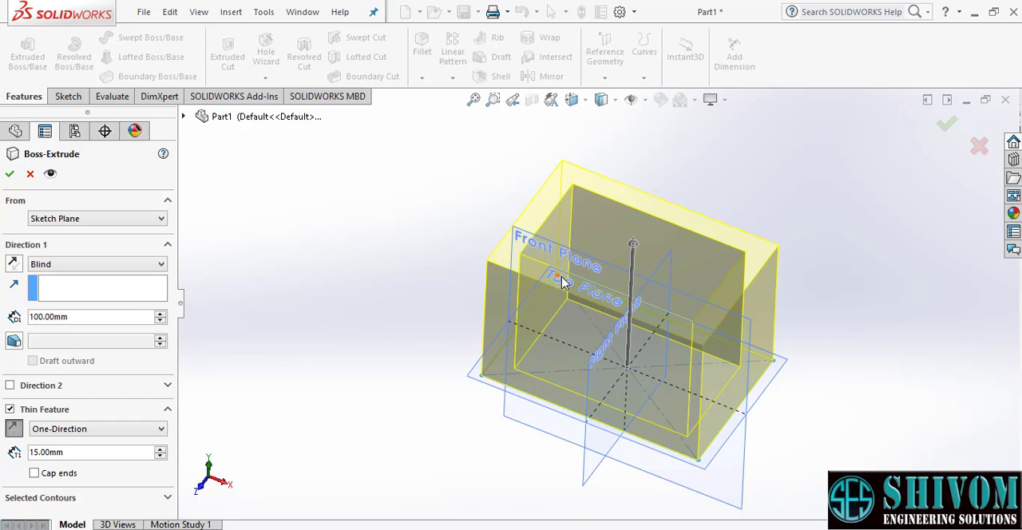
- Set the thin feature's type to Mid-Plane so the wall is centred on the sketch lines
left_click(118, 433)
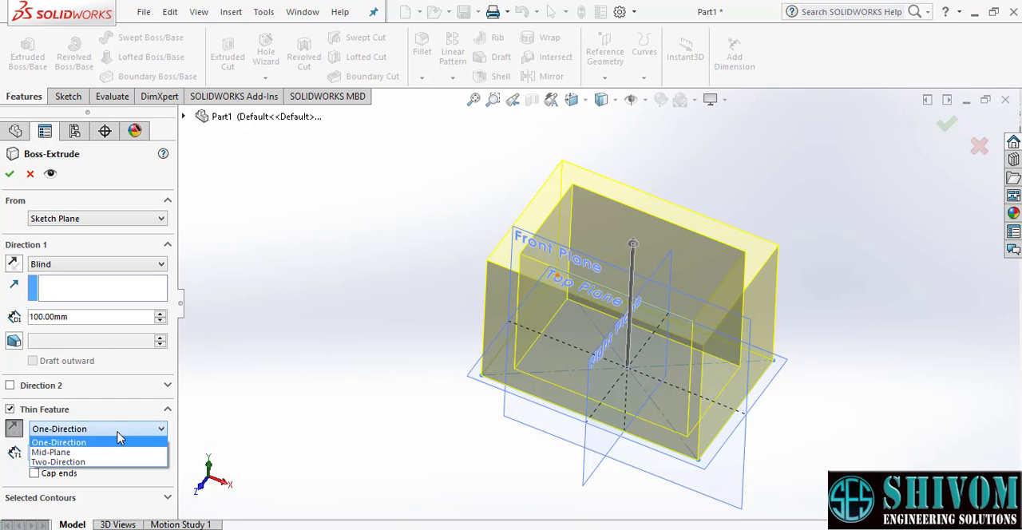
left_click(74, 453)
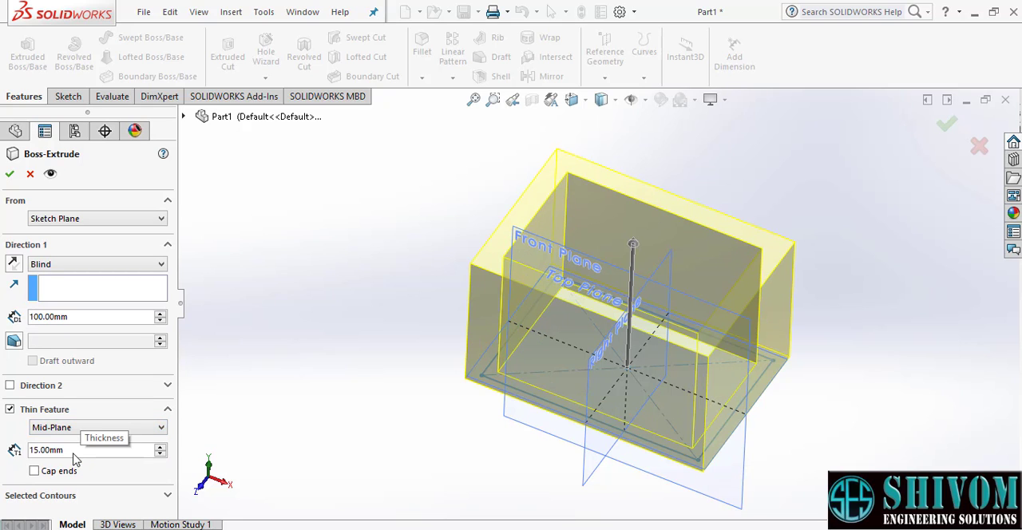
middle_click_drag(550, 377, 511, 273)
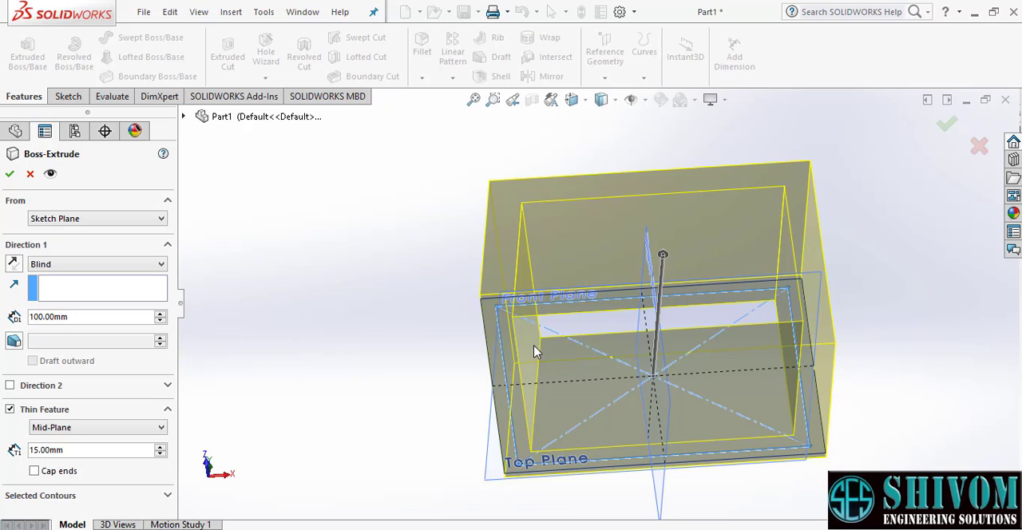
- Set the thin feature's type to Two-Direction so each side of the rectangle gets its own wall thickness
key("ctrl+7")
left_click(98, 427)
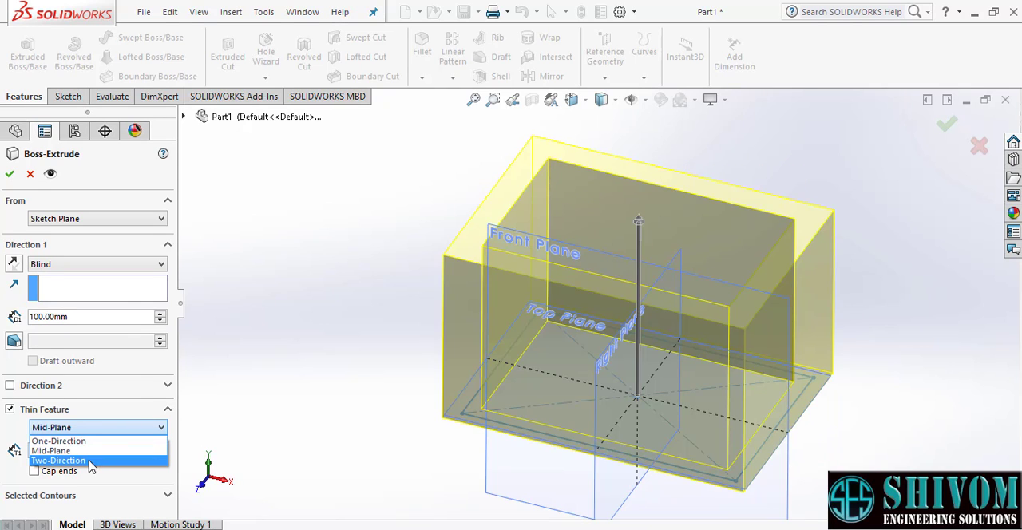
left_click(90, 461)
middle_click_drag(490, 458, 511, 269)
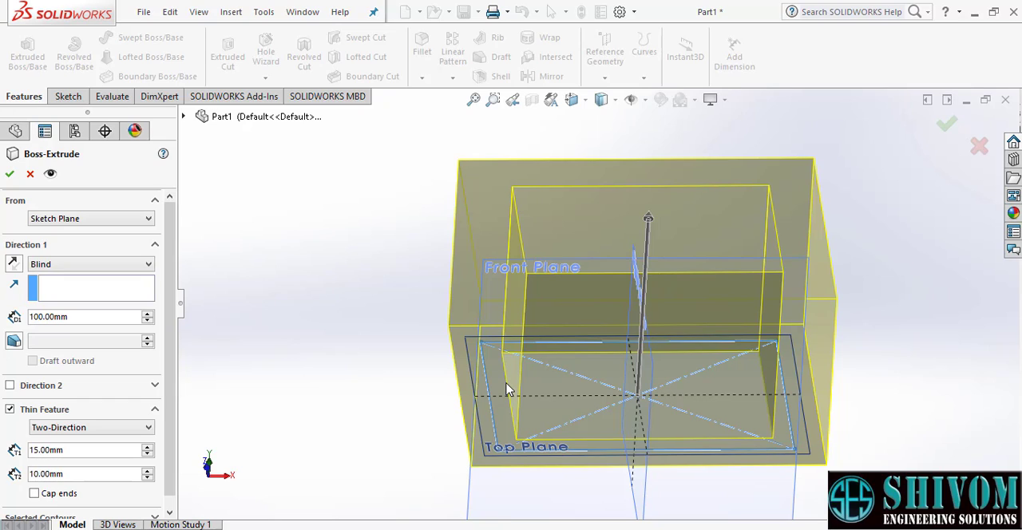
- Set the thin wall's thickness to 5 mm in Direction 1 and 15 mm in Direction 2
double_click(83, 449)
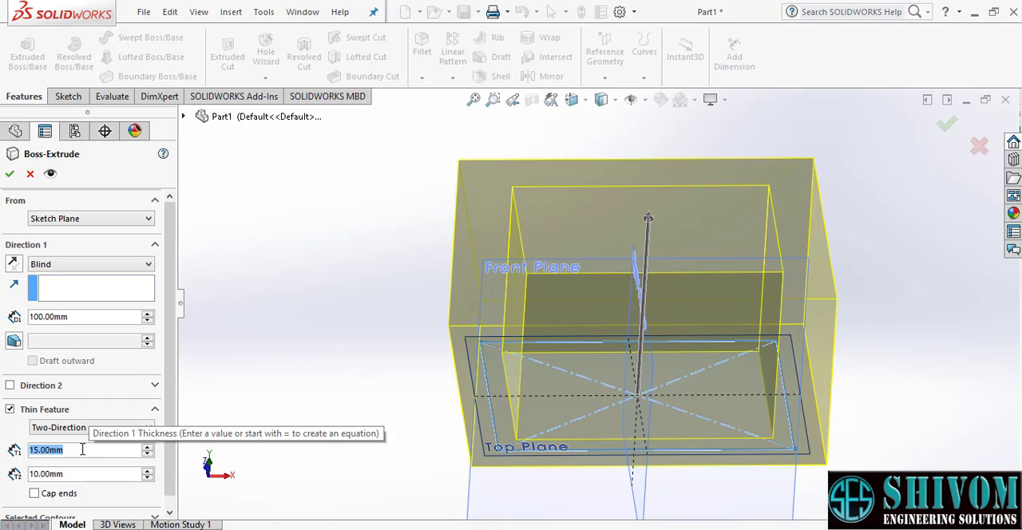
type("5")
key("Return")
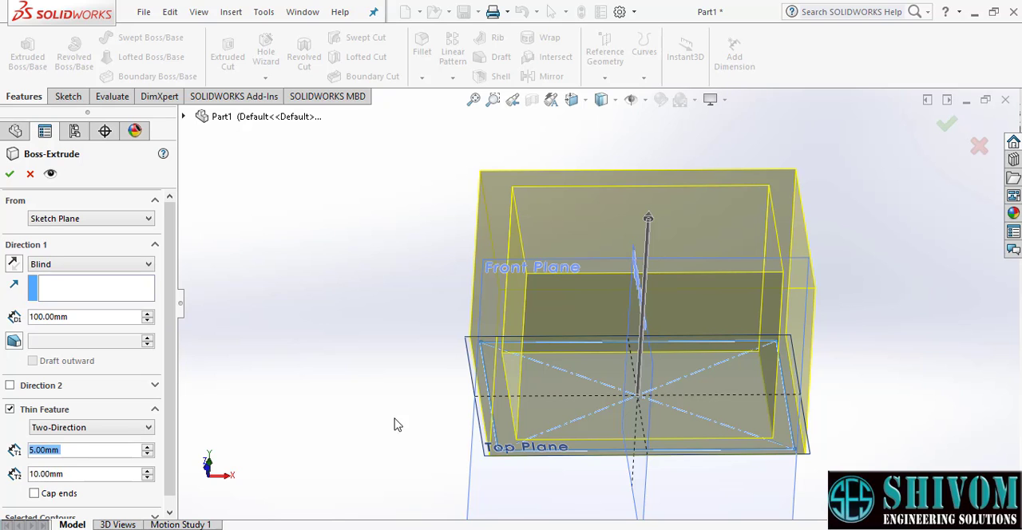
middle_click_drag(444, 395, 449, 338)
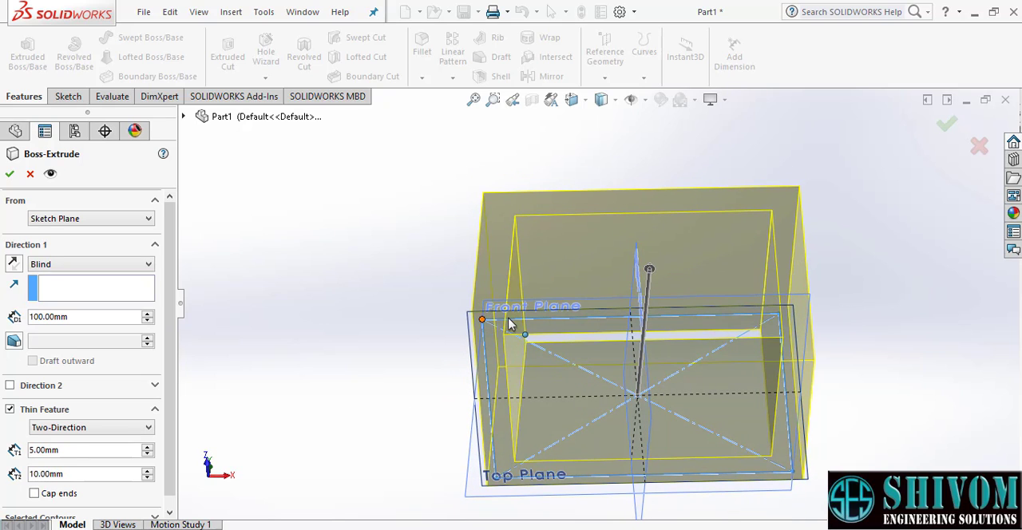
double_click(70, 477)
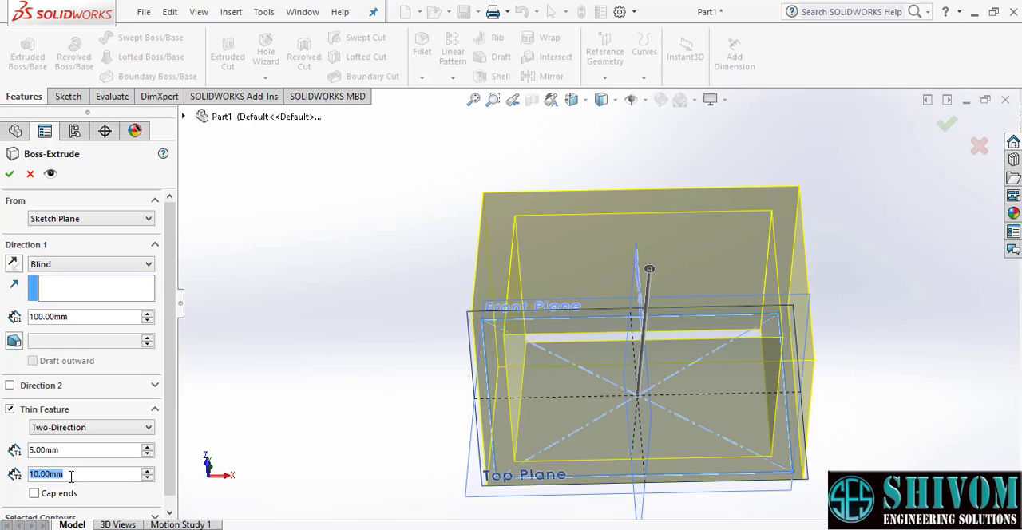
type("15")
key("Return")
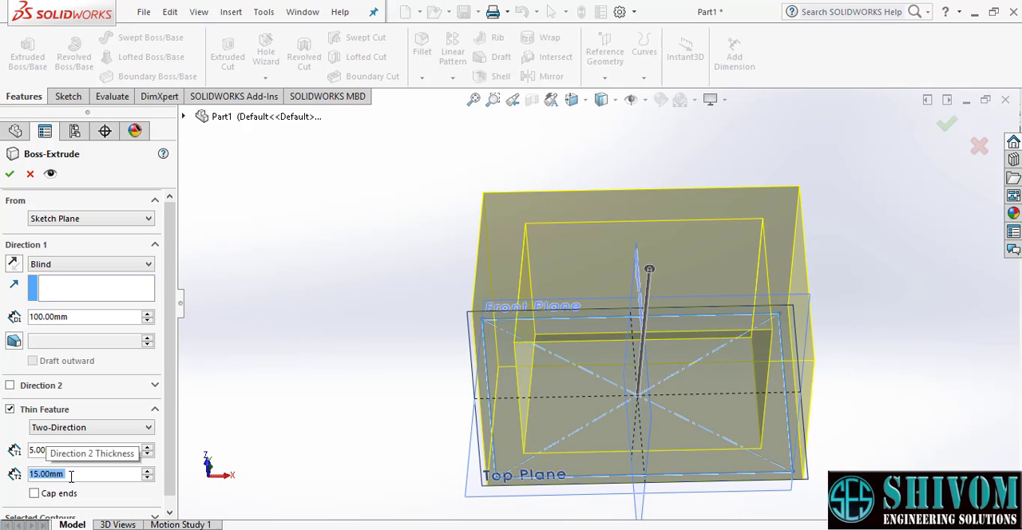
middle_click_drag(557, 251, 549, 390)
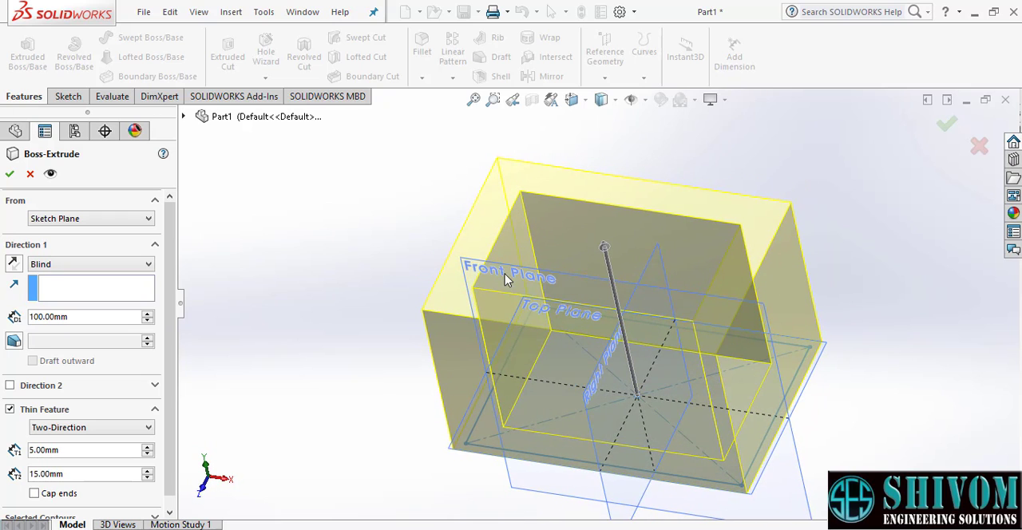
scroll(511, 315, "up", 2)
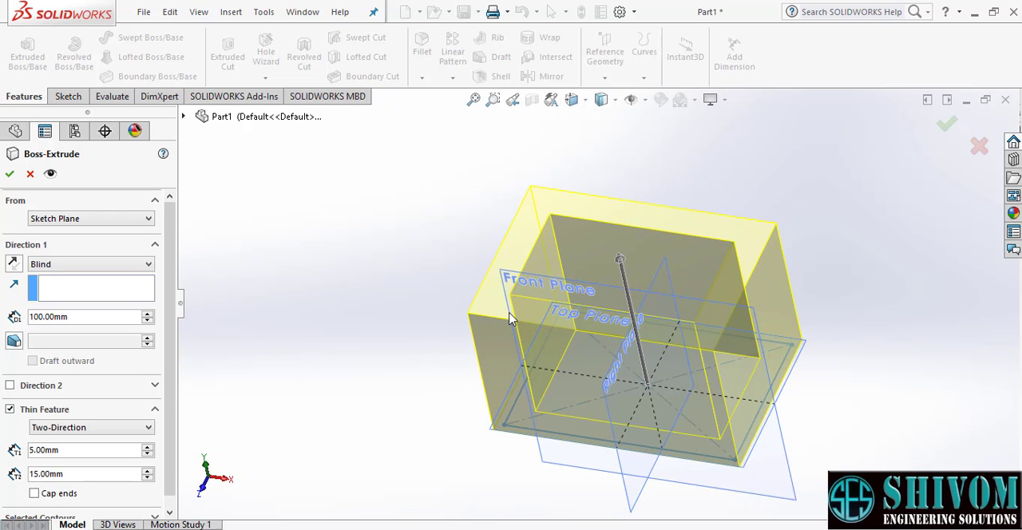
middle_click_drag(554, 346, 550, 299)
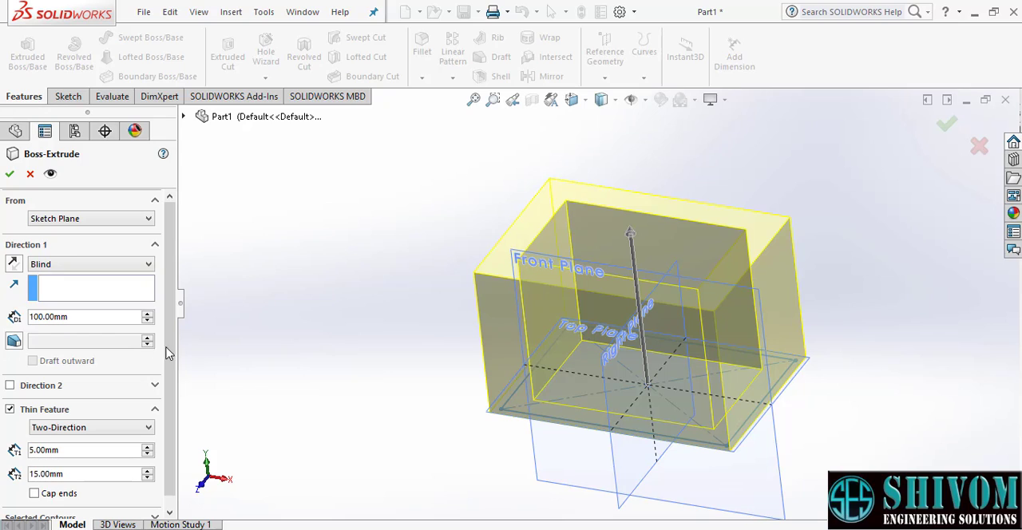
- Enable Cap ends on the thin feature and view the closed hollow box from the side and above
scroll(170, 359, "down", 1)
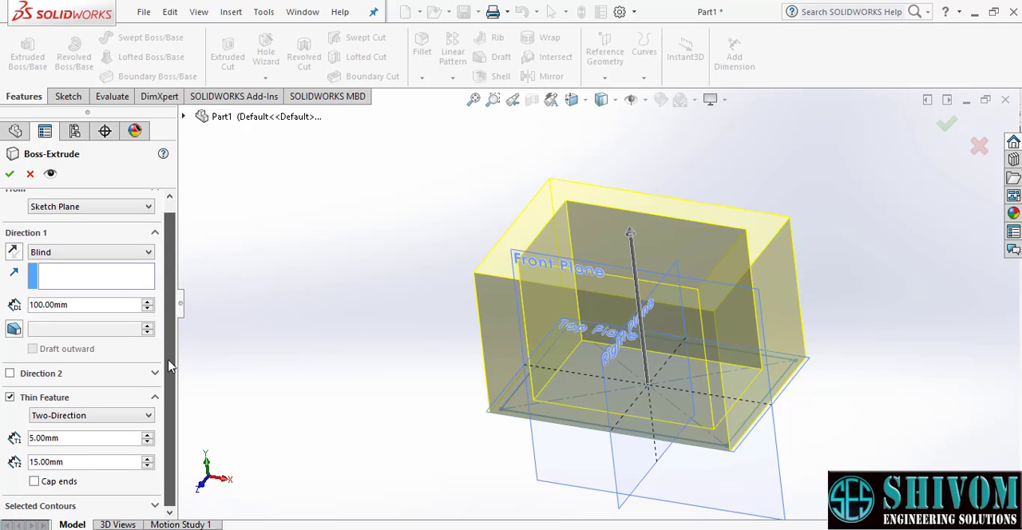
left_click(35, 482)
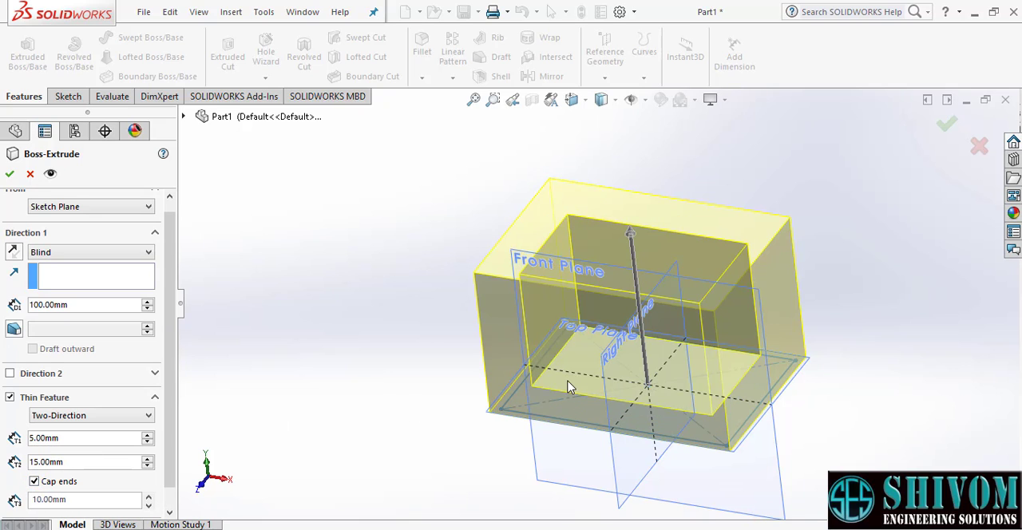
middle_click_drag(569, 387, 573, 300)
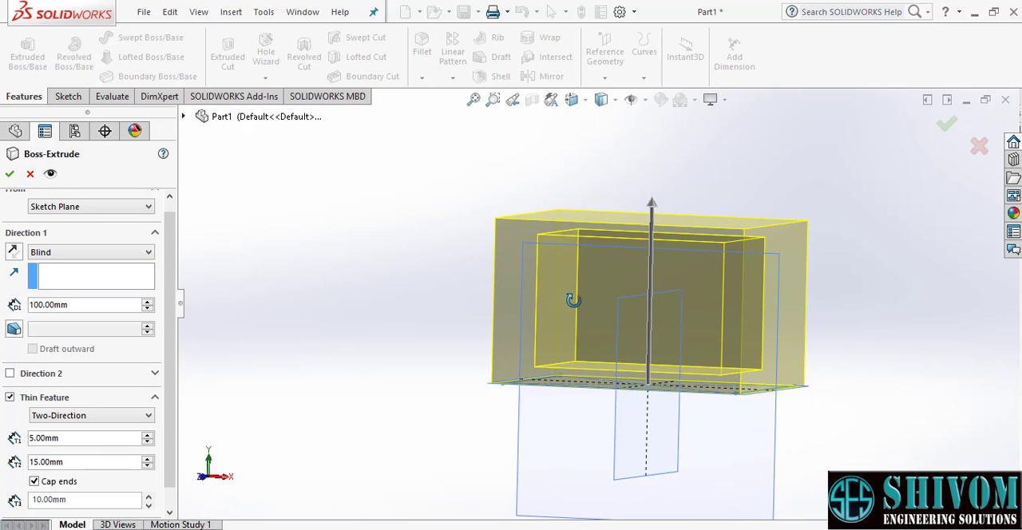
scroll(681, 232, "down", 1)
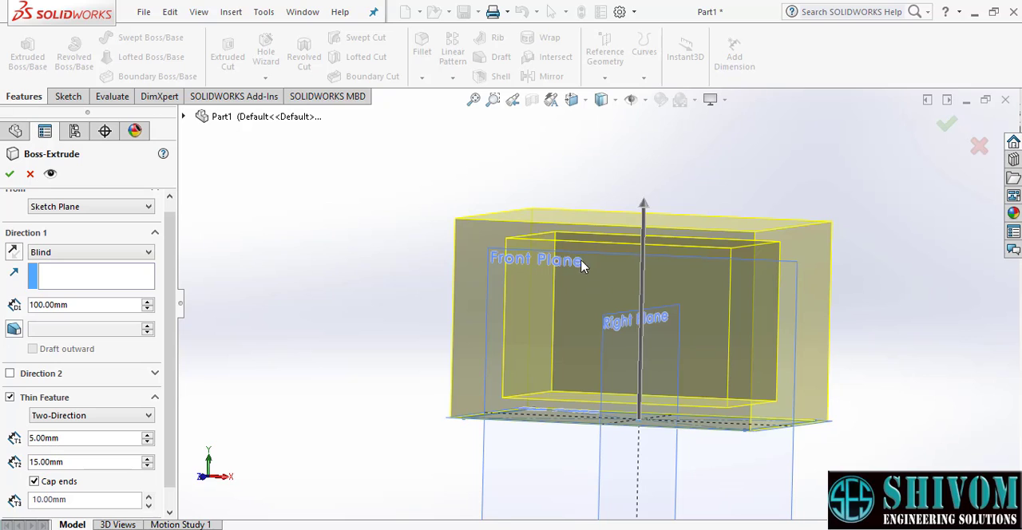
middle_click_drag(581, 266, 610, 391)
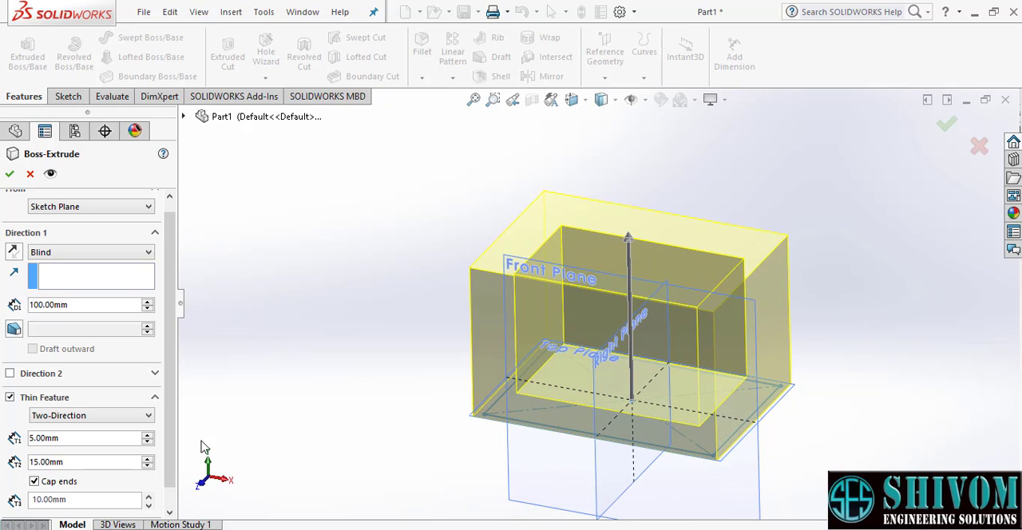
- Set the thin feature's end cap thickness to 5 mm and view the capped box preview
scroll(172, 446, "down", 1)
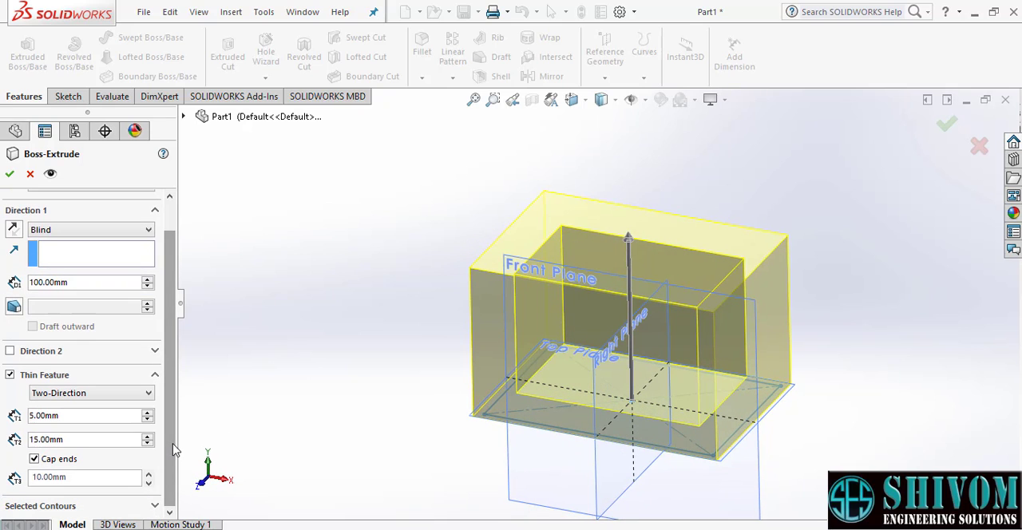
middle_click_drag(593, 374, 577, 320)
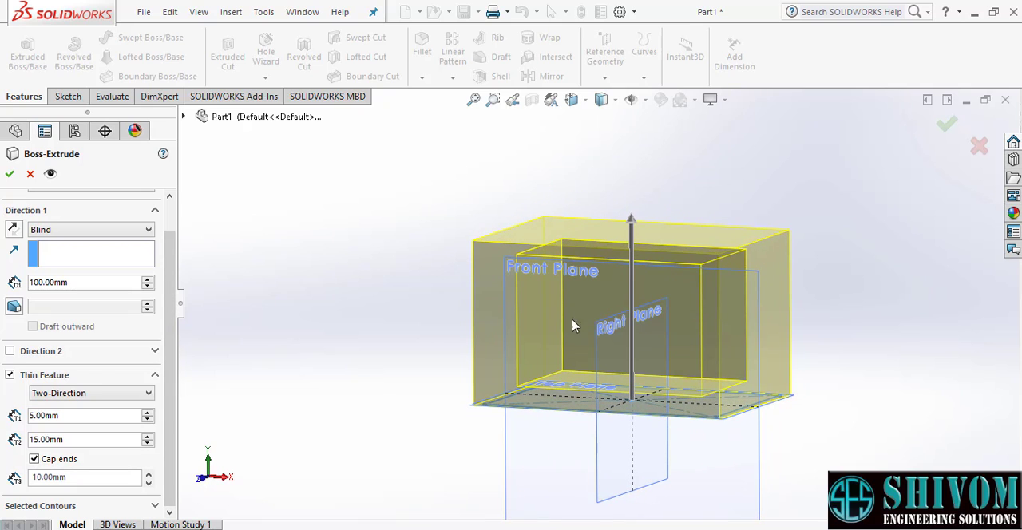
left_click(91, 477)
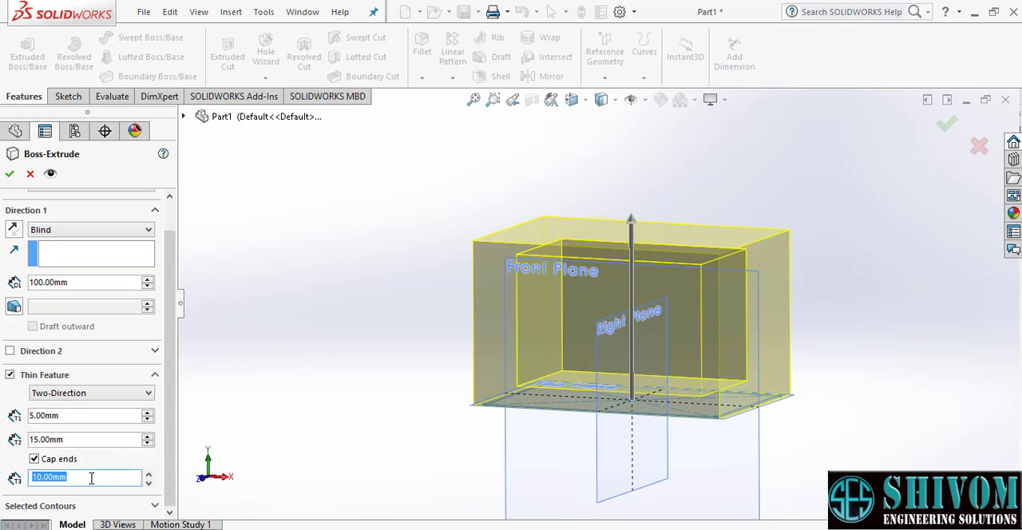
type("5")
key("Return")
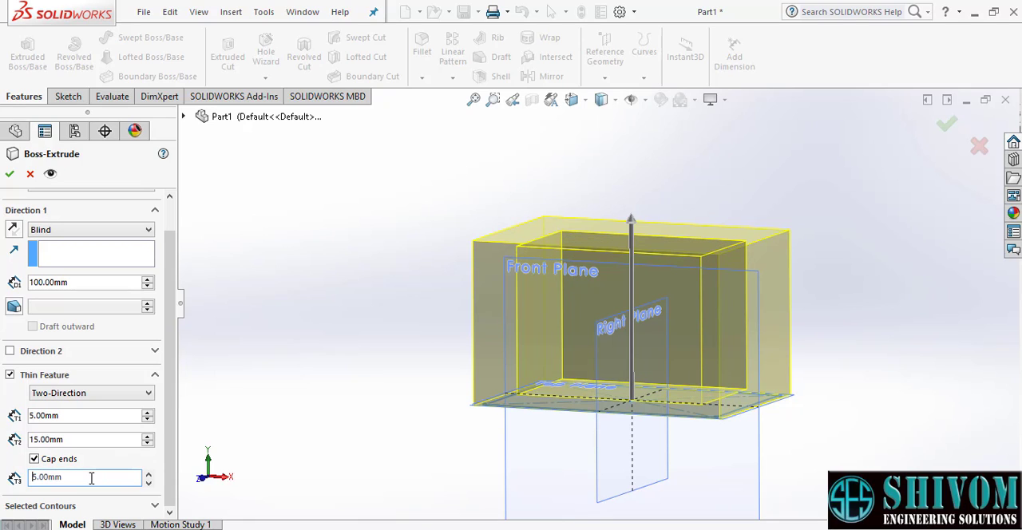
mouse_move(624, 397)
middle_mouse_down()
mouse_move(618, 367)
mouse_move(620, 416)
mouse_move(629, 377)
mouse_move(623, 413)
middle_mouse_up()
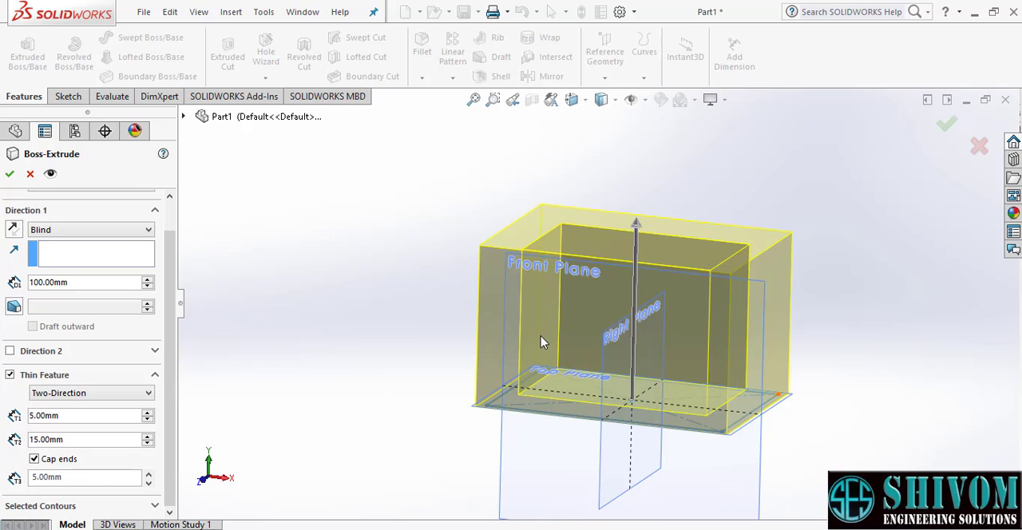
middle_click_drag(541, 342, 532, 345)
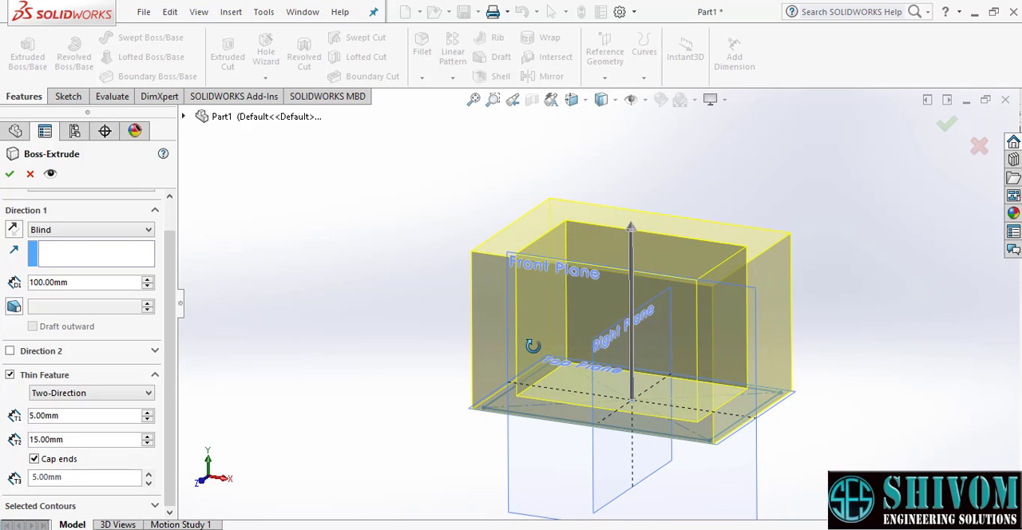
middle_click_drag(532, 346, 532, 354)
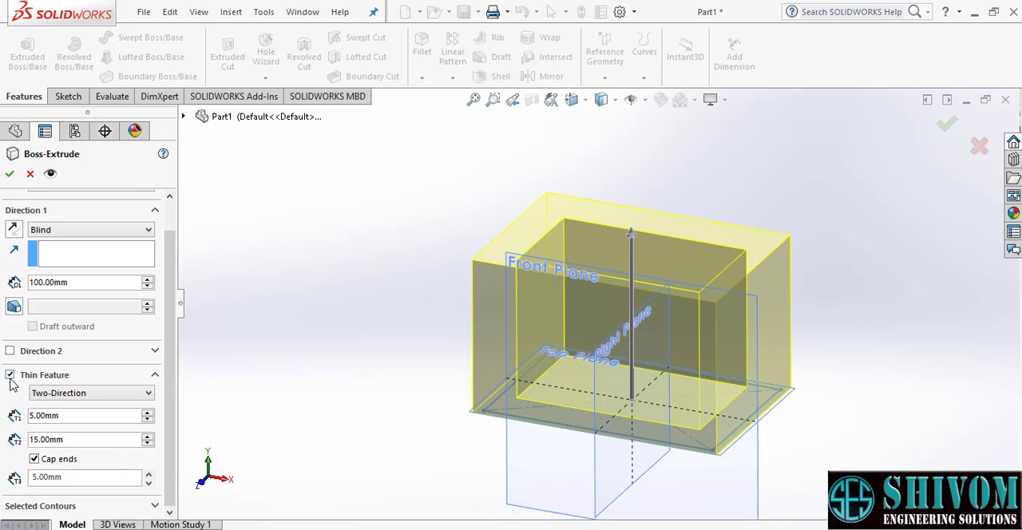
- Turn off Thin Feature and create the 100 mm solid extrusion starting at a 25 mm offset from the sketch plane
left_click(9, 376)
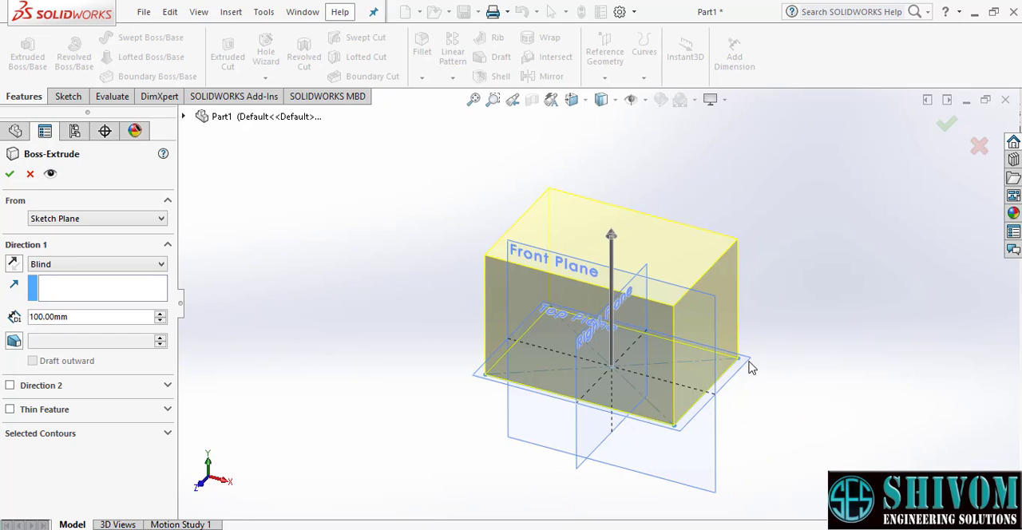
left_click(136, 226)
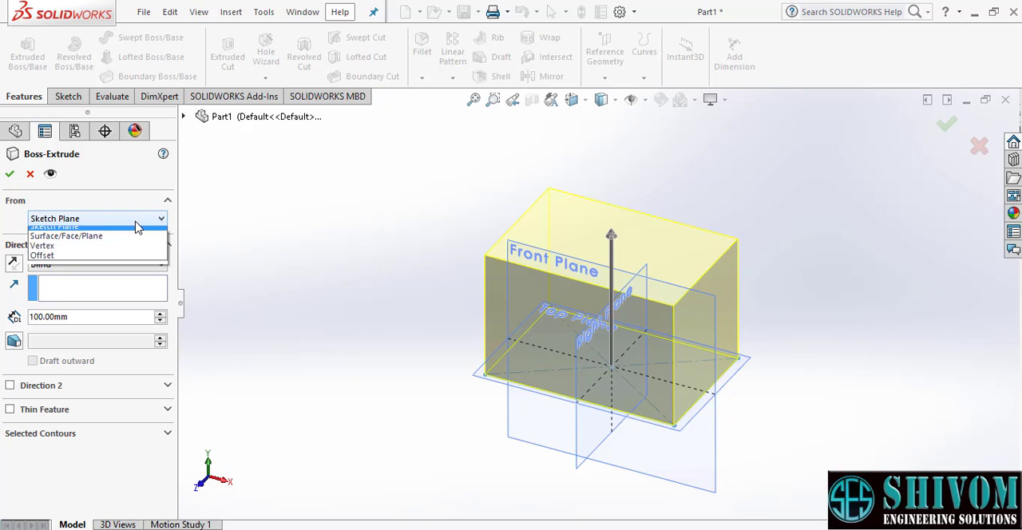
left_click(58, 263)
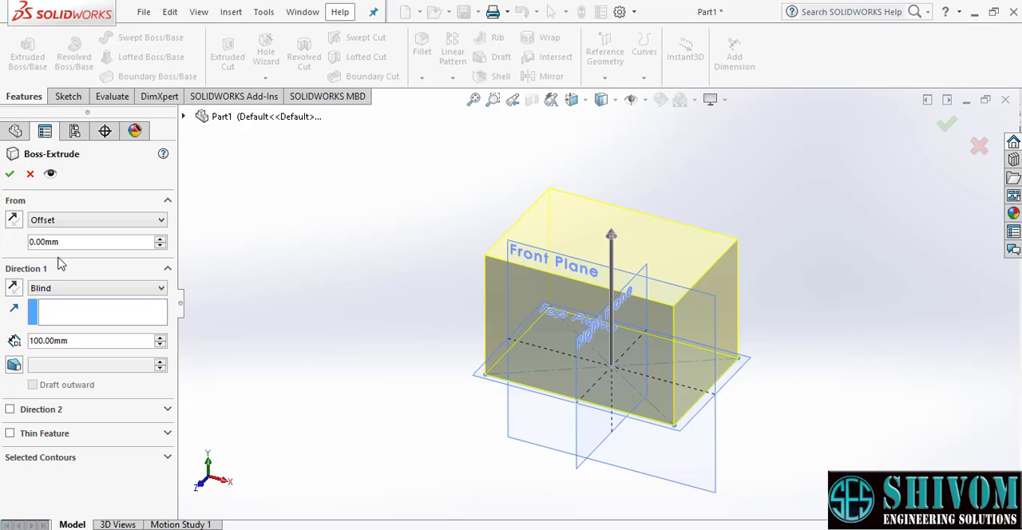
left_click(67, 241)
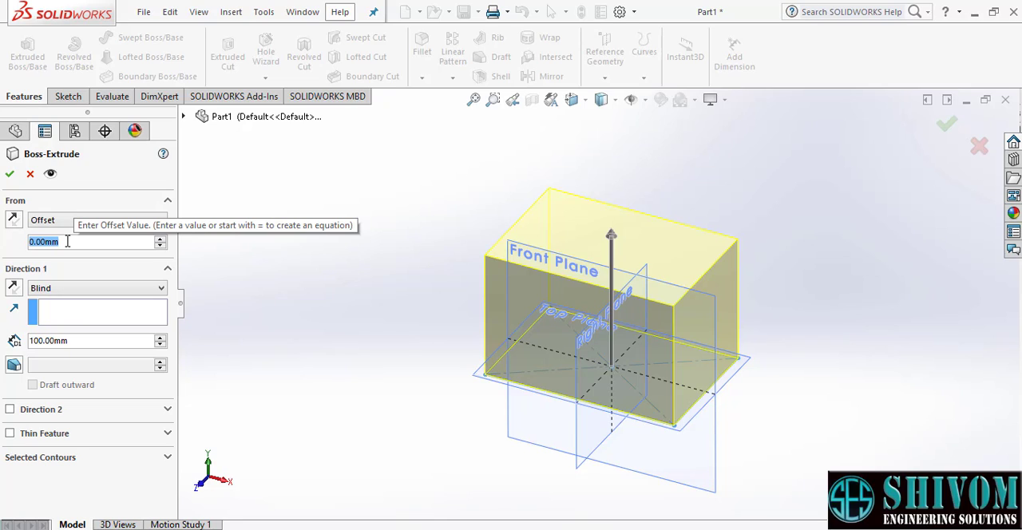
type("25")
key("Return")
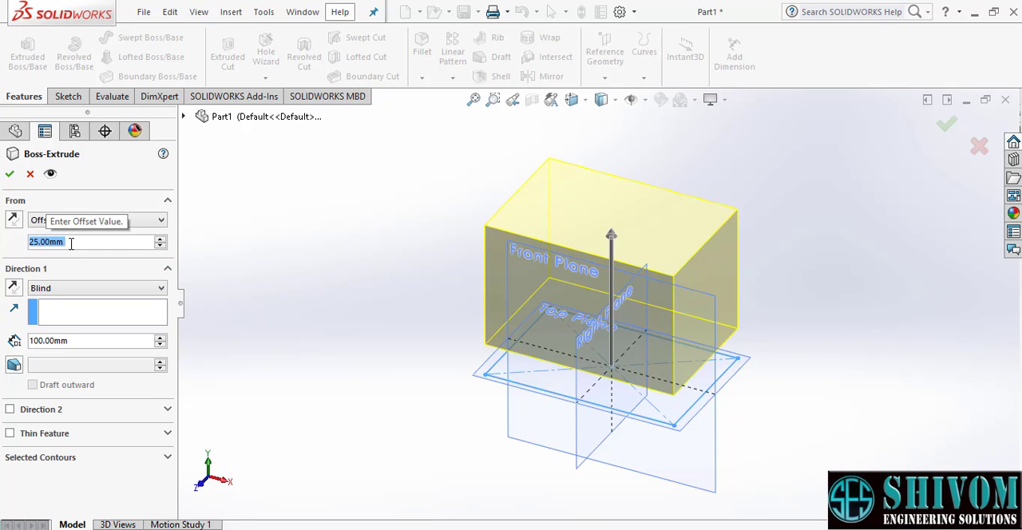
middle_click_drag(783, 438, 700, 381)
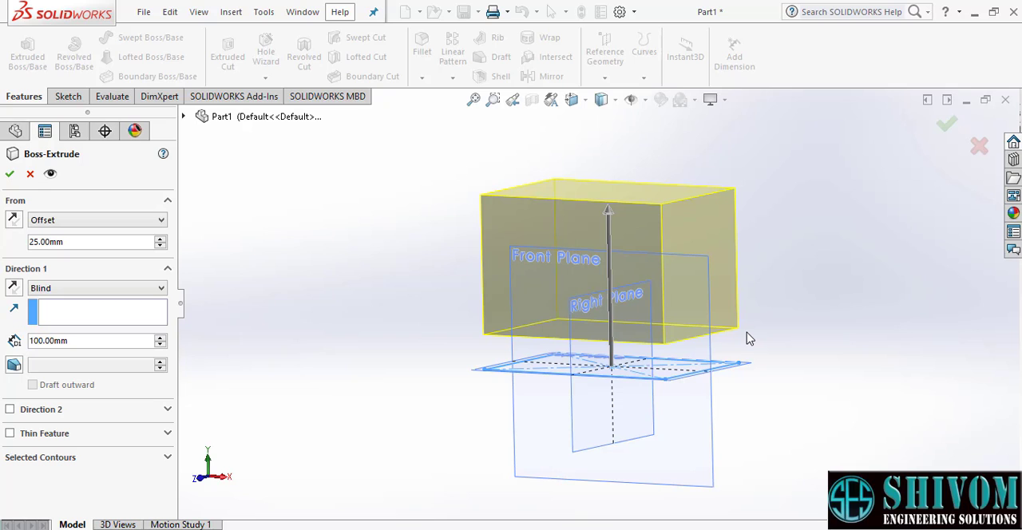
middle_click_drag(753, 324, 756, 348)
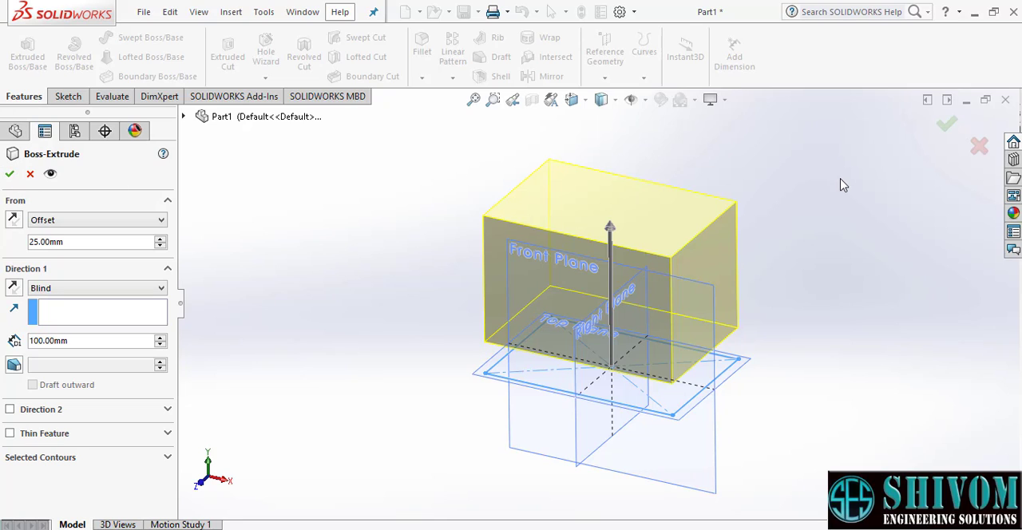
left_click(947, 126)
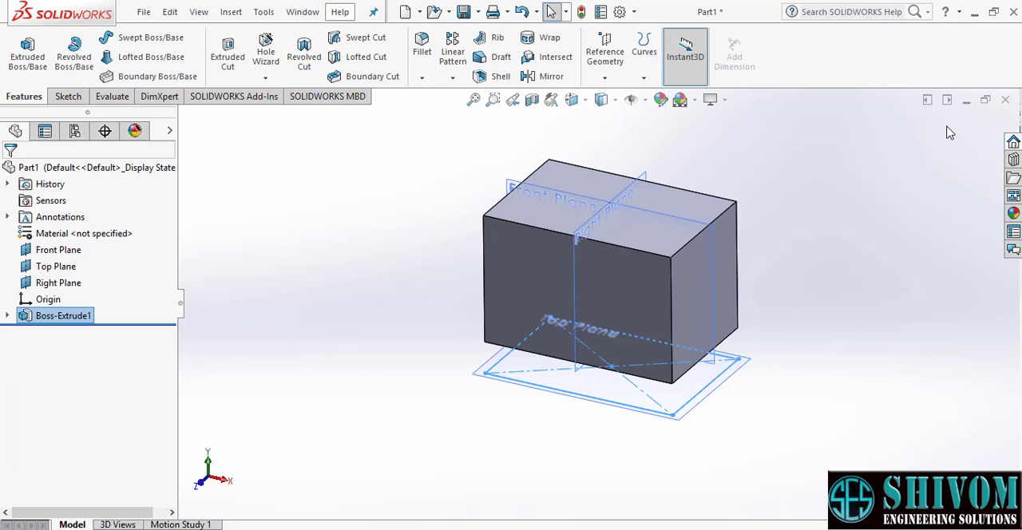
- View the finished block in isometric orientation and expand its boss extrusion in the feature tree to show the underlying sketch
scroll(639, 202, "down", 1)
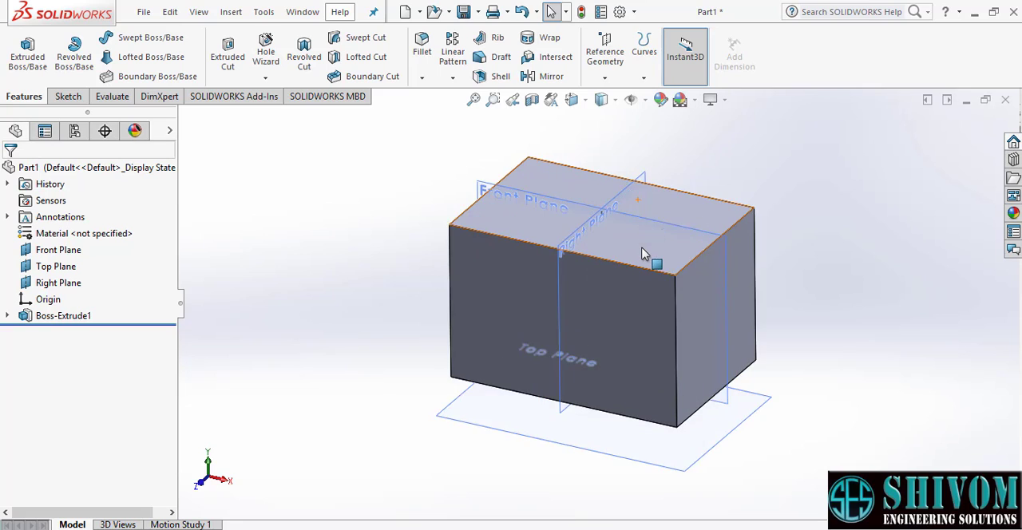
scroll(642, 254, "up", 2)
mouse_move(631, 297)
middle_mouse_down()
mouse_move(631, 266)
mouse_move(620, 289)
mouse_move(627, 301)
middle_mouse_up()
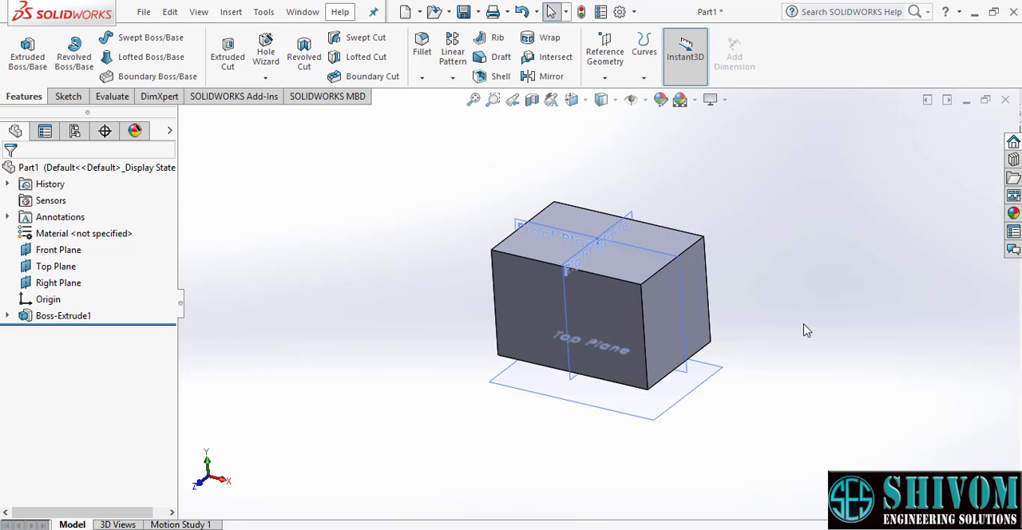
middle_click_drag(803, 326, 805, 333)
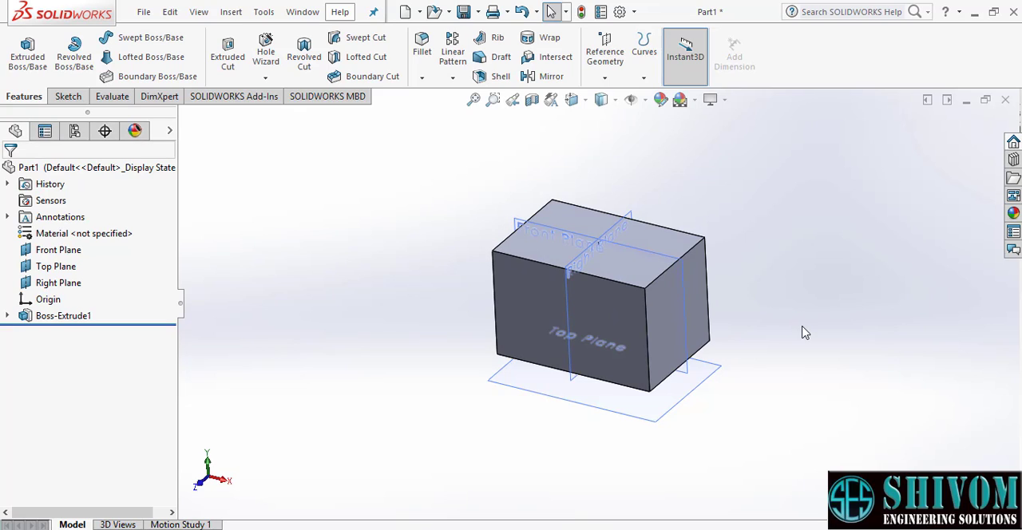
key("ctrl+7")
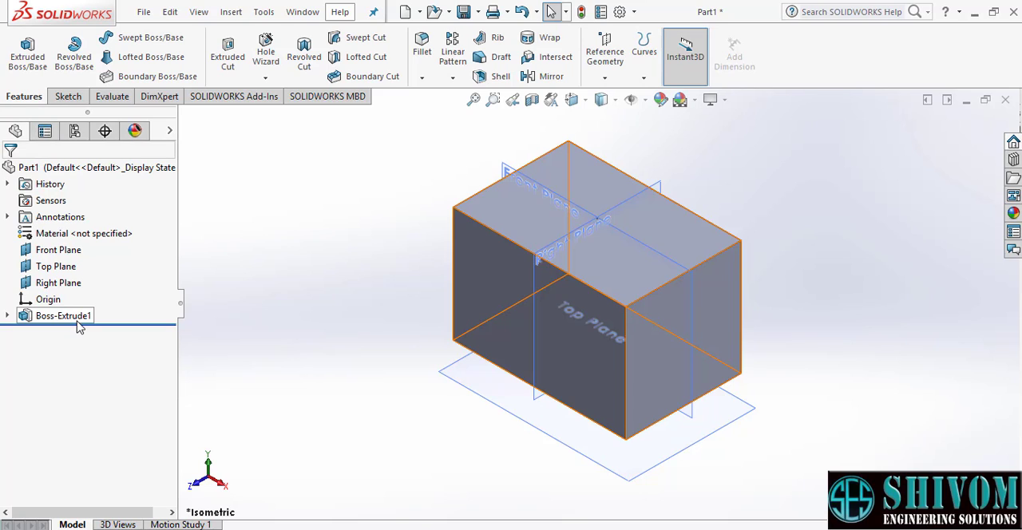
left_click(7, 316)
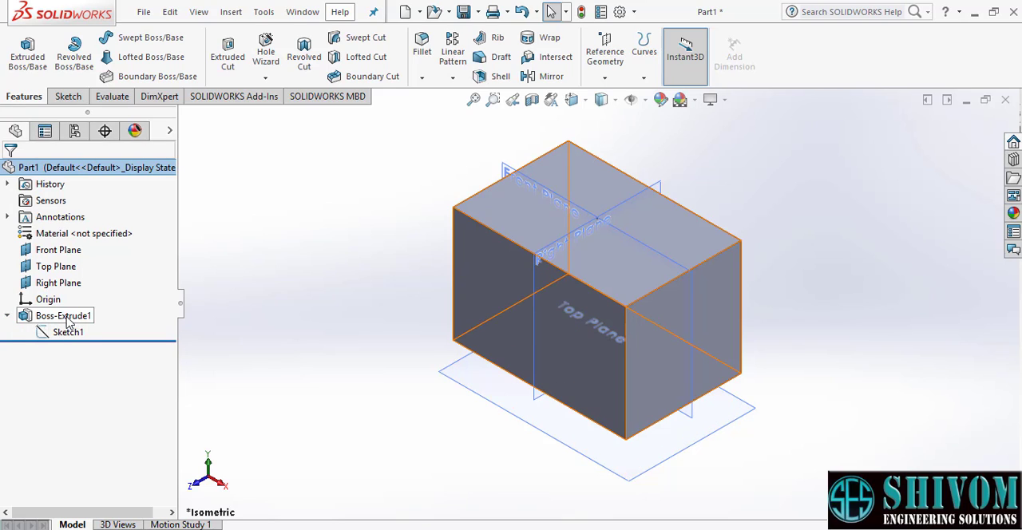
- Edit the boss extrusion and set its start offset from the sketch plane to 50 mm
left_click(7, 317)
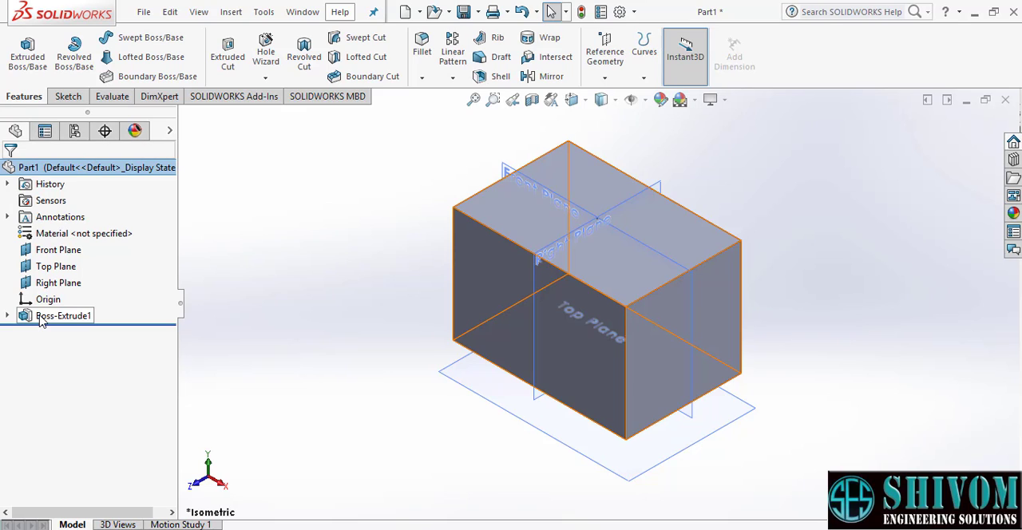
right_click(42, 320)
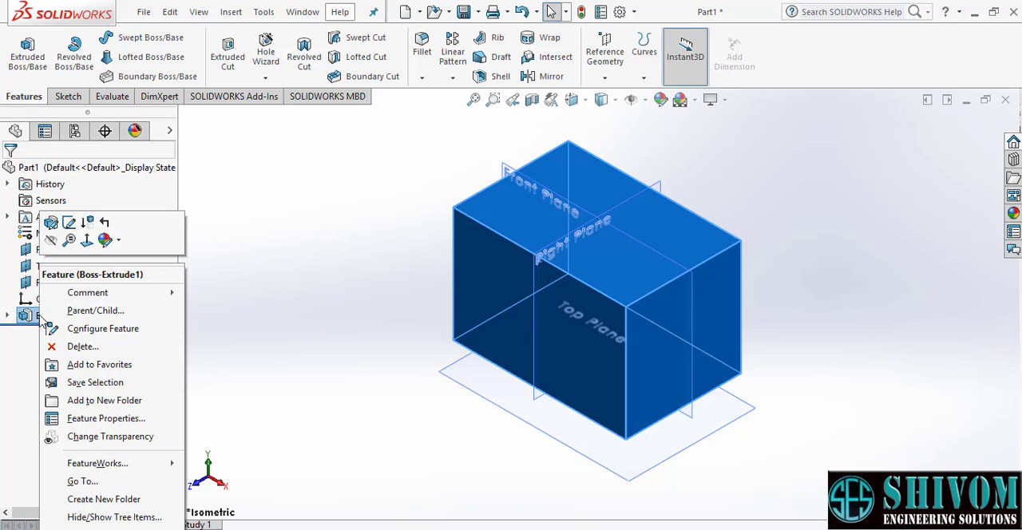
left_click(50, 223)
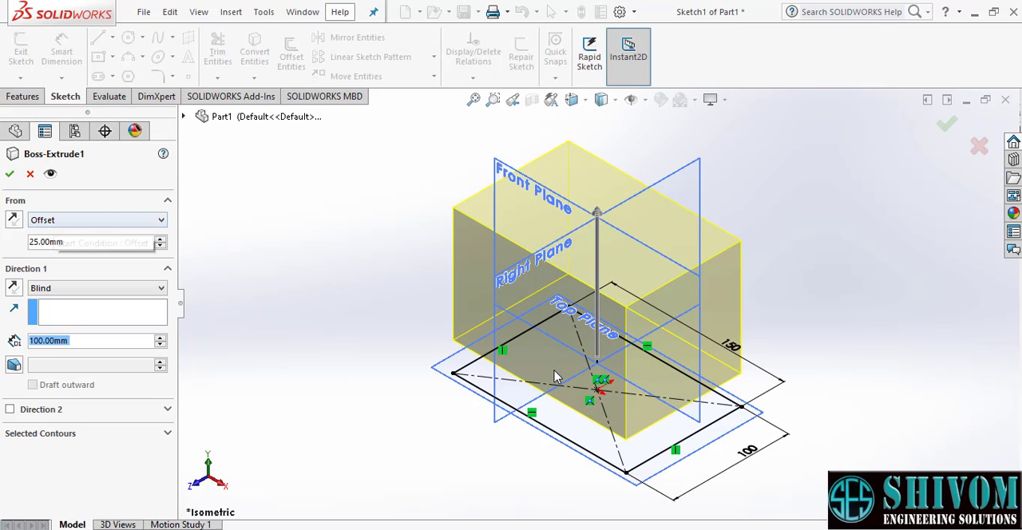
mouse_move(557, 375)
middle_mouse_down()
mouse_move(551, 342)
mouse_move(561, 335)
mouse_move(563, 356)
mouse_move(545, 335)
mouse_move(478, 351)
mouse_move(399, 342)
middle_mouse_up()
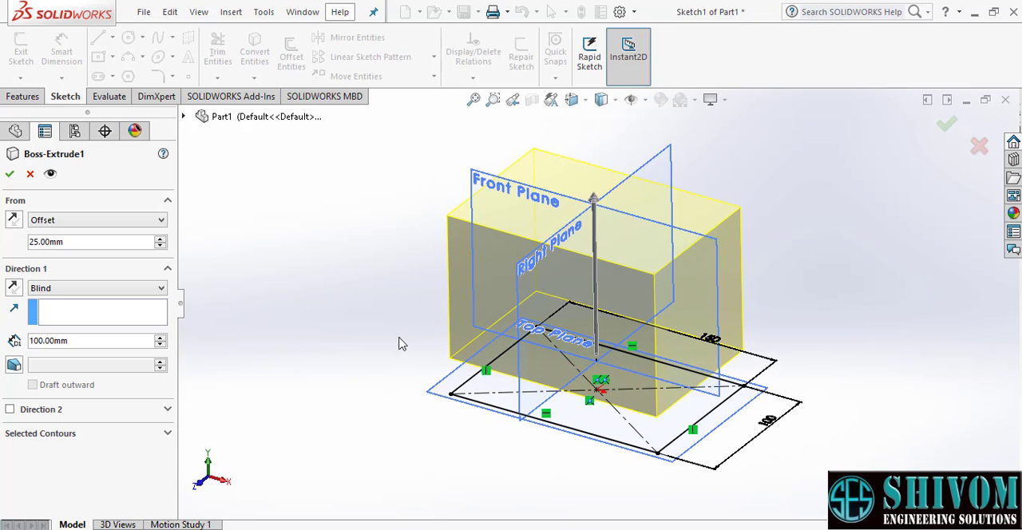
double_click(81, 243)
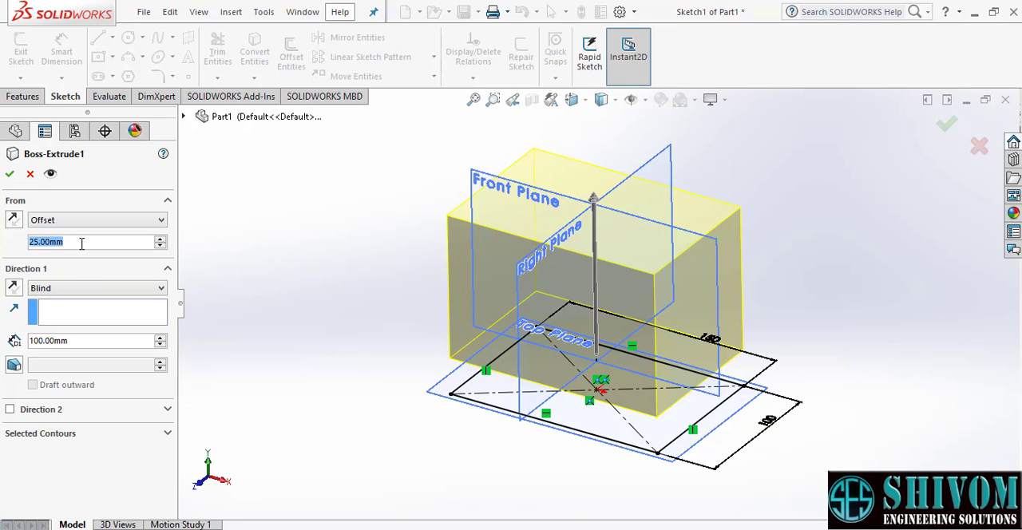
type("50")
key("Return")
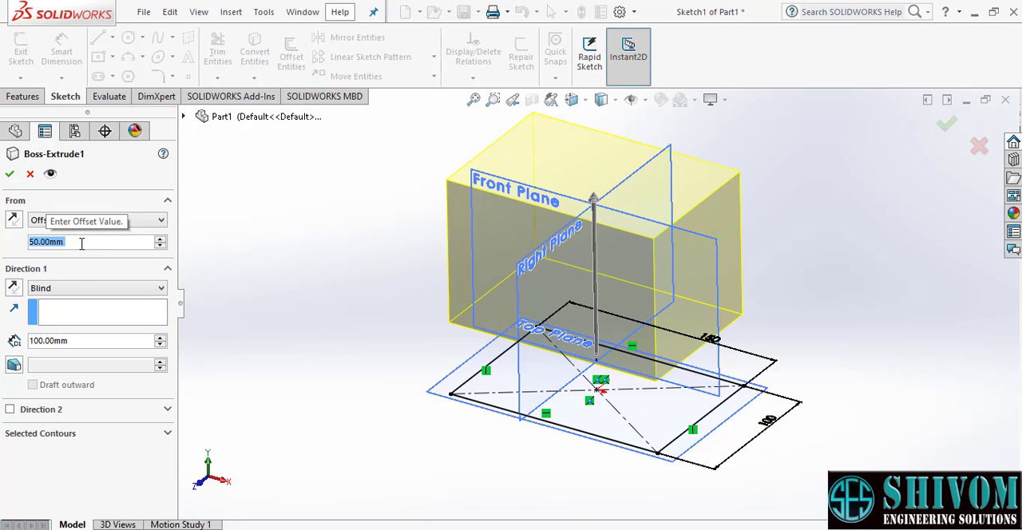
- Try a 150 mm extrusion depth, set the depth to 50 mm and apply the edited feature
double_click(75, 344)
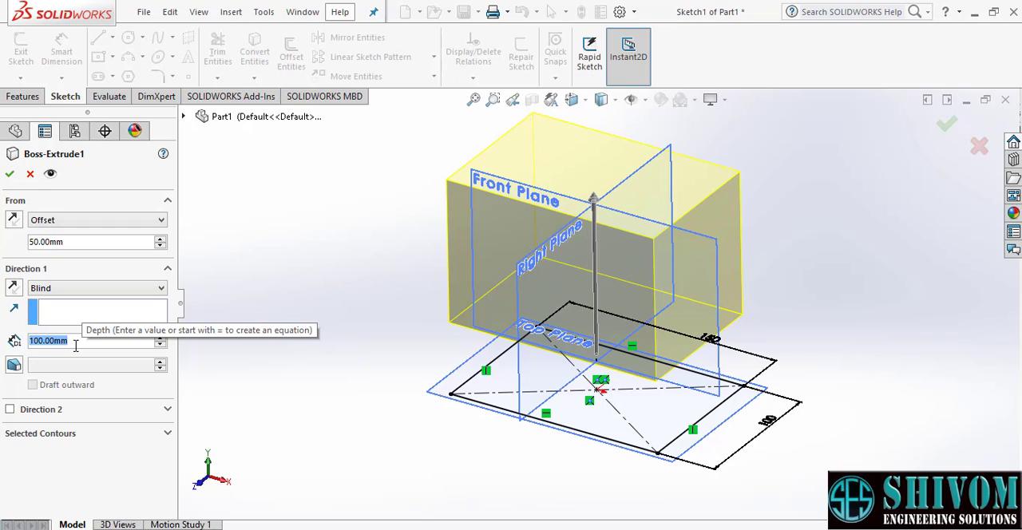
type("150")
key("Return")
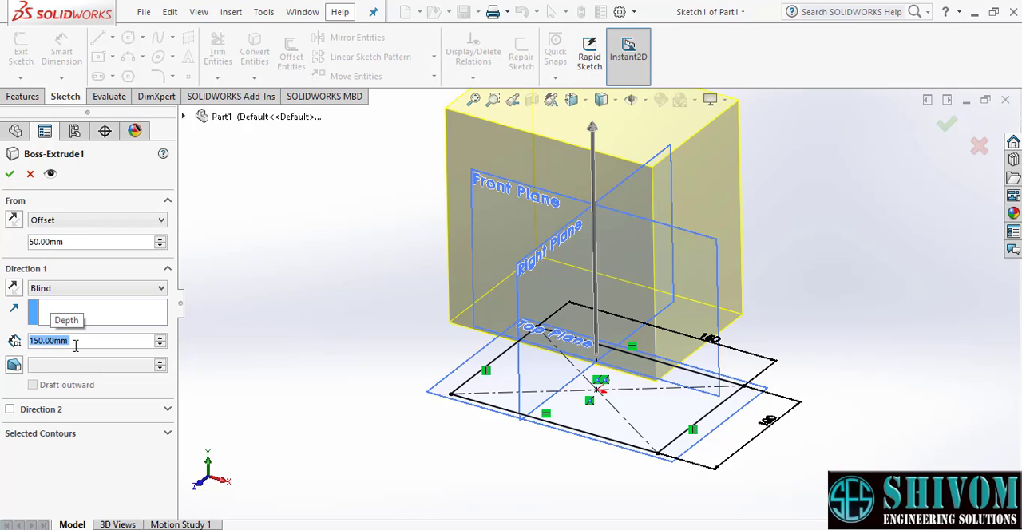
type("50")
key("Return")
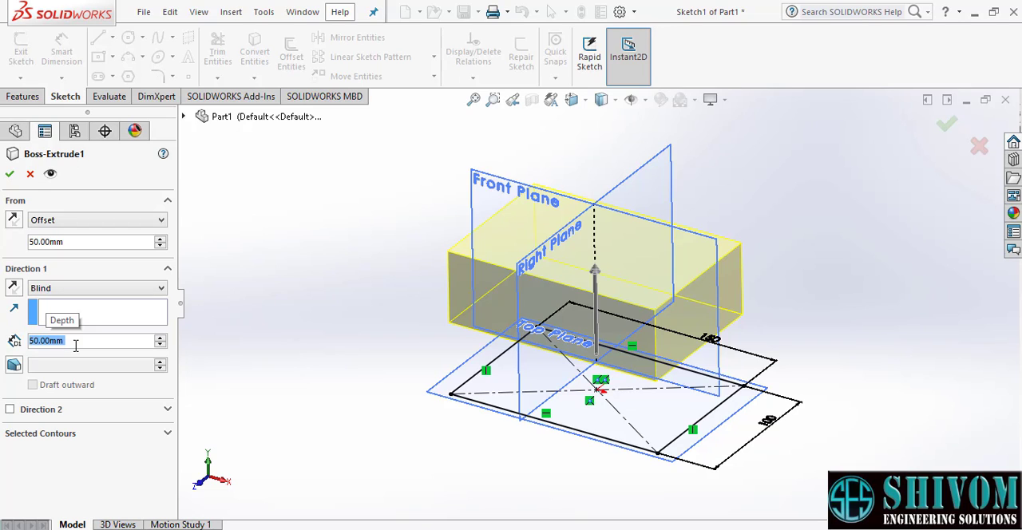
left_click(11, 175)
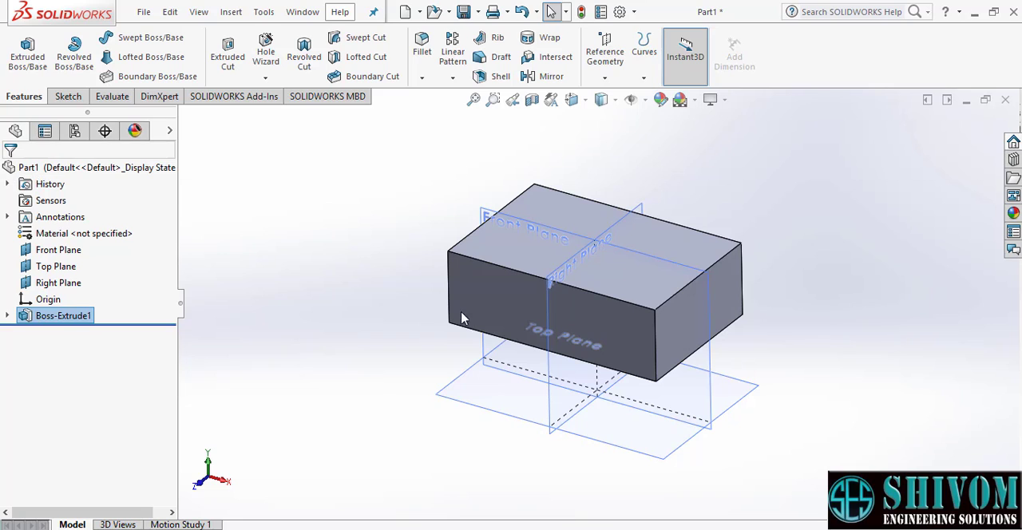
- Edit the sketch of the boss extrusion and set the rectangle's long side to 170 mm
scroll(653, 270, "down", 1)
scroll(597, 307, "up", 2)
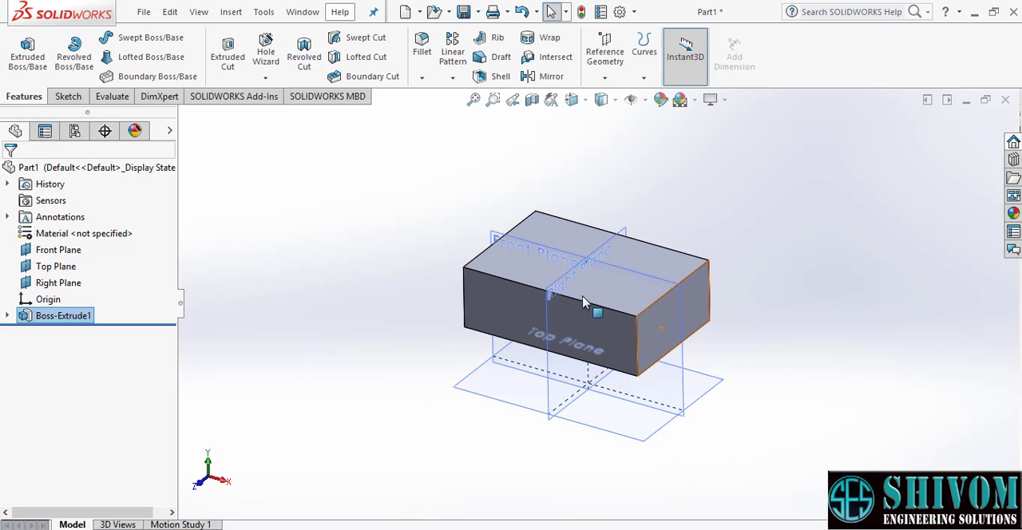
scroll(581, 279, "down", 1)
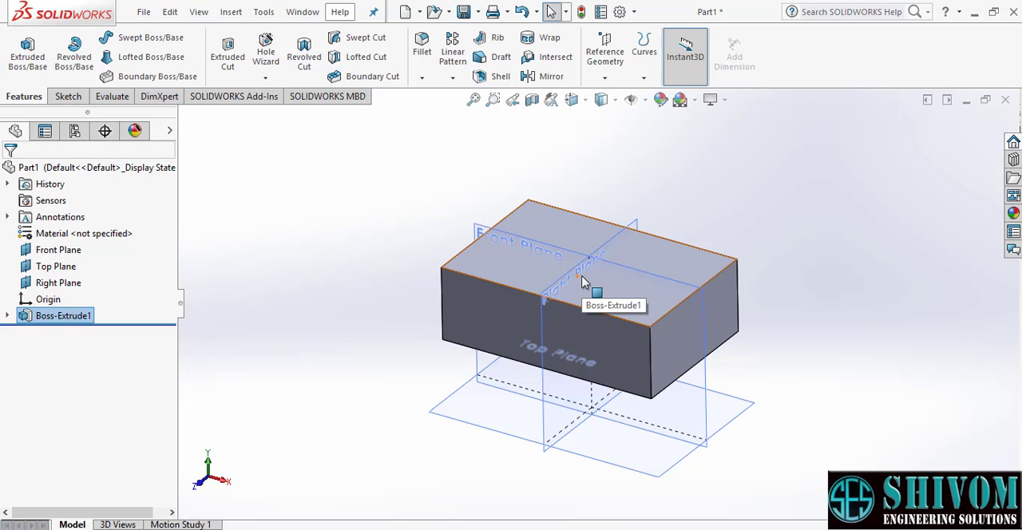
right_click(66, 319)
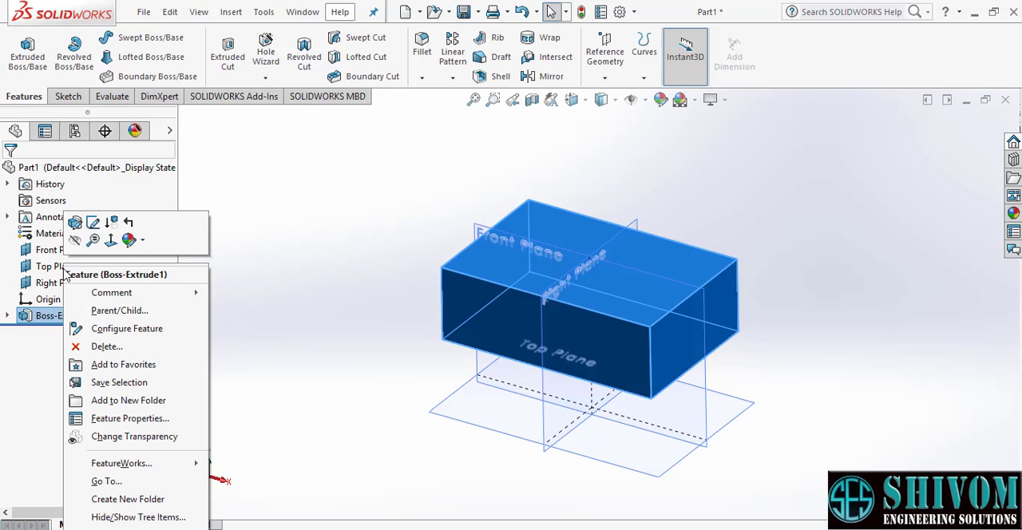
left_click(92, 223)
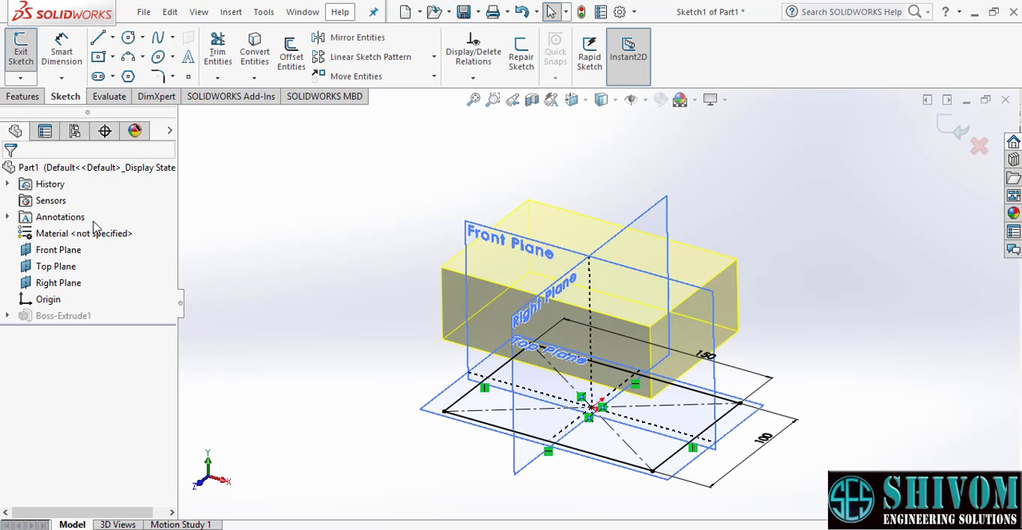
middle_click_drag(554, 352, 547, 364)
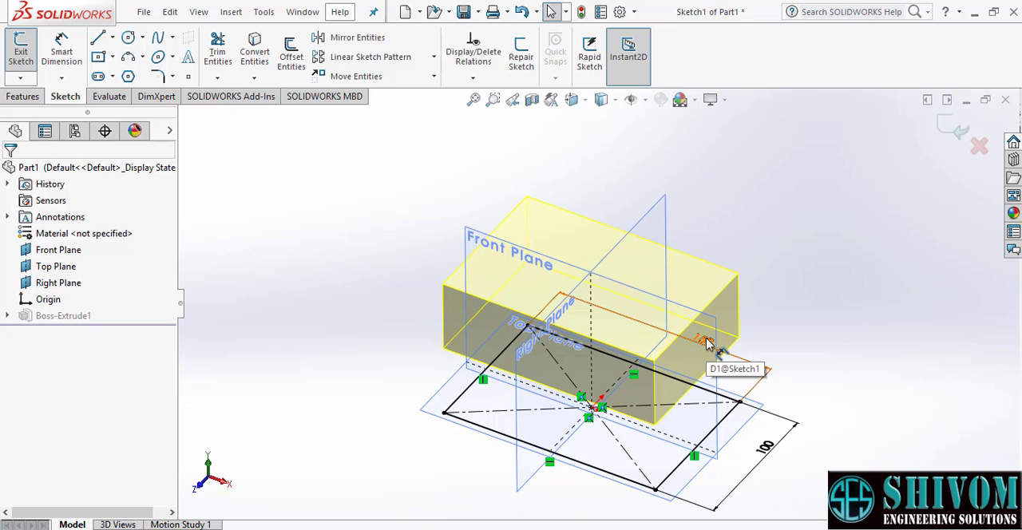
double_click(707, 342)
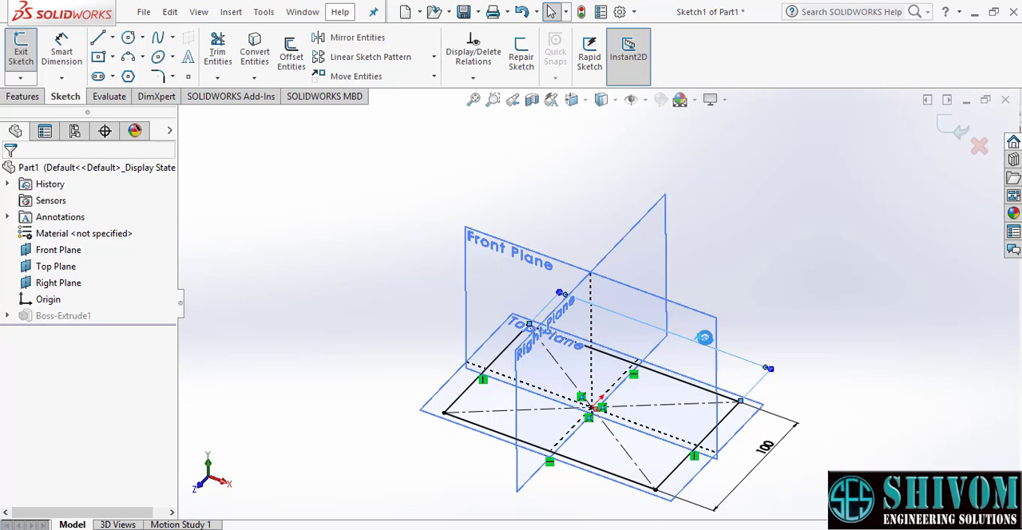
type("170")
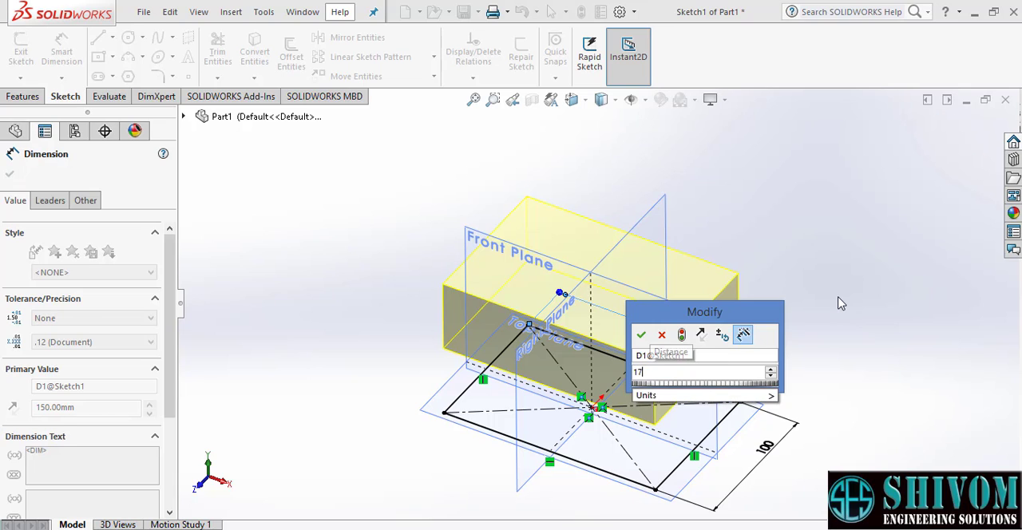
key("Return")
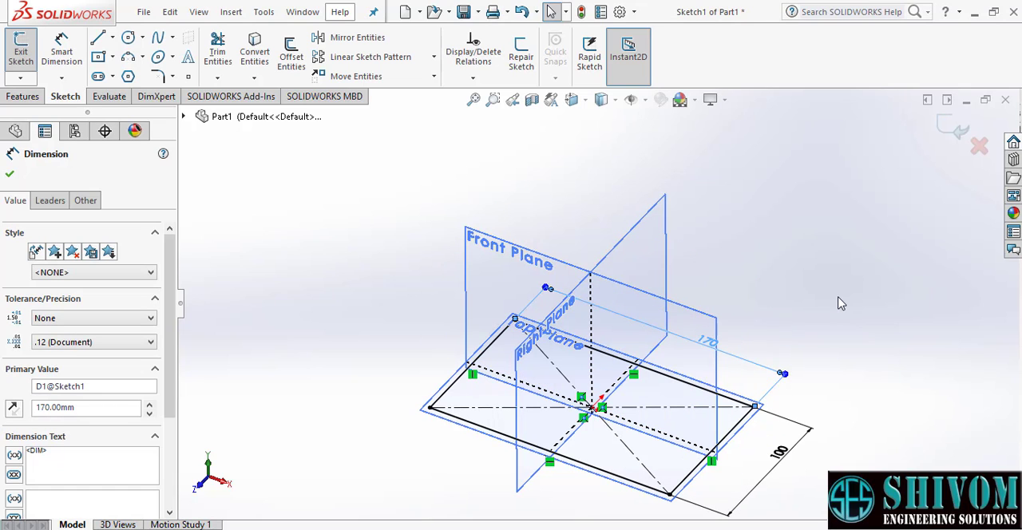
- Set the rectangle's short side to 120 mm, exit the sketch and view the rebuilt block
double_click(782, 456)
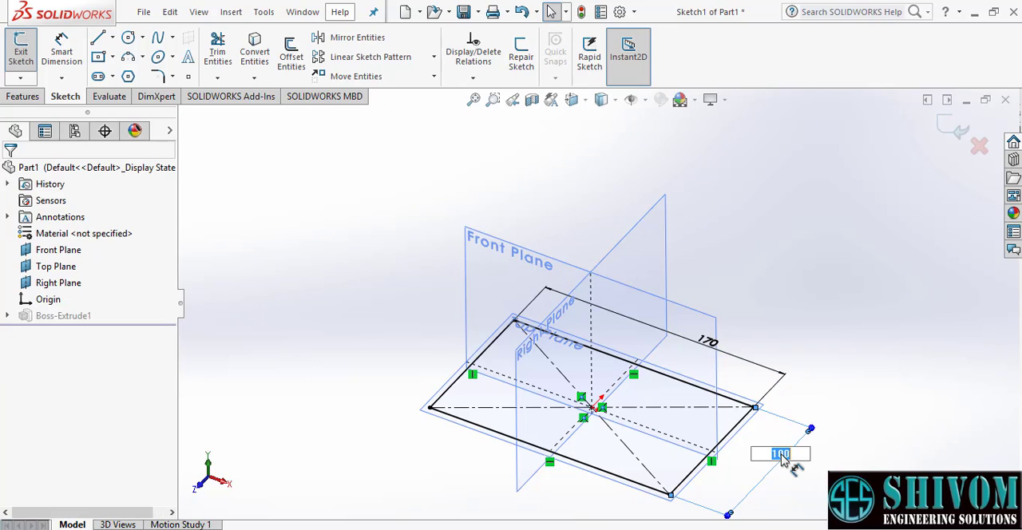
type("120")
key("Return")
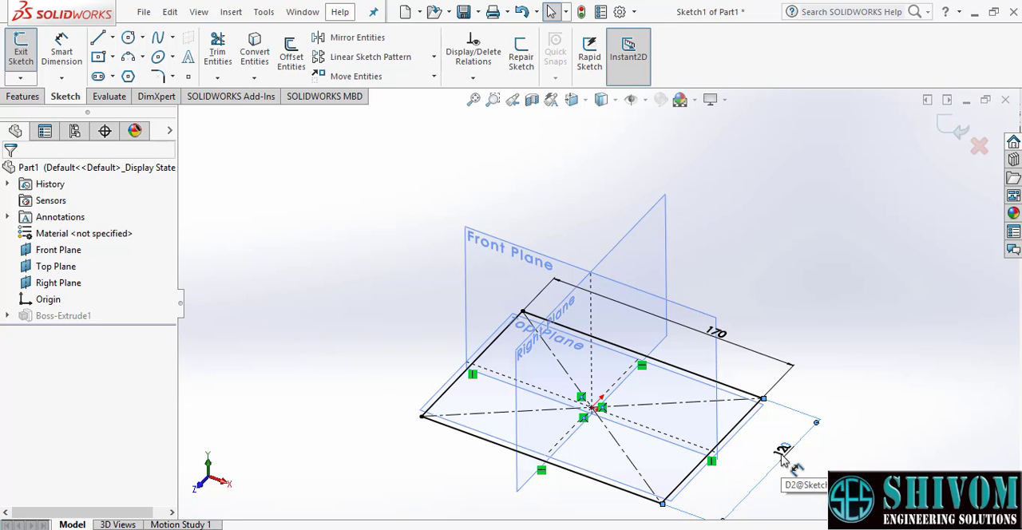
left_click(956, 130)
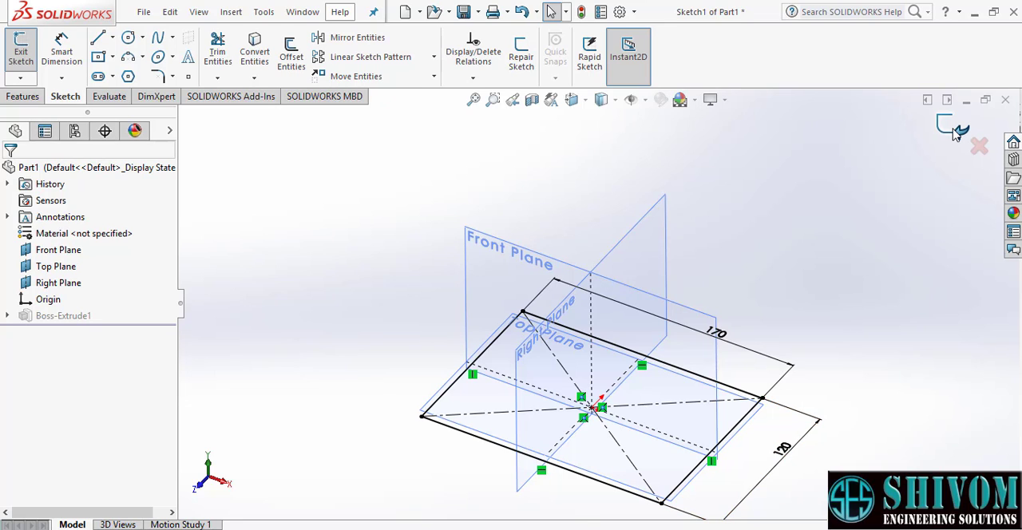
scroll(753, 242, "up", 1)
middle_click_drag(692, 317, 689, 294)
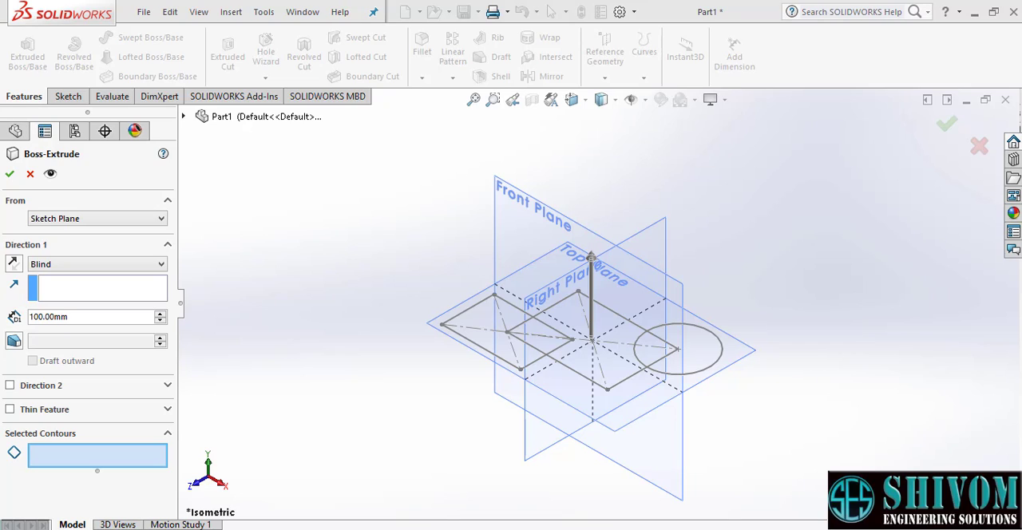
- Extrude three selected contours 100 mm high: the smaller rectangle's notched region, the circle's region and the central rectangle's region
left_click(70, 461)
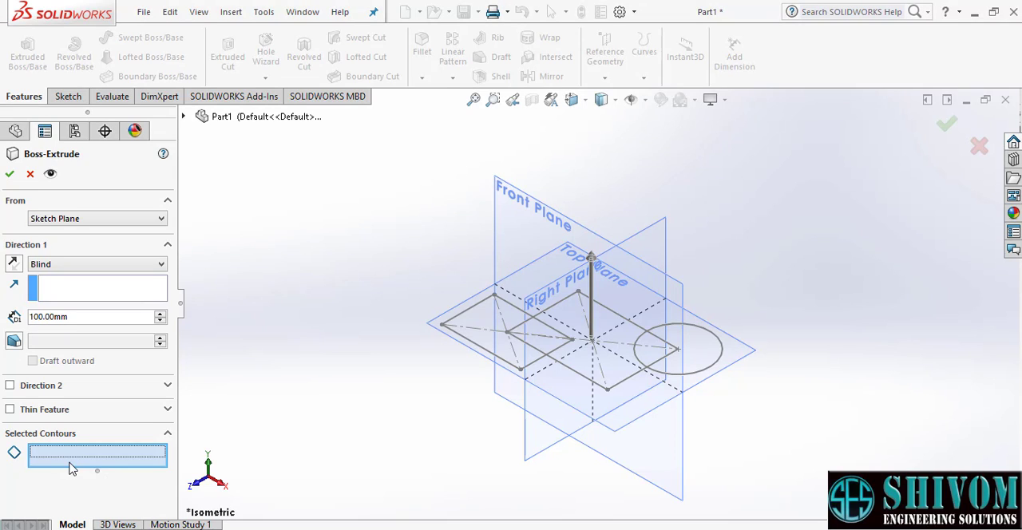
left_click(476, 323)
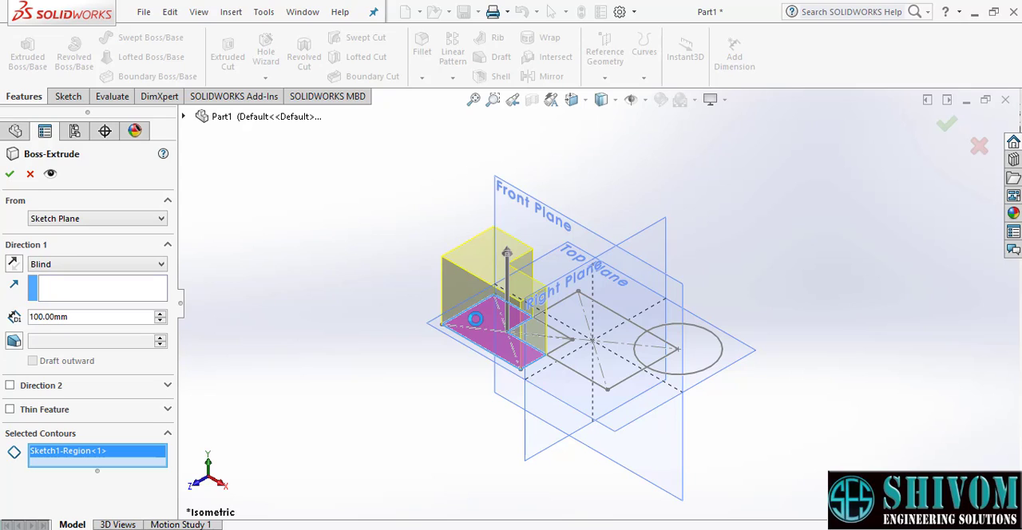
left_click(693, 363)
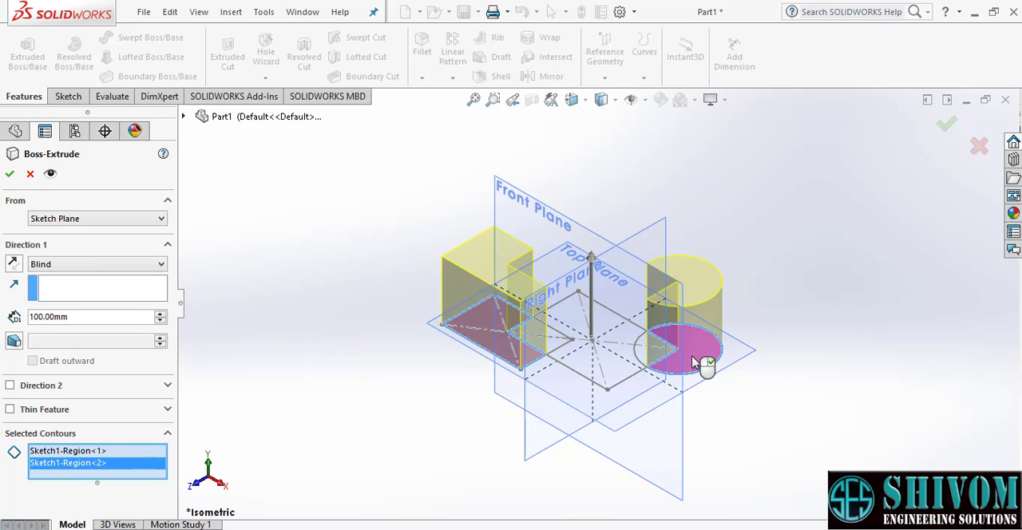
left_click(580, 380)
mouse_move(580, 381)
middle_mouse_down()
mouse_move(557, 432)
mouse_move(545, 409)
mouse_move(579, 372)
mouse_move(559, 378)
mouse_move(562, 393)
middle_mouse_up()
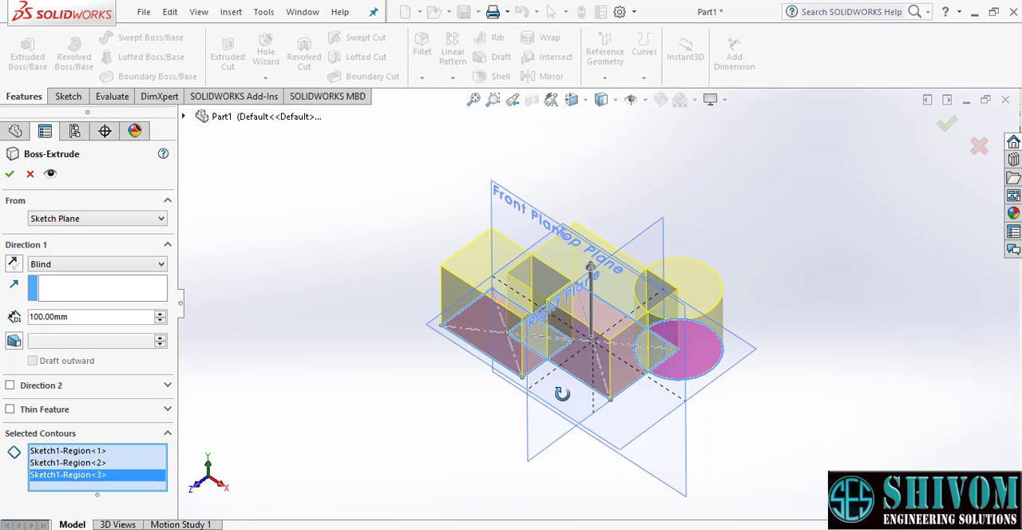
left_click(9, 173)
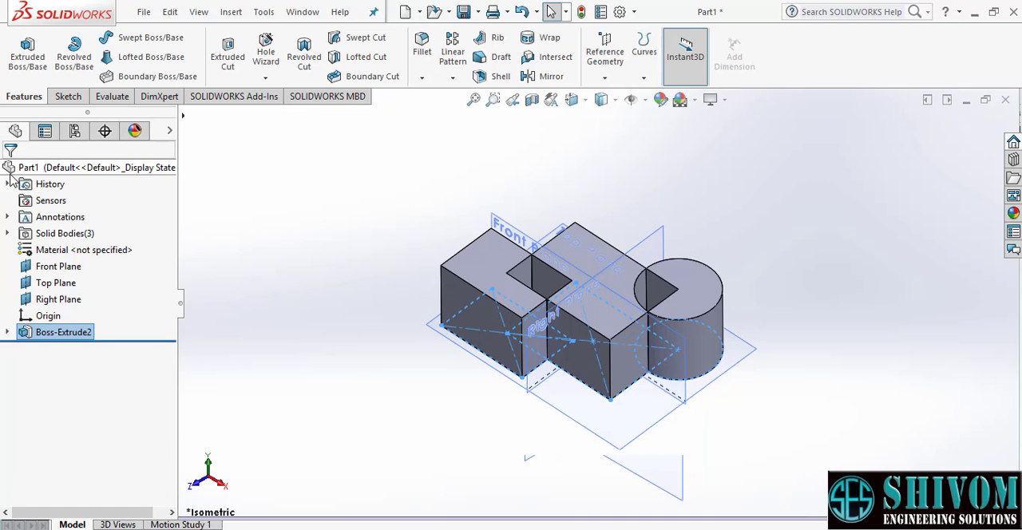
- Orbit around the extruded contour bodies and undo the extrusion
middle_click_drag(618, 292, 737, 237)
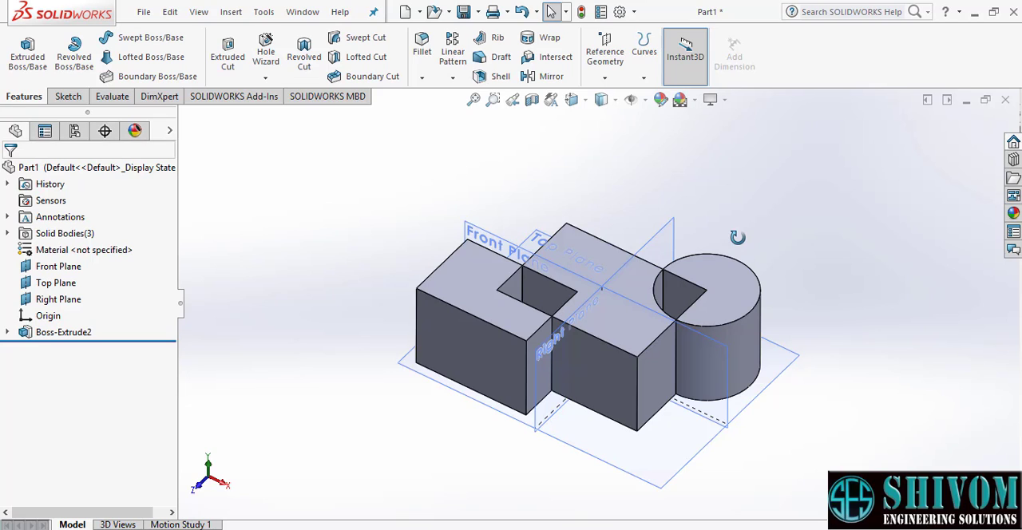
key("ctrl+z")
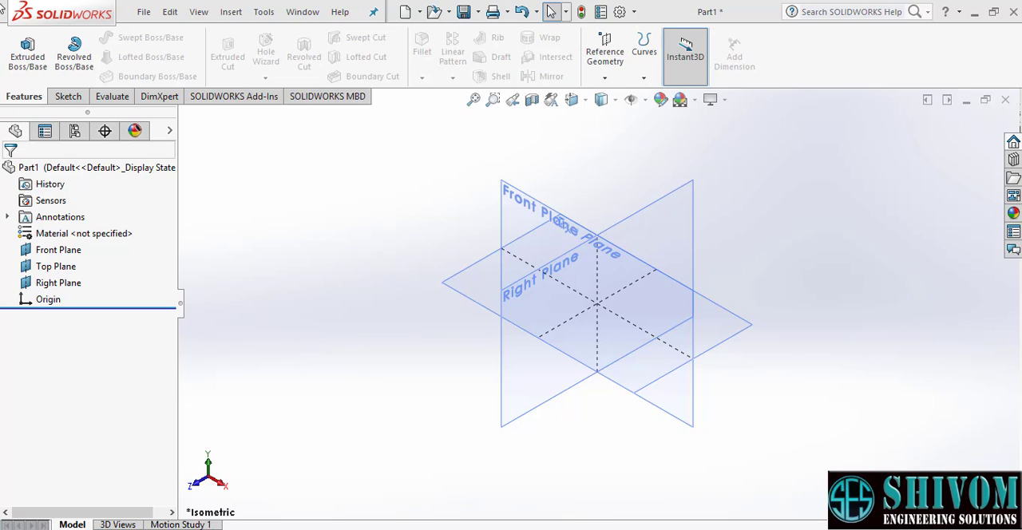
- Start a new Extruded Boss/Base on the Top Plane and sketch a center rectangle from the origin
left_click(26, 62)
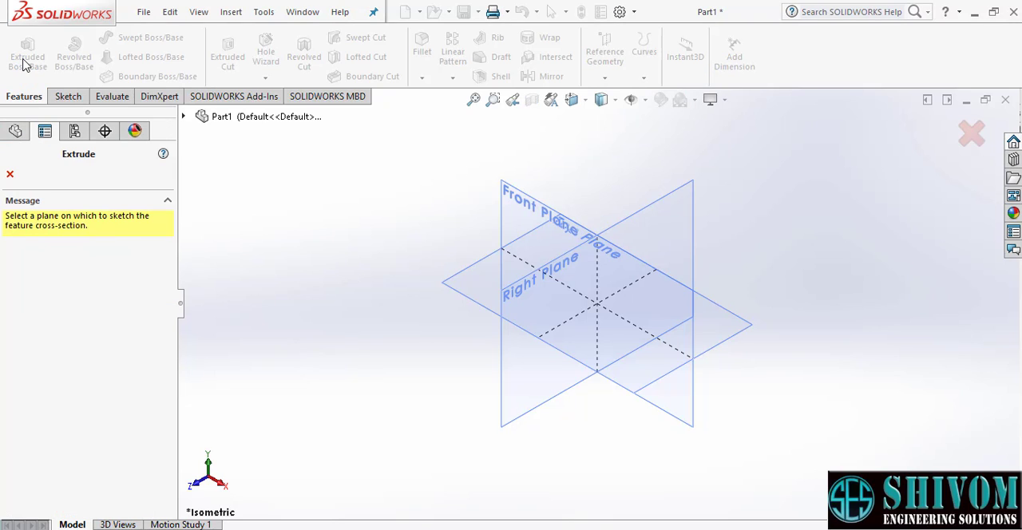
left_click(741, 339)
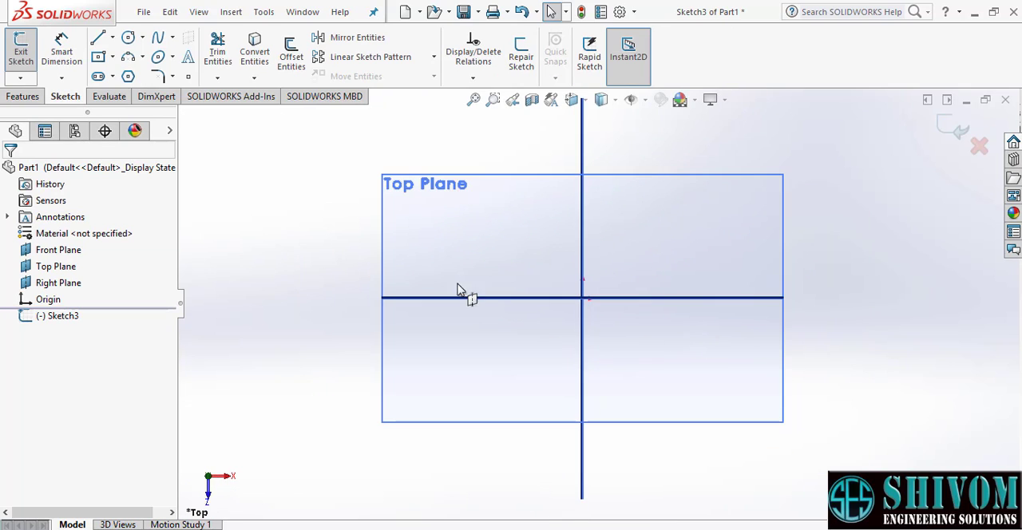
left_click(98, 56)
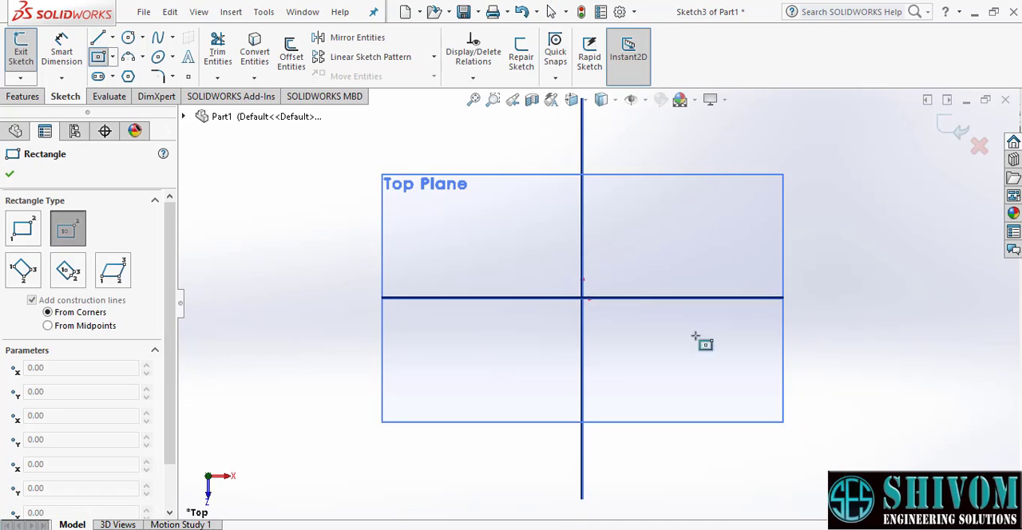
left_click(583, 299)
left_click(738, 395)
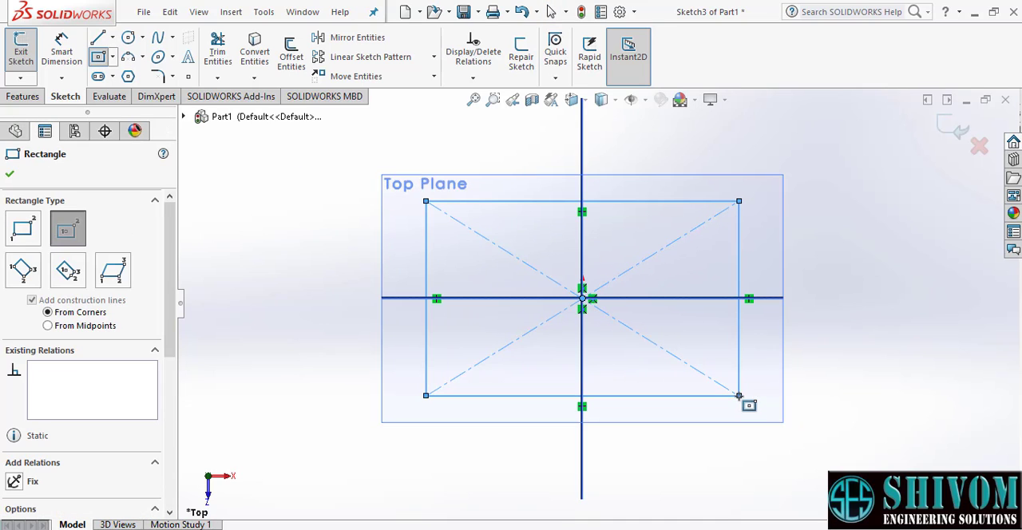
- Dimension the center rectangle 150 mm long and 120 mm wide and exit the sketch
left_click(61, 52)
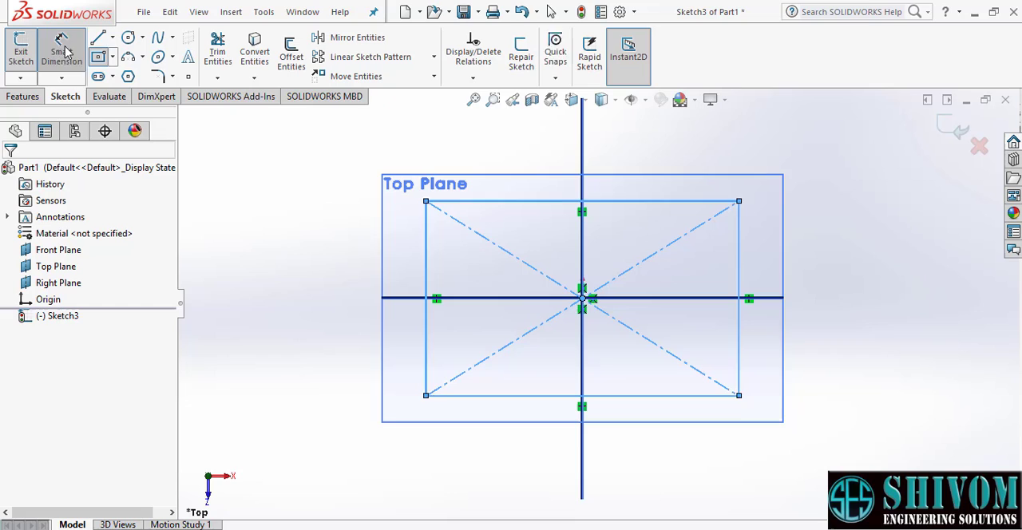
left_click(642, 201)
left_click(566, 154)
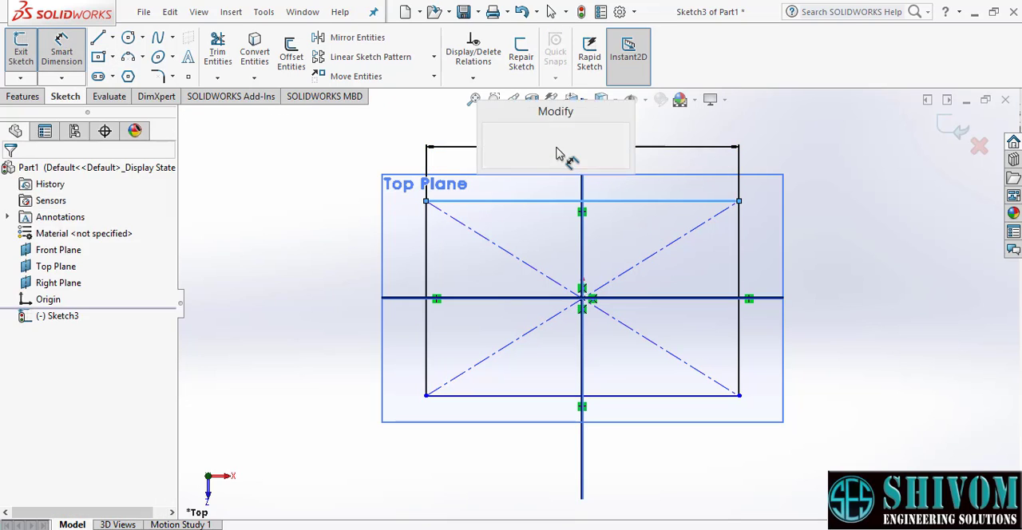
type("150")
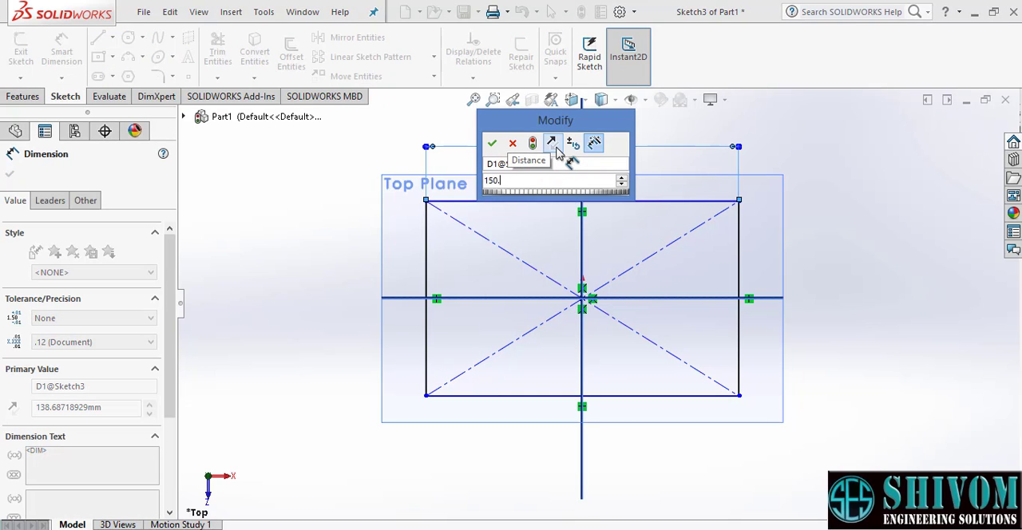
key("Return")
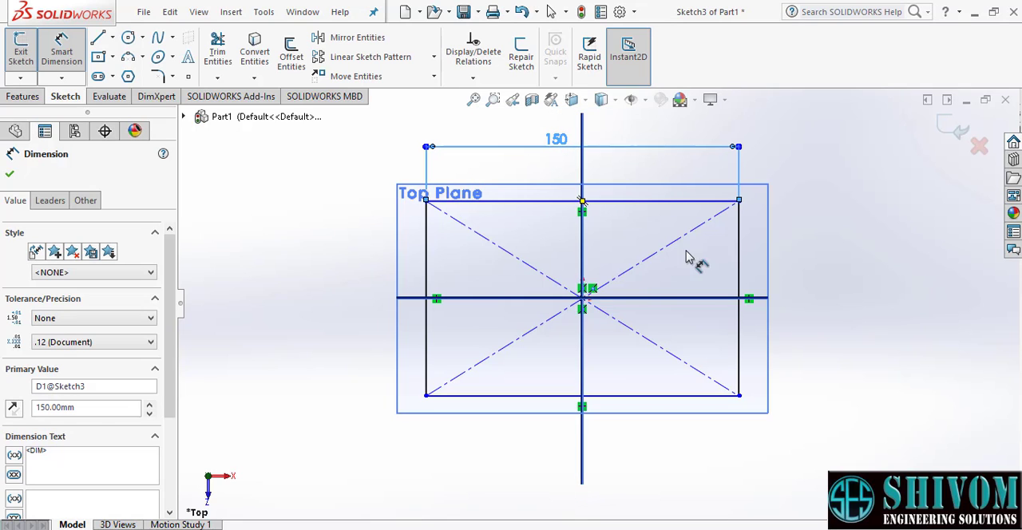
left_click(740, 252)
left_click(848, 281)
type("120")
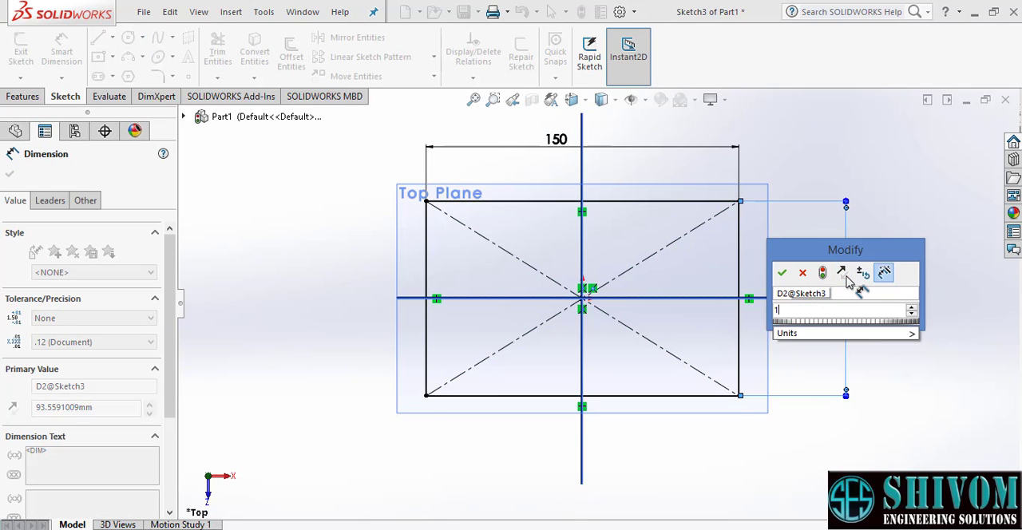
key("Return")
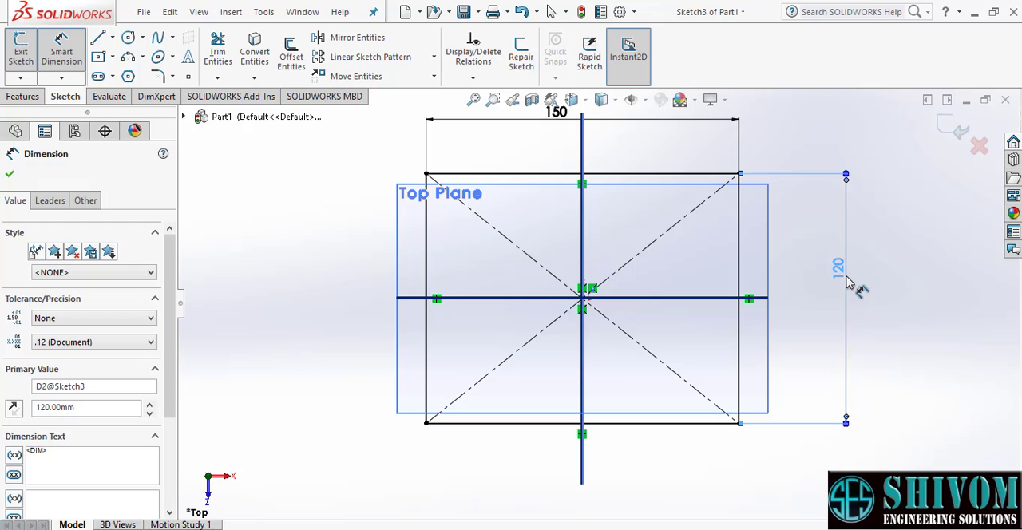
left_click(954, 130)
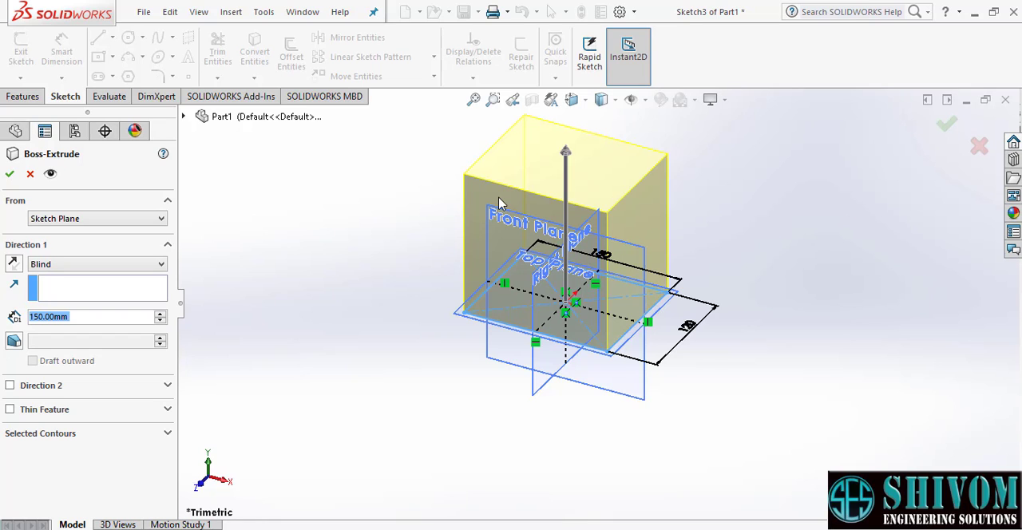
- Extrude the rectangle 150 mm with the Mid Plane end condition
scroll(553, 215, "down", 2)
scroll(682, 340, "up", 1)
scroll(683, 340, "up", 1)
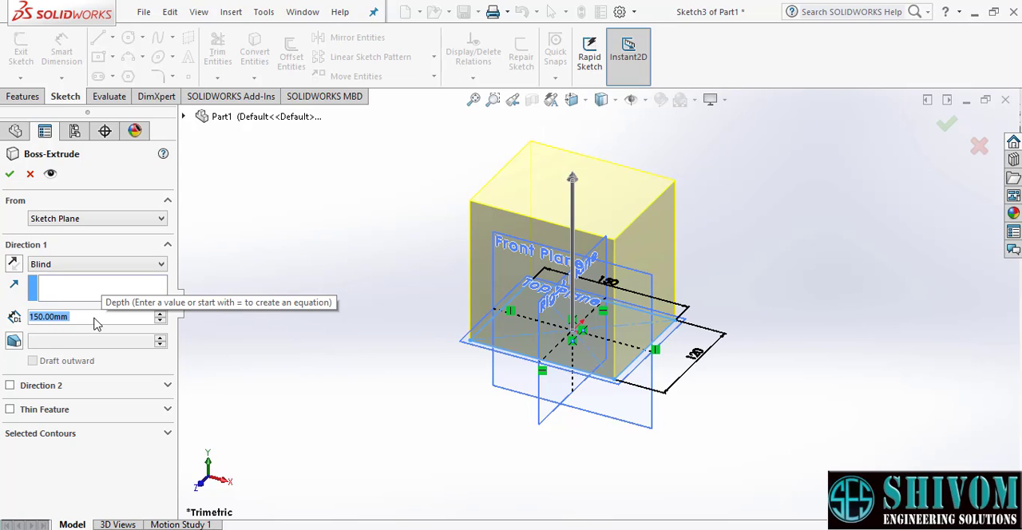
left_click(108, 272)
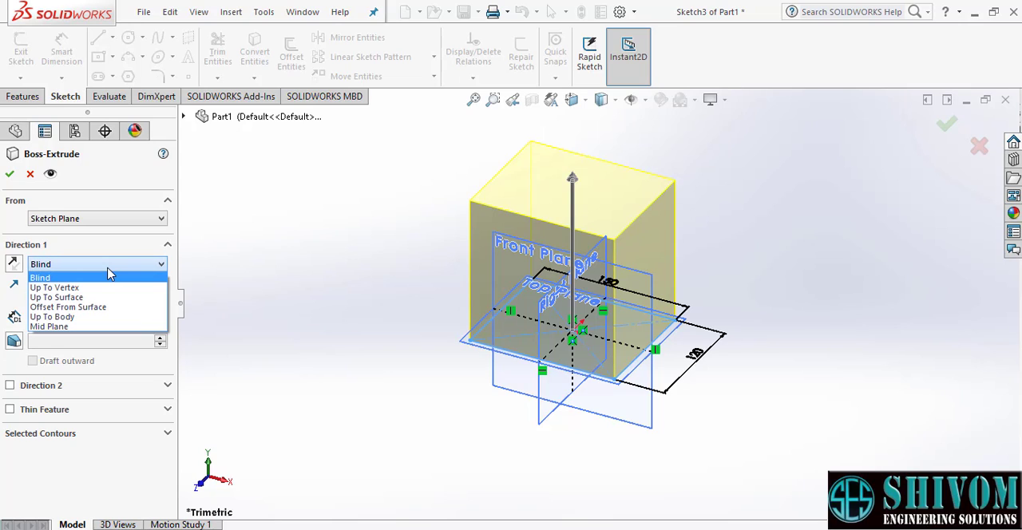
left_click(50, 327)
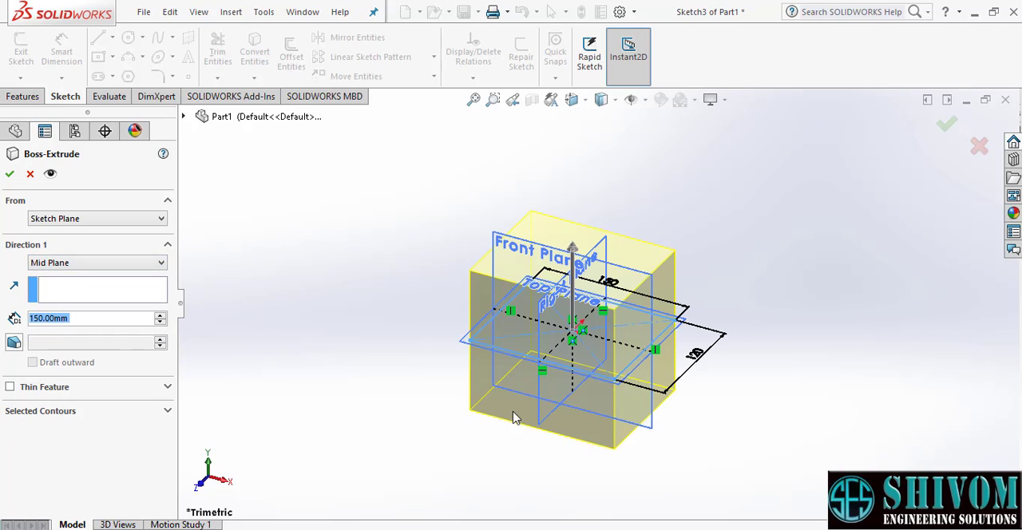
scroll(523, 431, "down", 2)
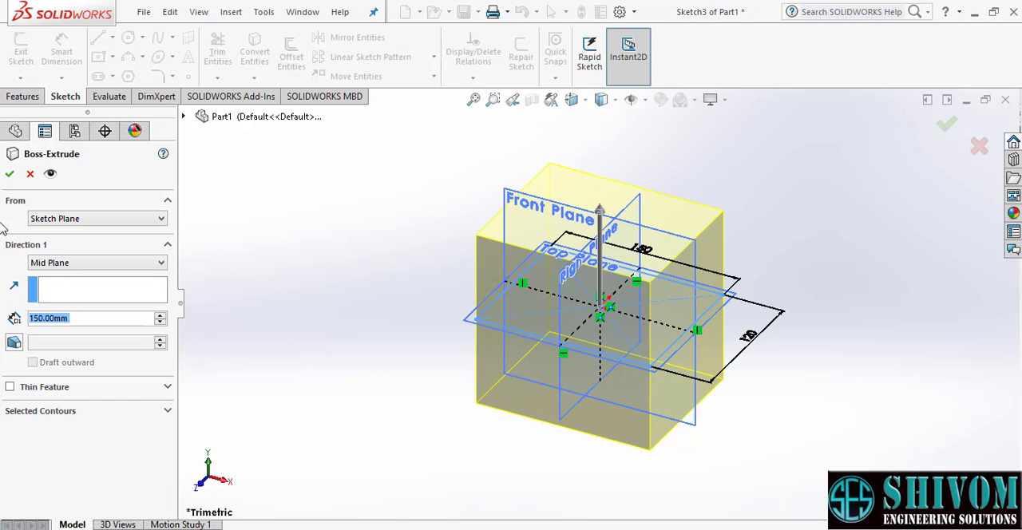
left_click(10, 175)
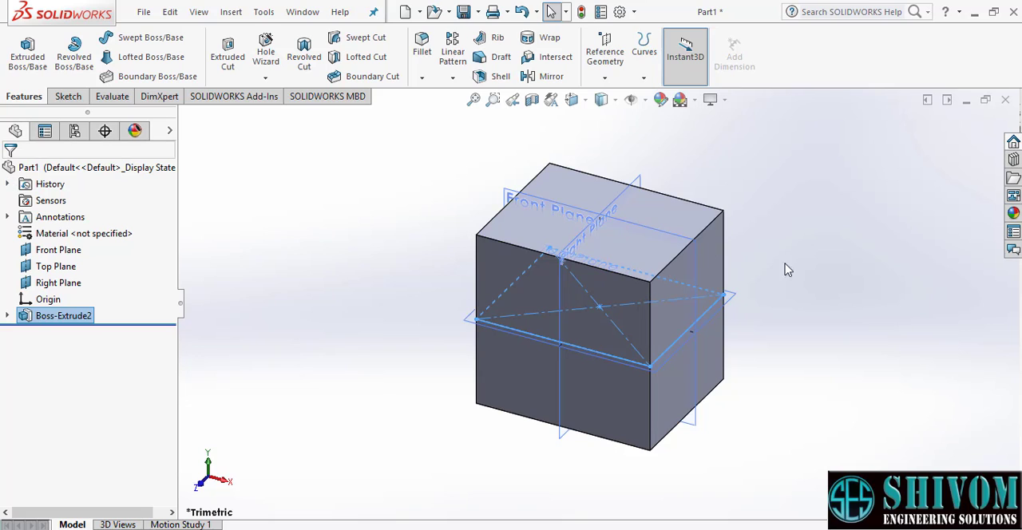
left_click(833, 278)
mouse_move(766, 316)
middle_mouse_down()
mouse_move(757, 311)
mouse_move(762, 319)
middle_mouse_up()
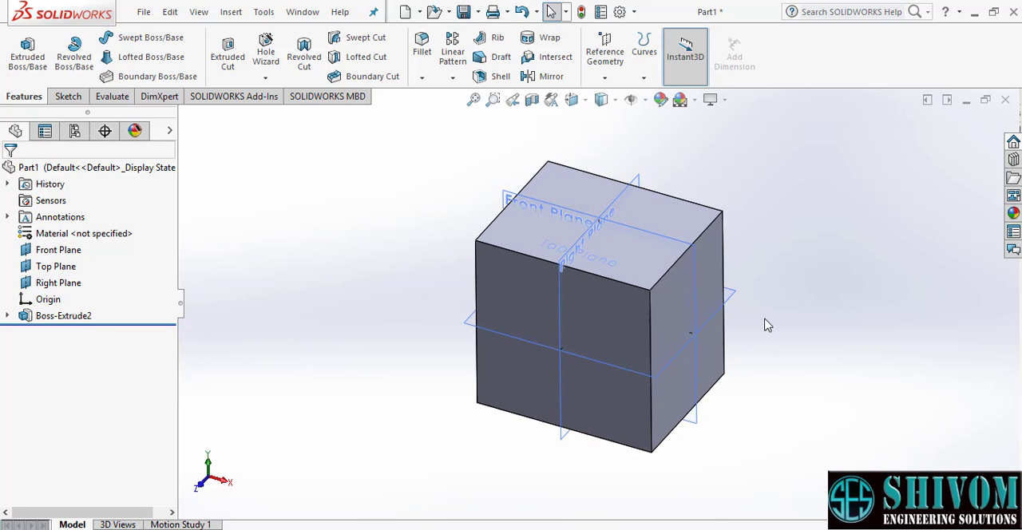
scroll(764, 324, "up", 2)
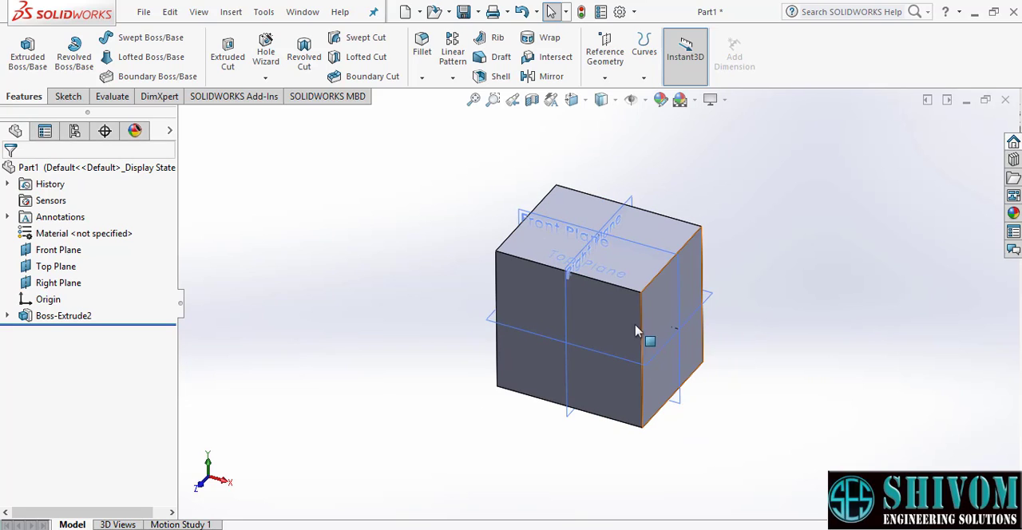
scroll(613, 302, "down", 2)
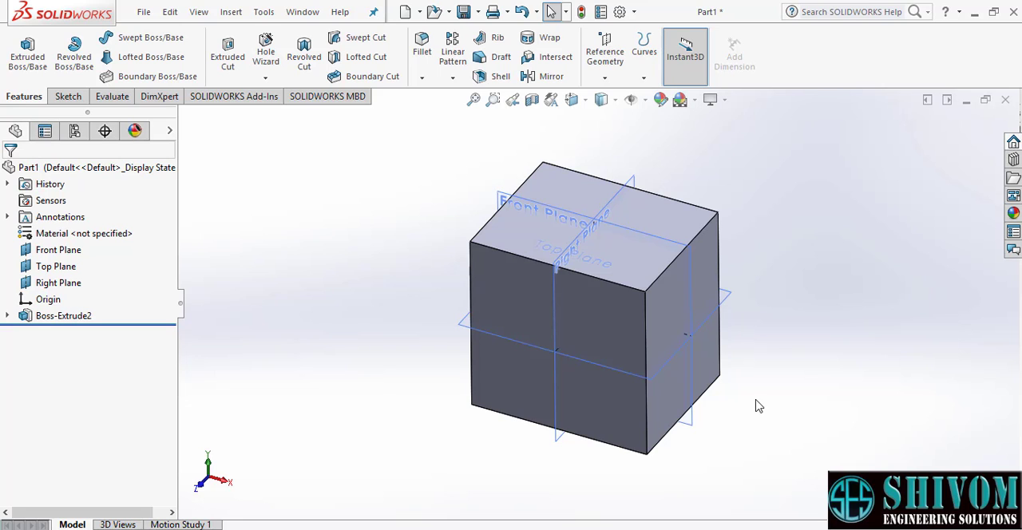
mouse_move(757, 406)
middle_mouse_down()
mouse_move(745, 282)
mouse_move(742, 385)
mouse_move(758, 412)
middle_mouse_up()
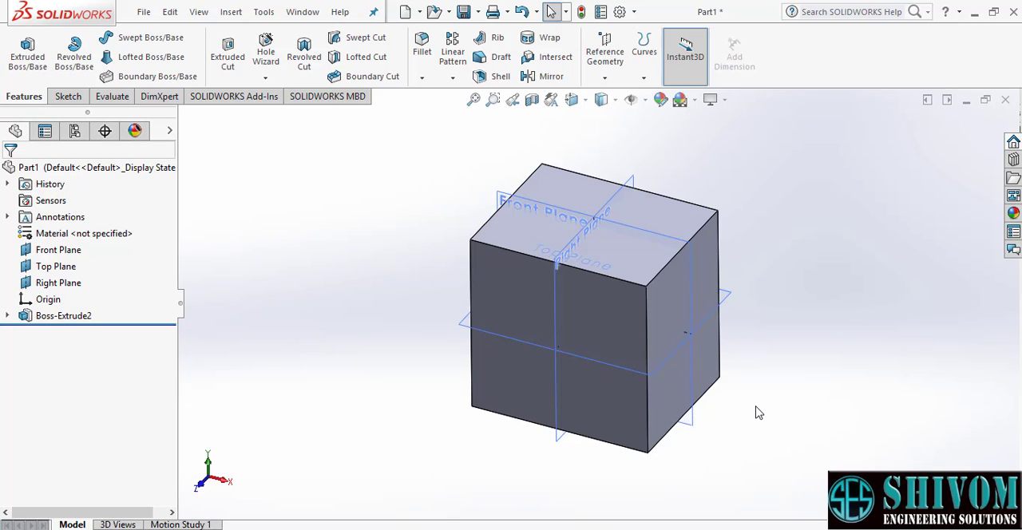
- Start an Extruded Cut on the block's top face and sketch a corner rectangle about 88 mm wide between its two long edges
left_click(229, 57)
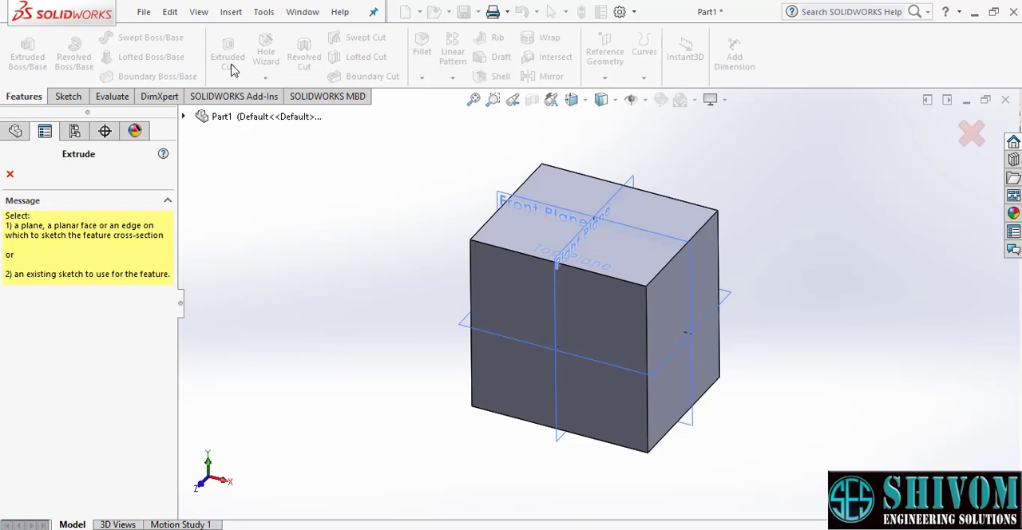
left_click(673, 214)
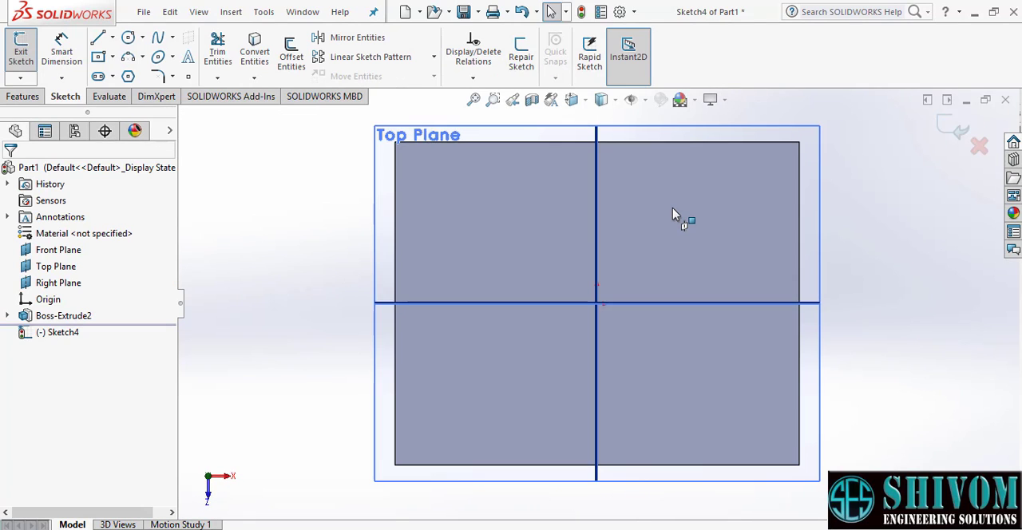
left_click(114, 57)
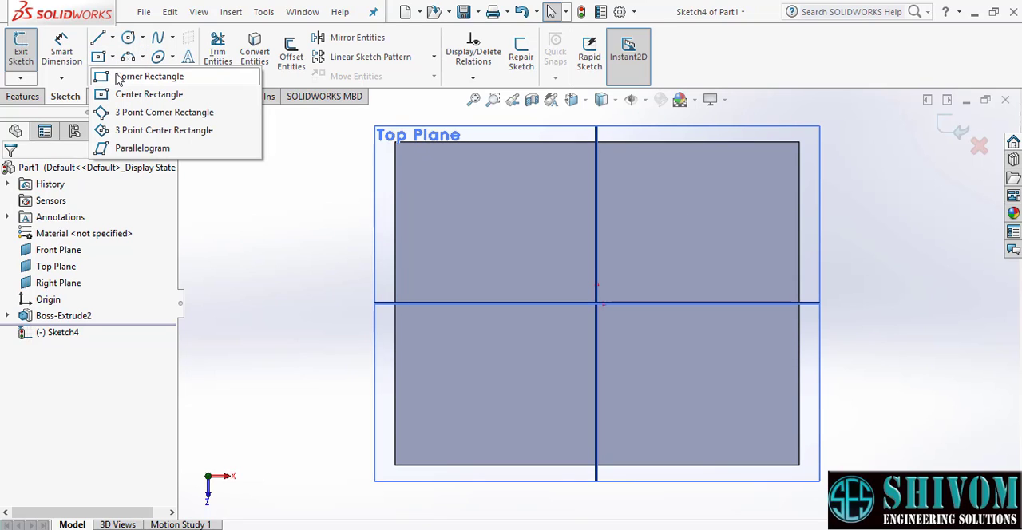
left_click(127, 77)
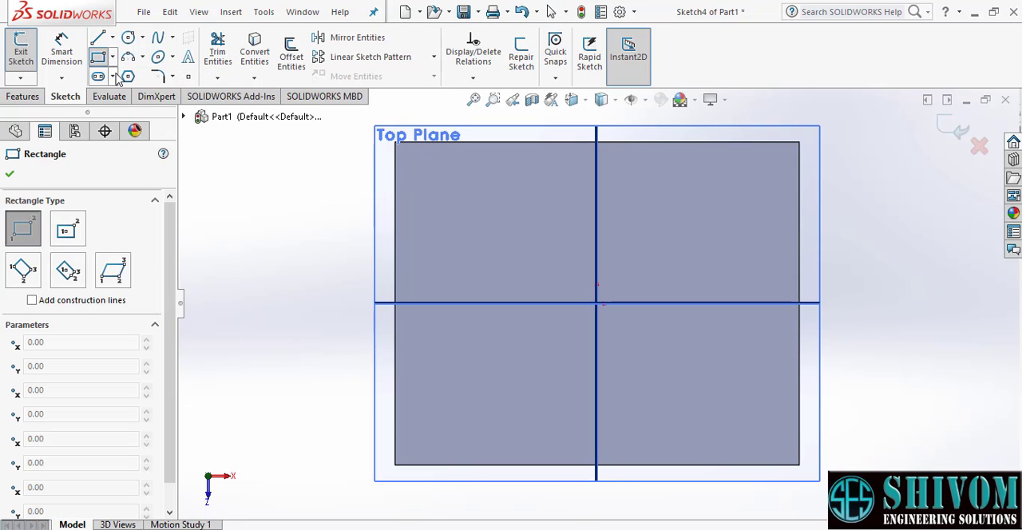
left_click(477, 142)
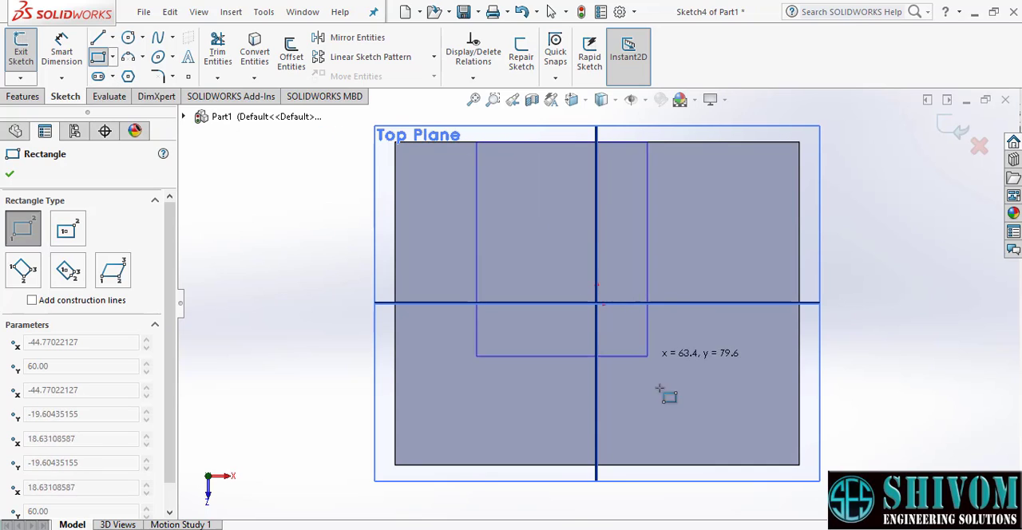
left_click(711, 465)
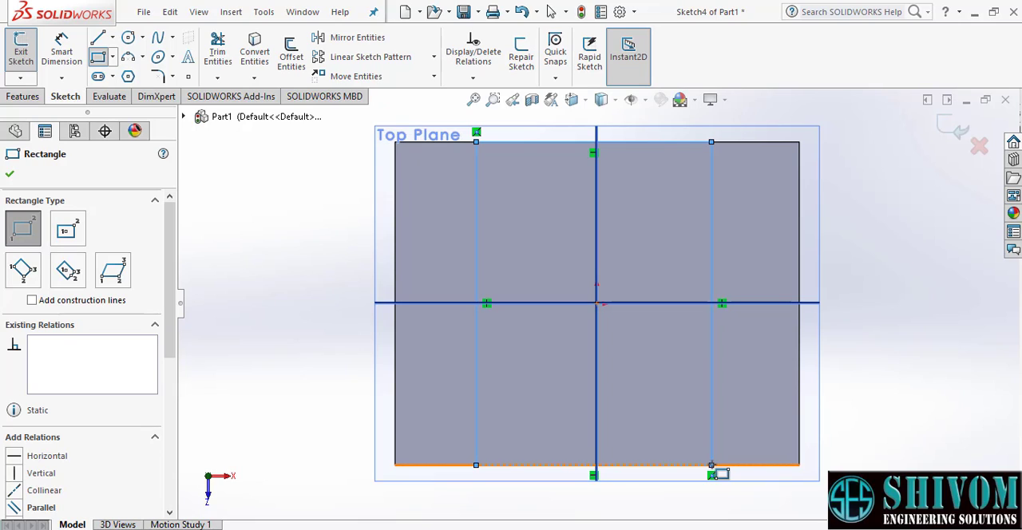
left_click(711, 465)
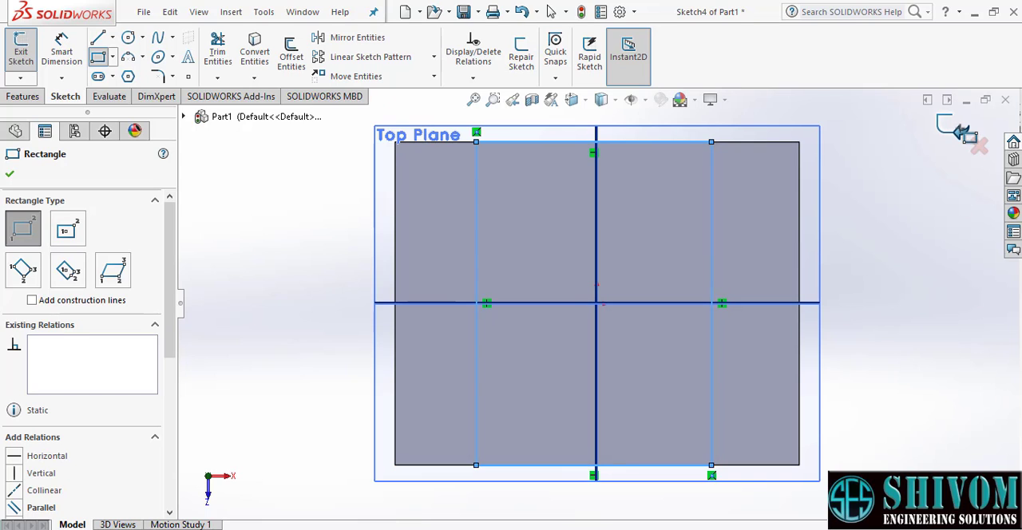
left_click(960, 129)
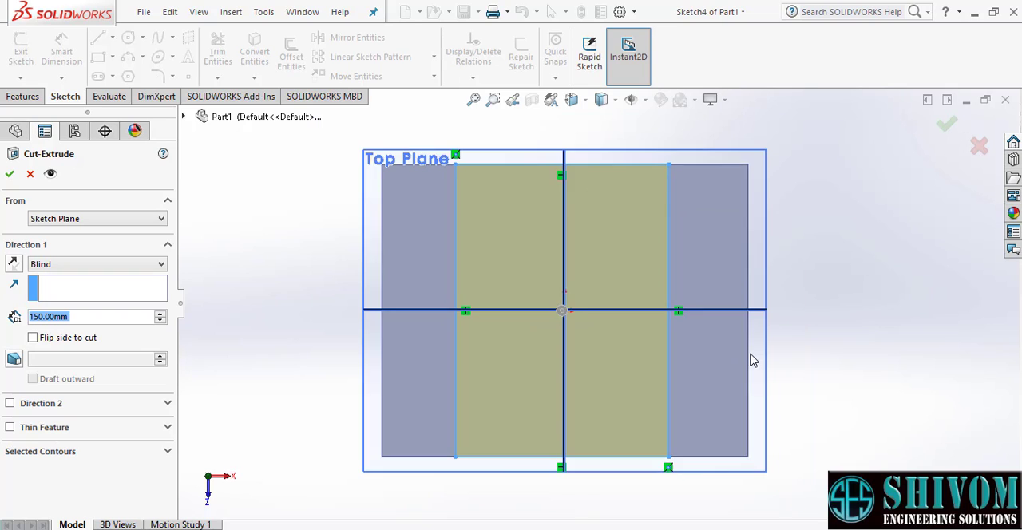
- Cut the rectangle into the block with a Blind depth of 100 mm
middle_click_drag(650, 477, 607, 346)
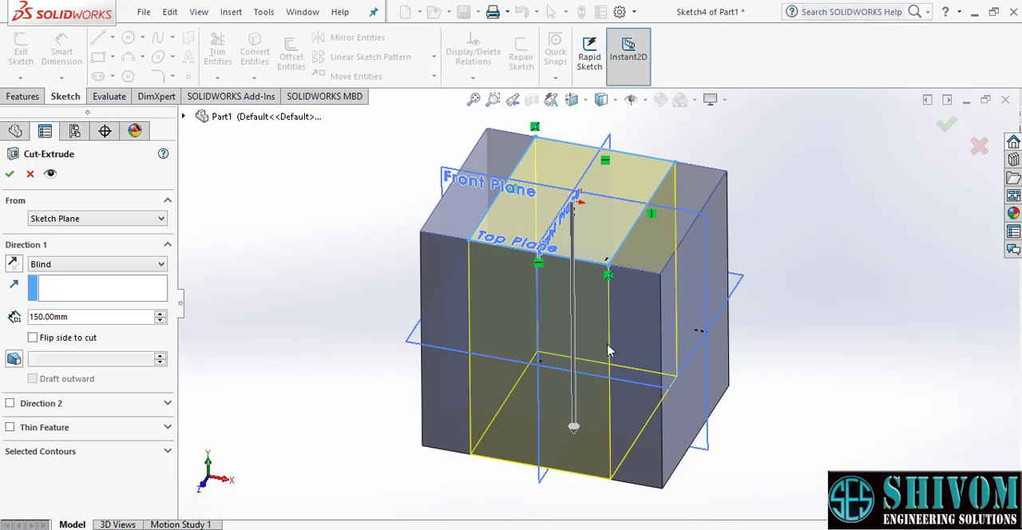
scroll(533, 195, "down", 1)
scroll(577, 224, "up", 2)
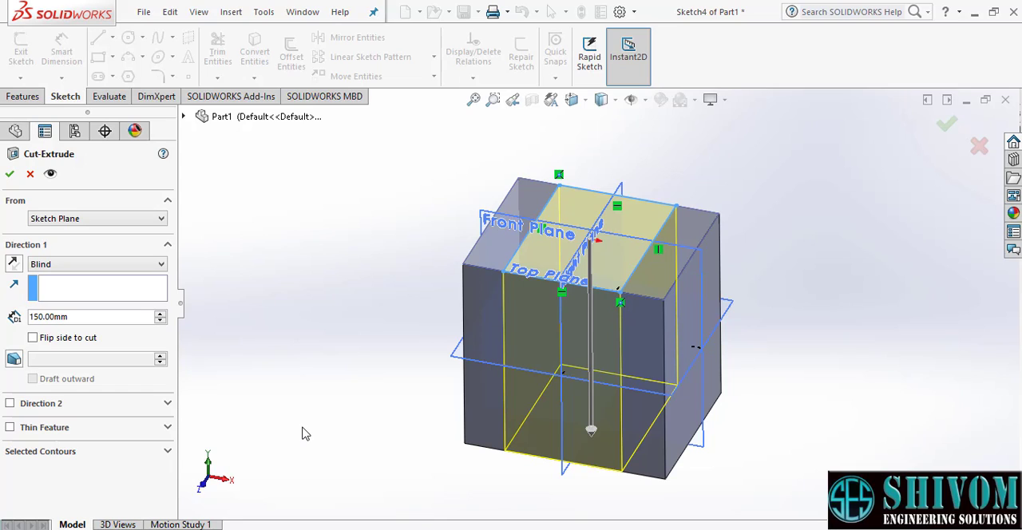
double_click(80, 316)
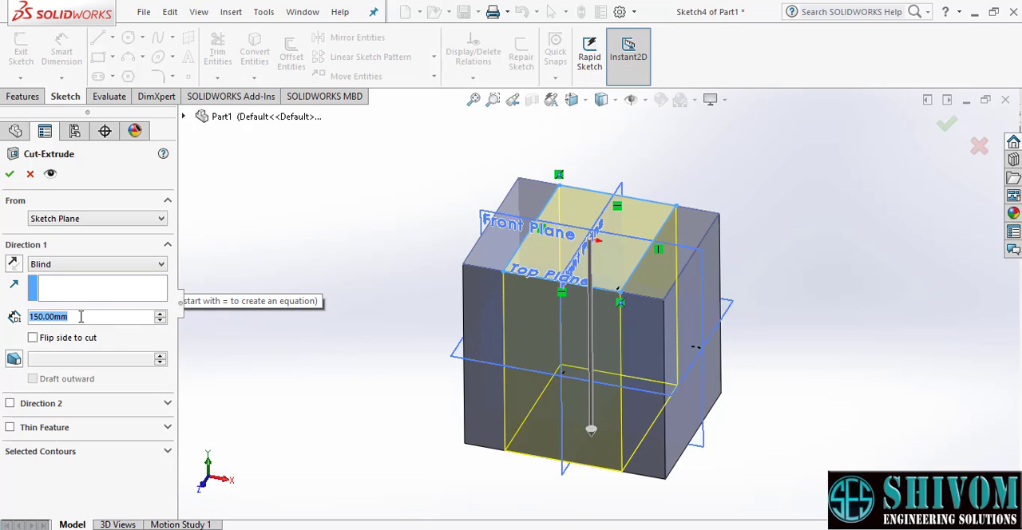
type("100")
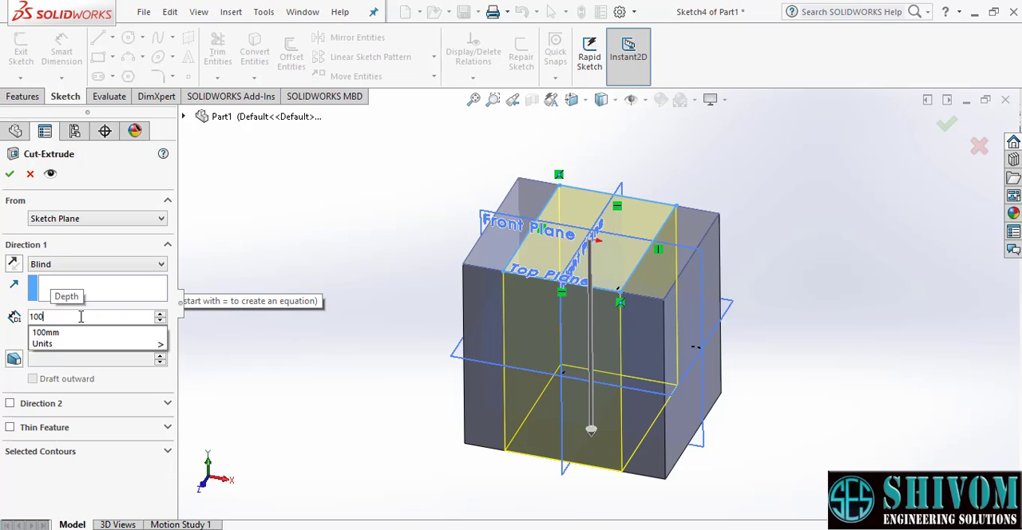
key("Return")
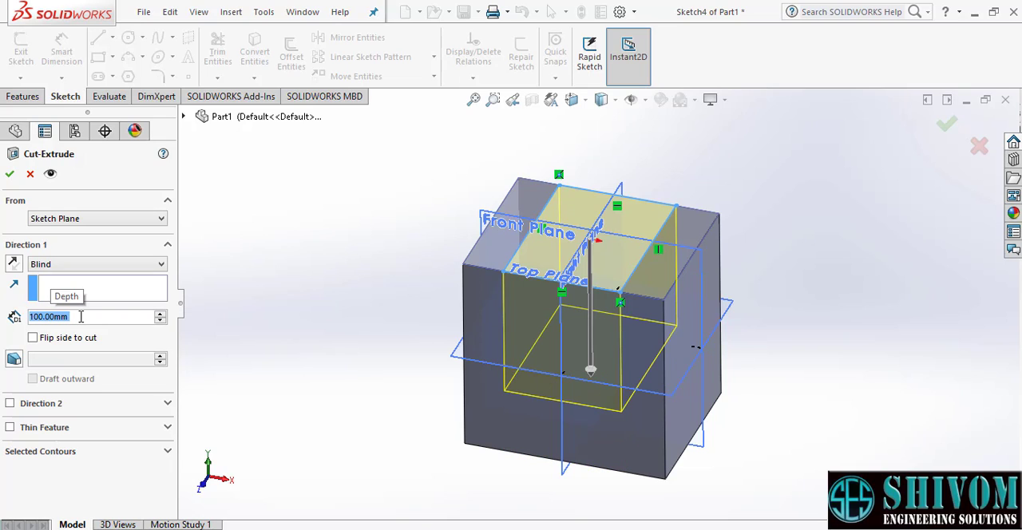
left_click(9, 175)
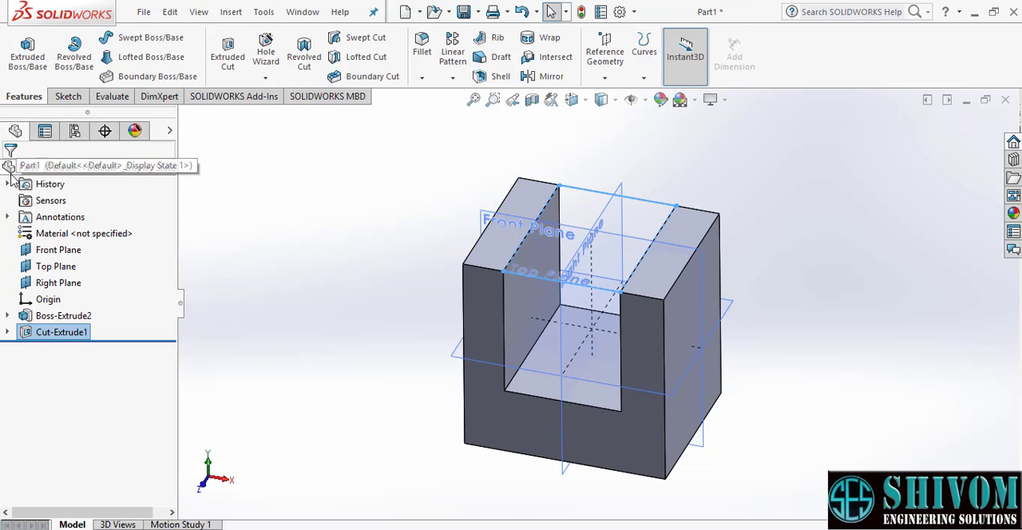
- Start an Extruded Cut on the block's right side face and sketch a circle of about 21 mm radius on the vertical centreline above the origin
mouse_move(786, 361)
middle_mouse_down()
mouse_move(787, 333)
mouse_move(811, 359)
mouse_move(828, 360)
mouse_move(783, 348)
mouse_move(783, 376)
middle_mouse_up()
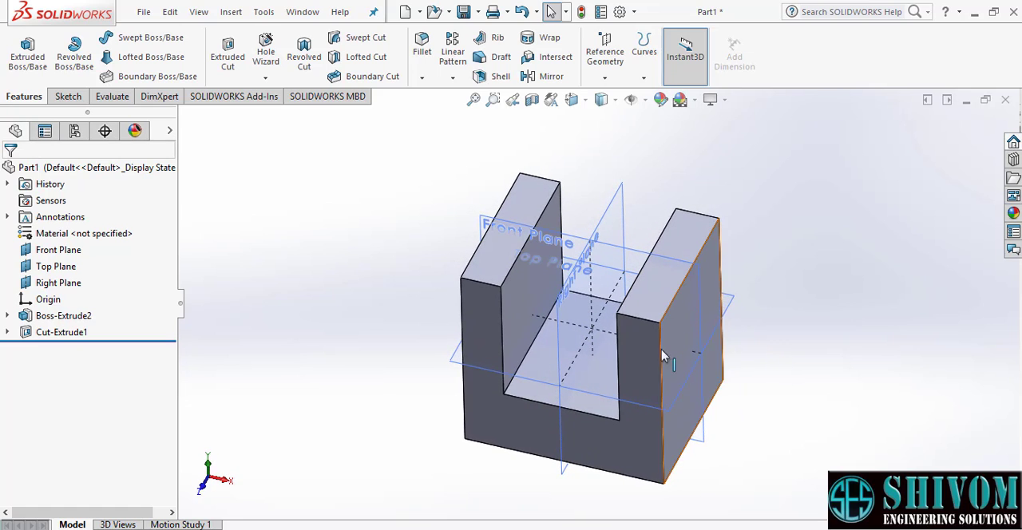
scroll(608, 331, "down", 2)
scroll(608, 323, "up", 2)
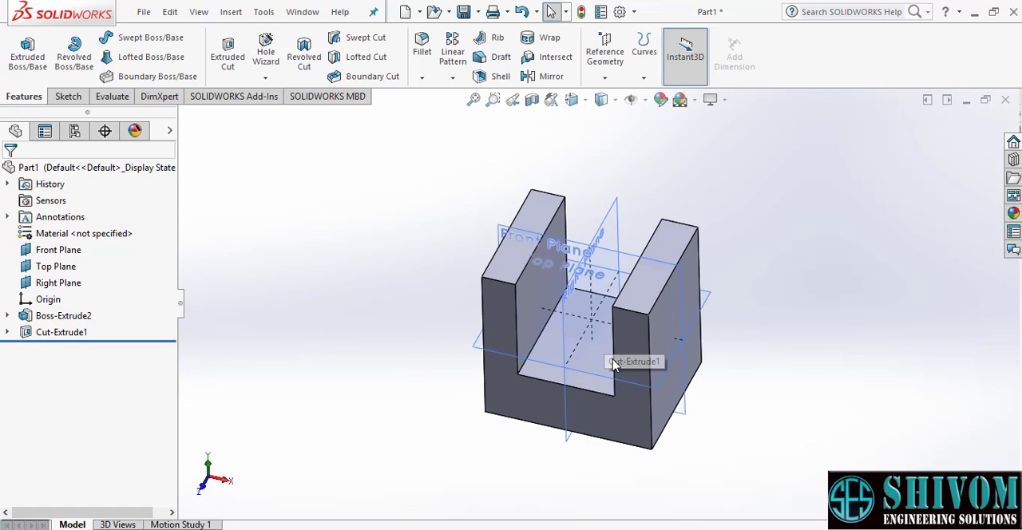
mouse_move(581, 365)
middle_mouse_down()
mouse_move(563, 339)
mouse_move(581, 340)
mouse_move(568, 337)
mouse_move(573, 350)
middle_mouse_up()
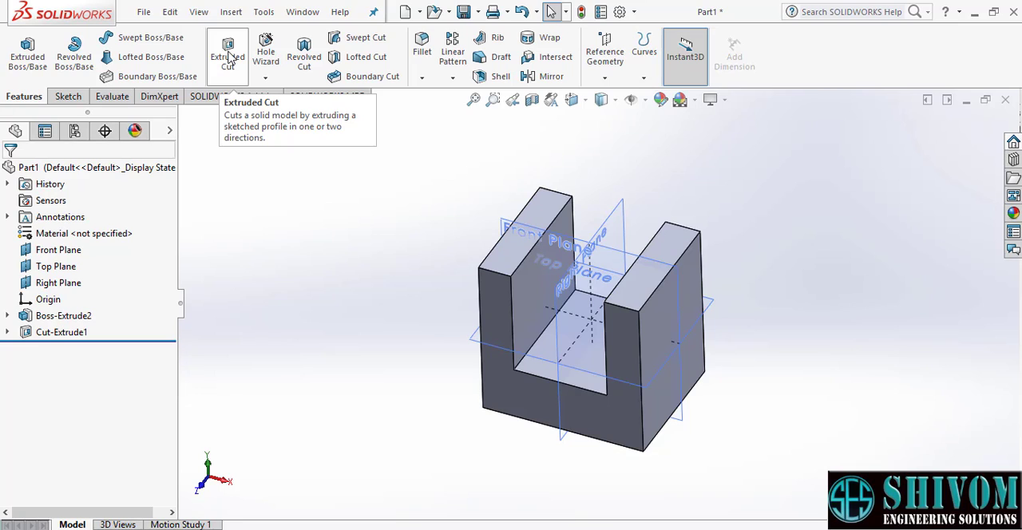
left_click(229, 58)
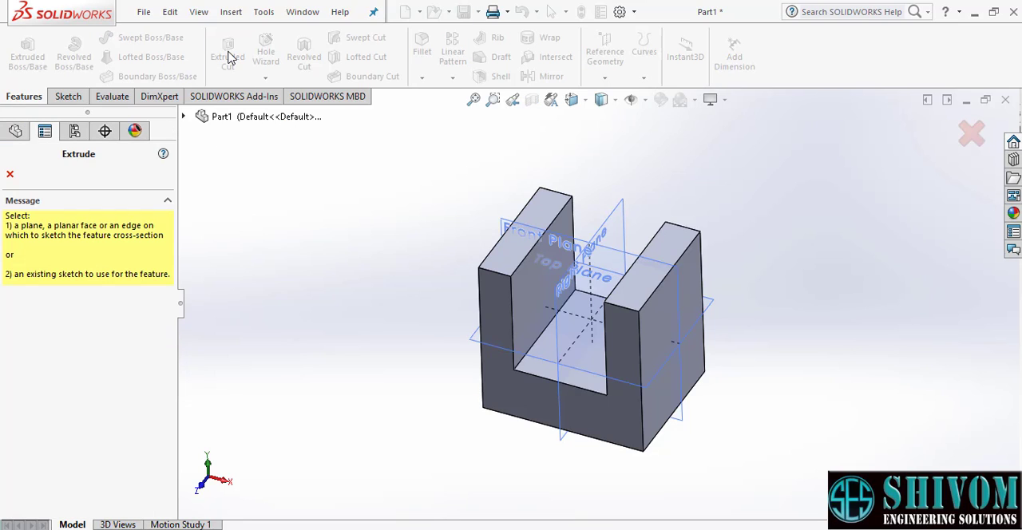
left_click(692, 287)
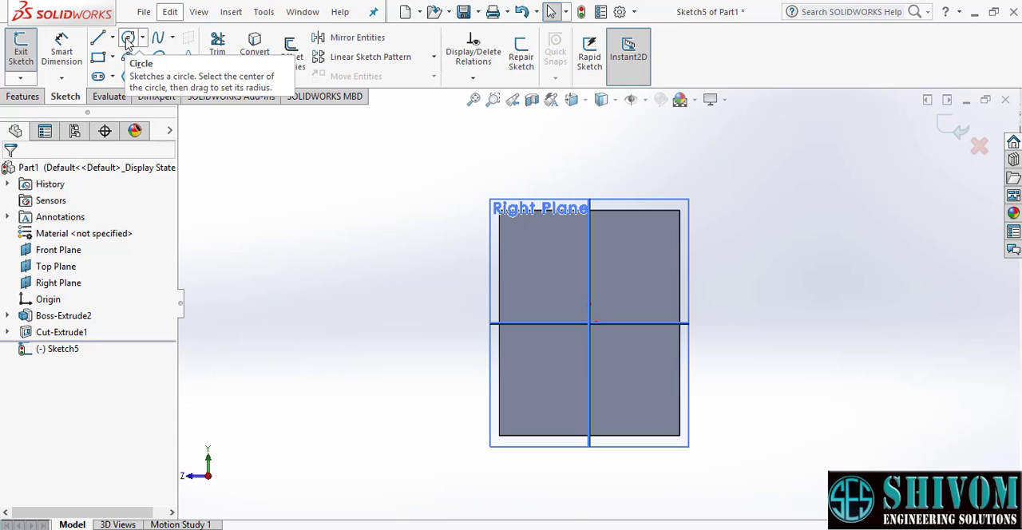
left_click(128, 40)
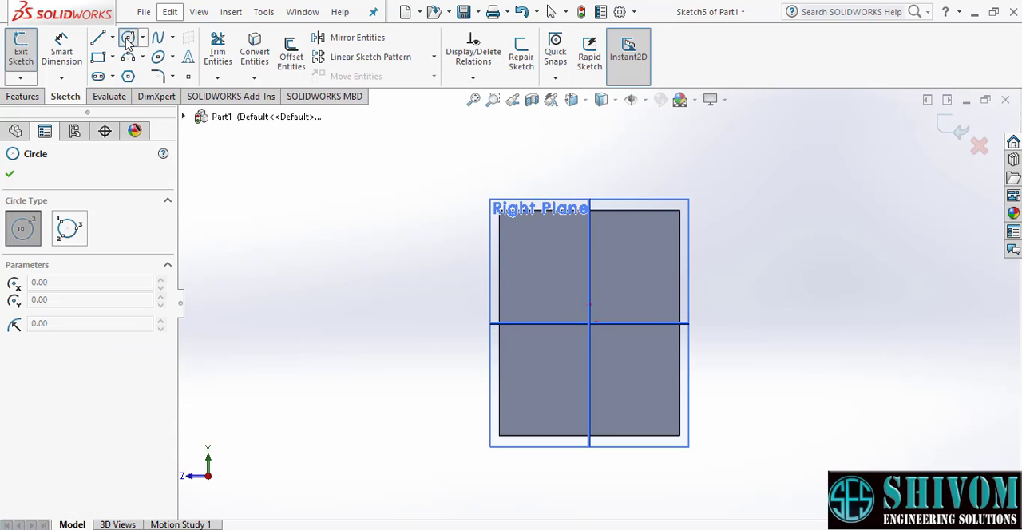
left_click(589, 292)
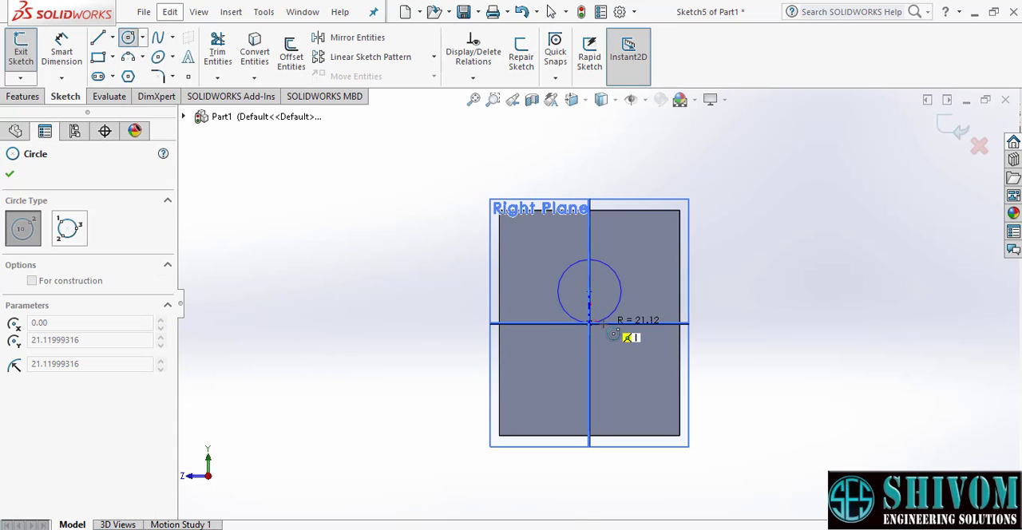
left_click(608, 326)
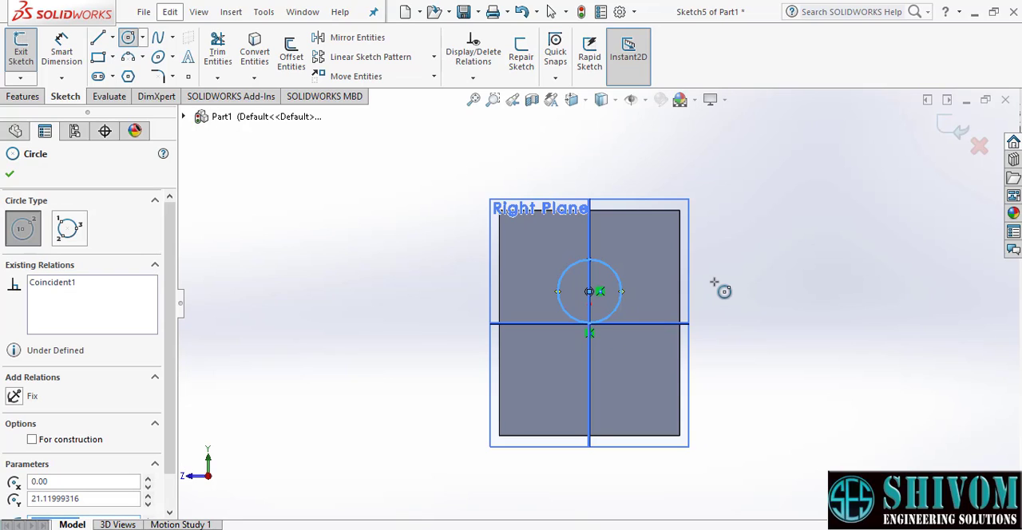
left_click(9, 174)
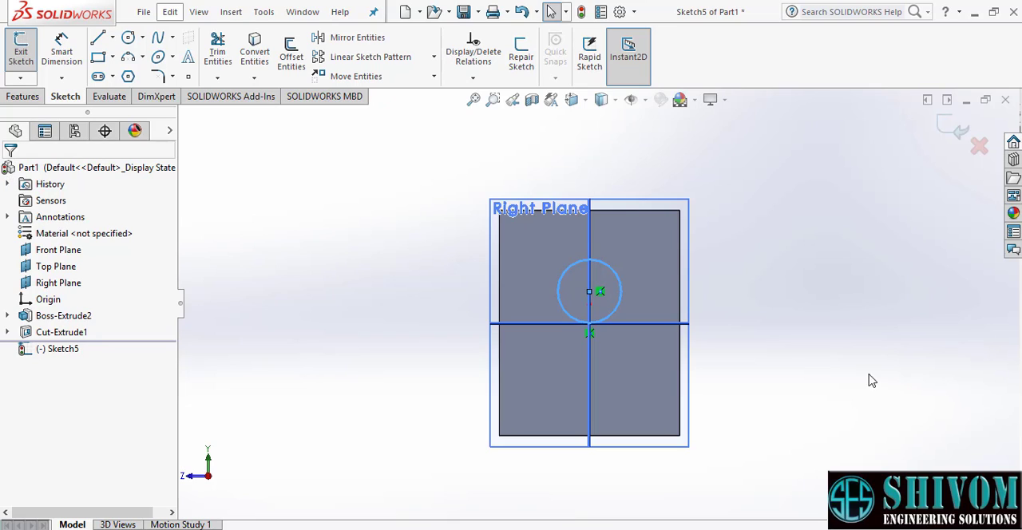
left_click(955, 137)
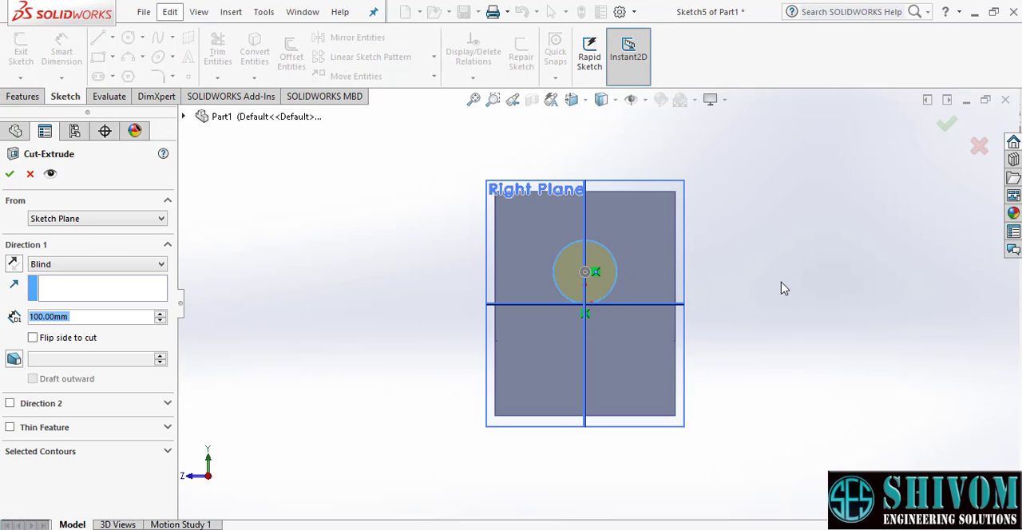
- Try the Through All and Through All - Both end conditions for the circular cut
middle_click_drag(677, 294, 737, 415)
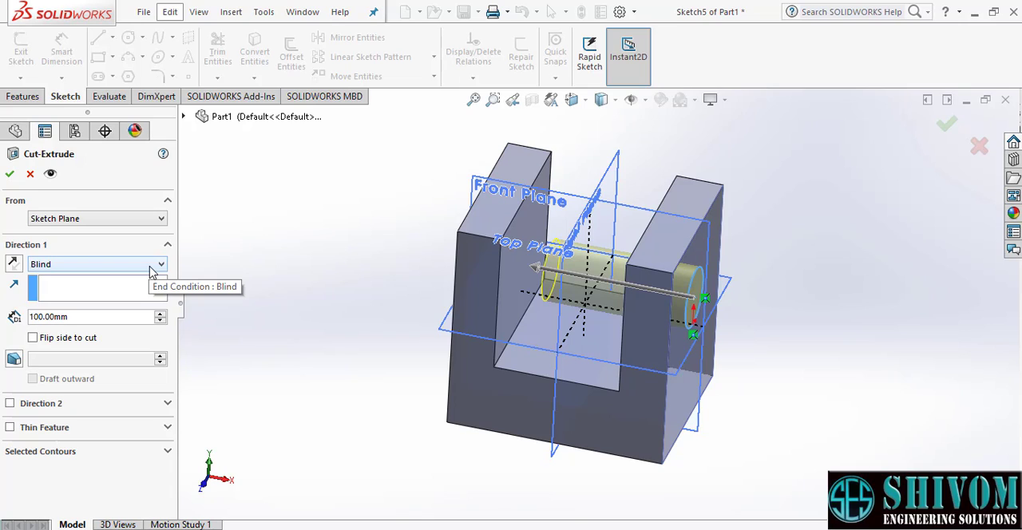
left_click(152, 267)
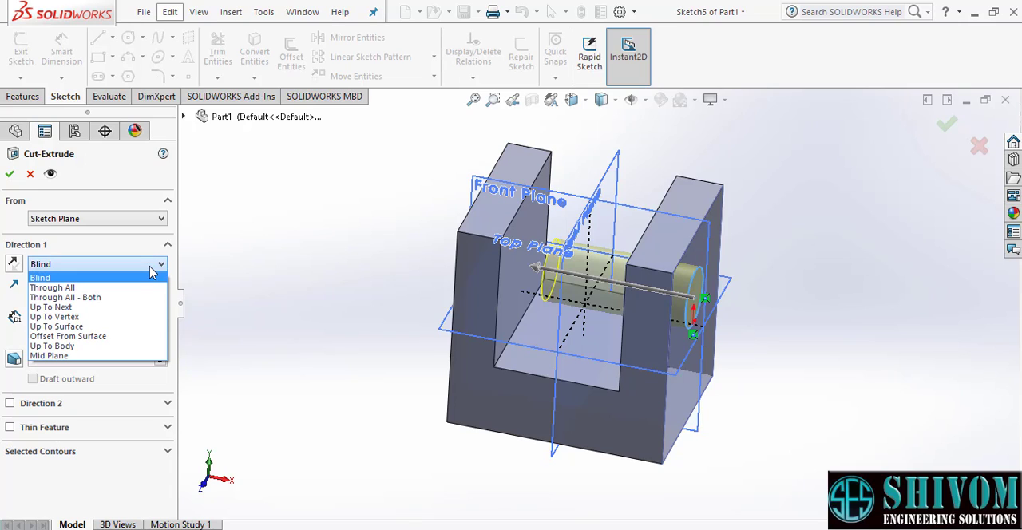
left_click(80, 288)
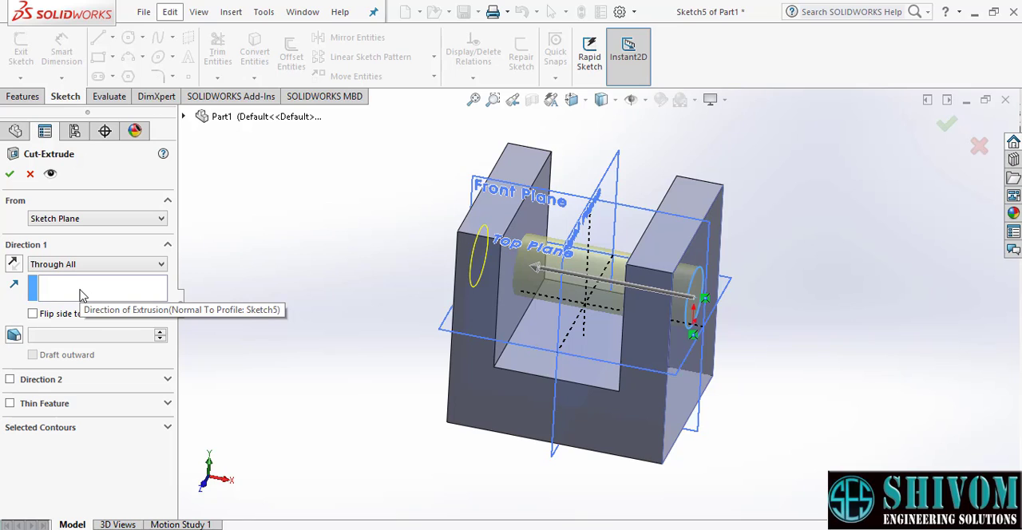
mouse_move(451, 380)
middle_mouse_down()
mouse_move(511, 393)
mouse_move(493, 403)
mouse_move(436, 335)
mouse_move(420, 356)
mouse_move(447, 398)
middle_mouse_up()
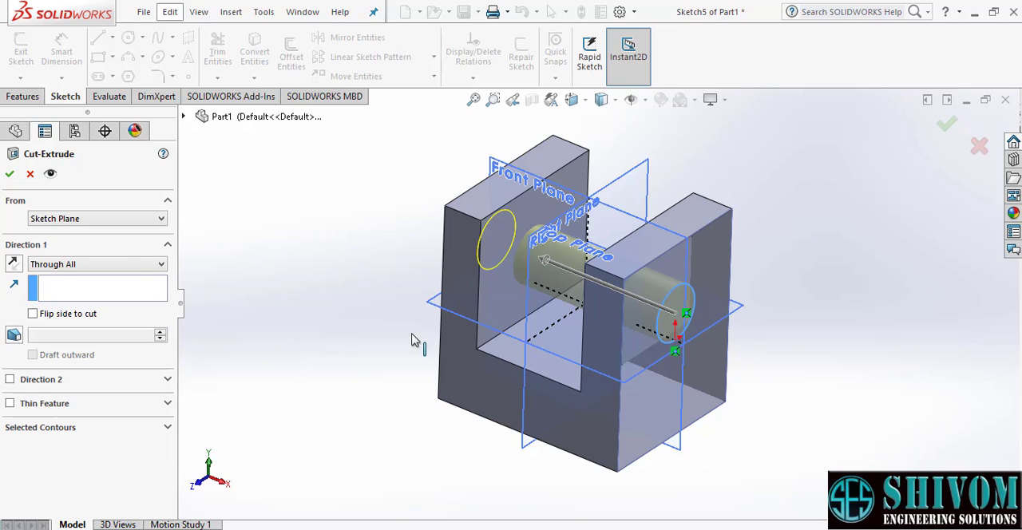
left_click(126, 266)
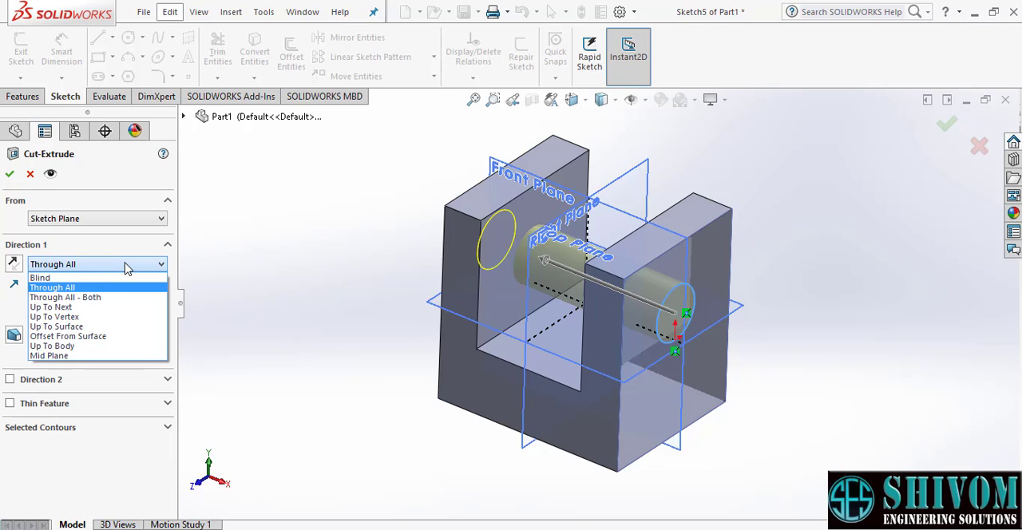
left_click(90, 297)
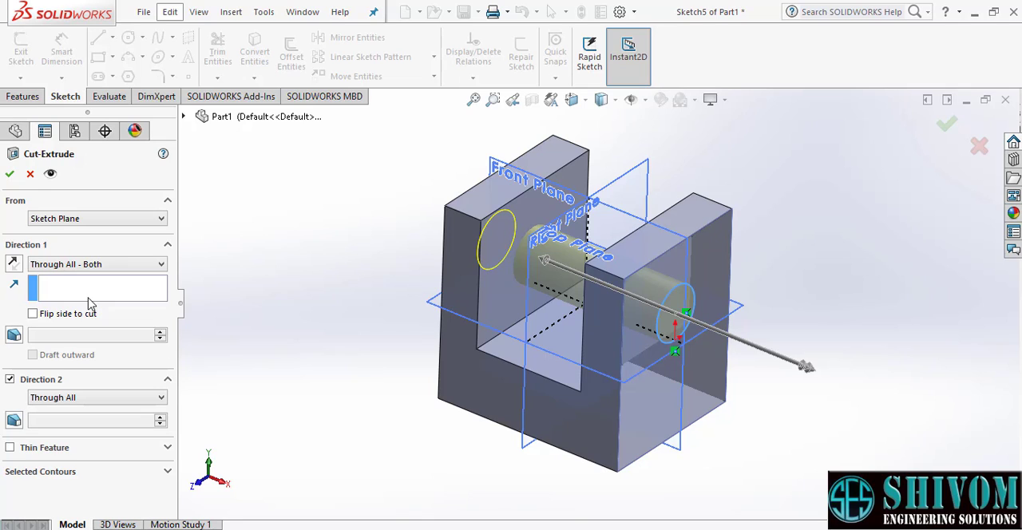
- Try the Up To Next end condition for Direction 1 of the circular cut and inspect its preview
left_click(132, 269)
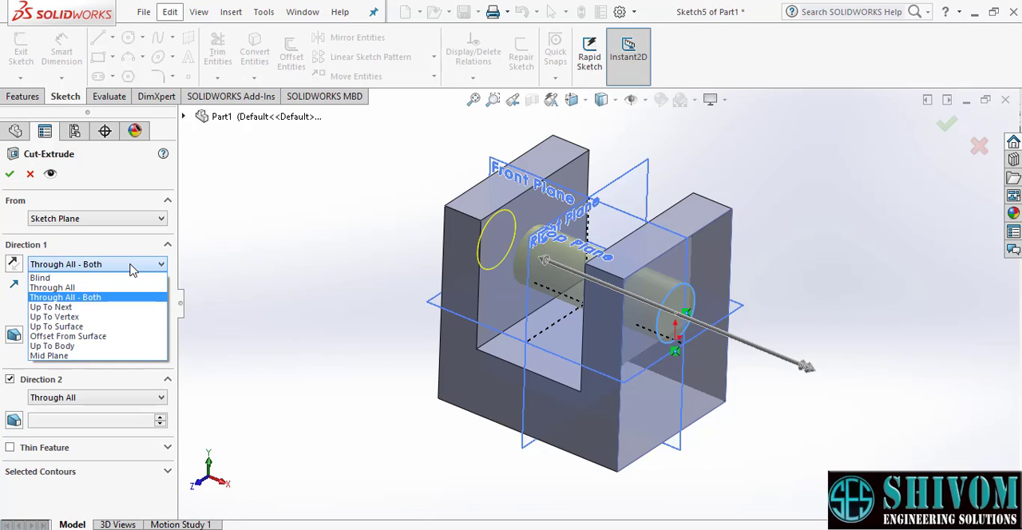
left_click(80, 307)
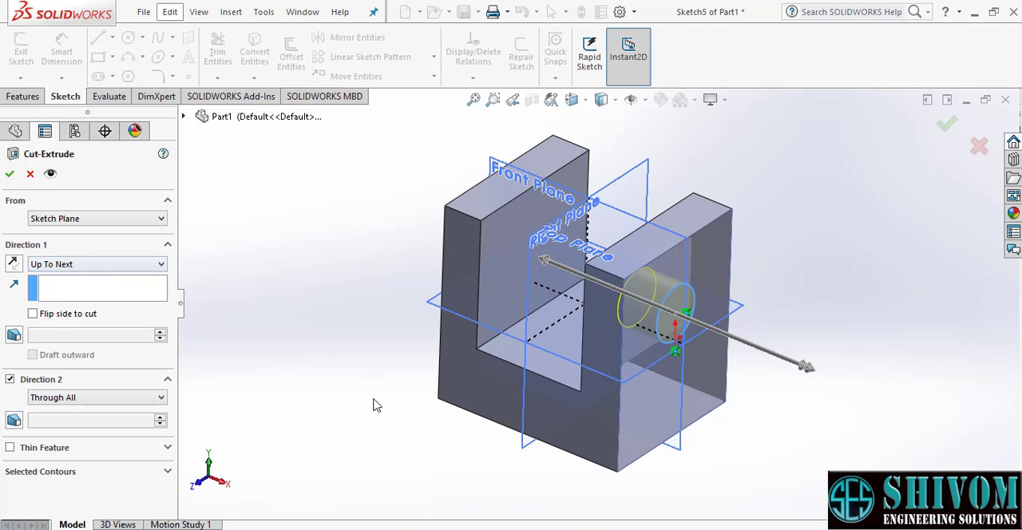
mouse_move(429, 453)
middle_mouse_down()
mouse_move(438, 427)
mouse_move(463, 436)
mouse_move(468, 461)
mouse_move(439, 468)
middle_mouse_up()
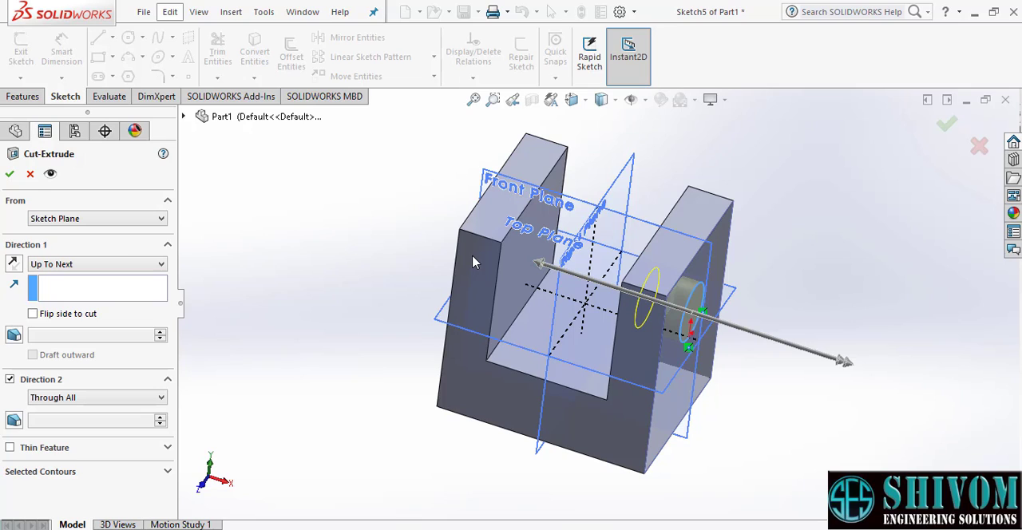
- Try ending the circular cut Up To Vertex at the opposite wall's front upper corner on the slot side
left_click(121, 264)
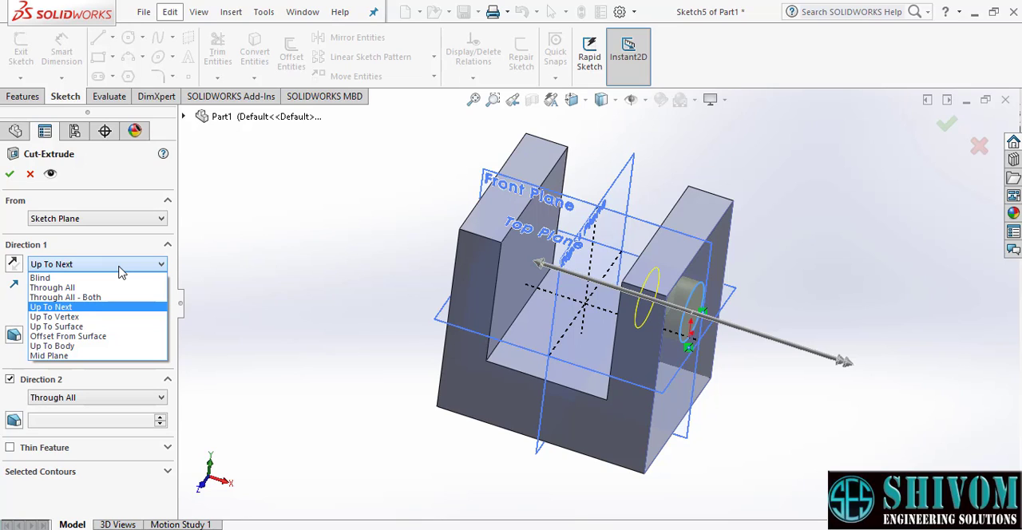
left_click(78, 318)
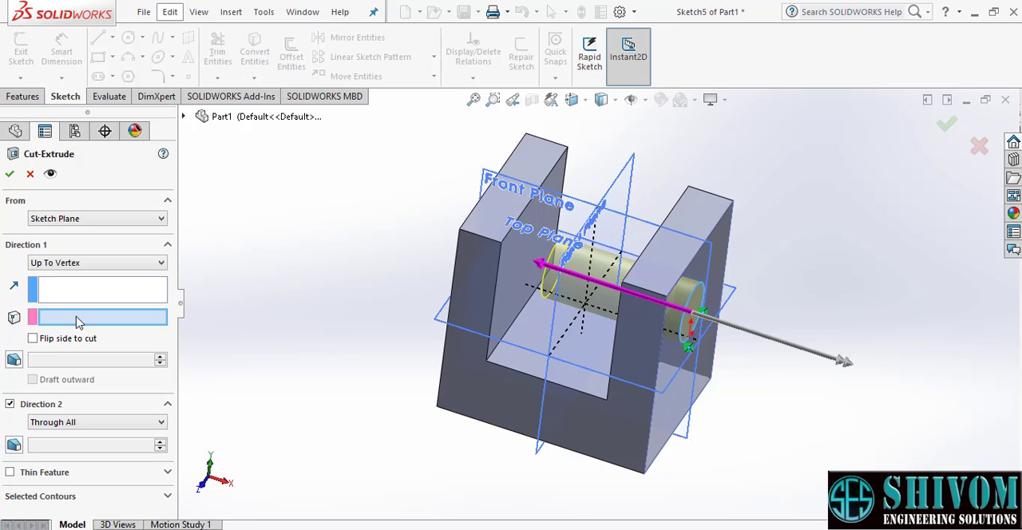
left_click(501, 243)
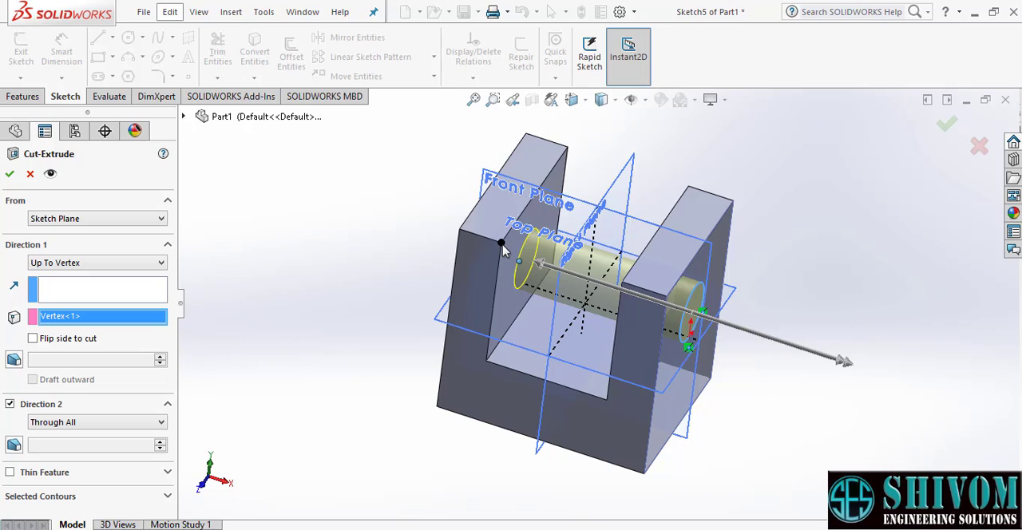
- Try ending the circular cut Up To Surface at the opposite wall's inner slot face
left_click(113, 264)
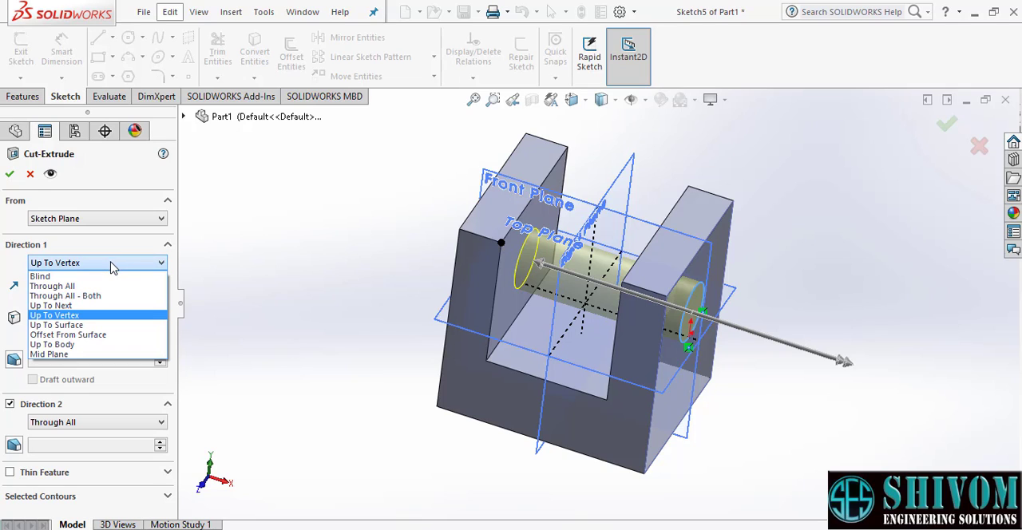
left_click(58, 325)
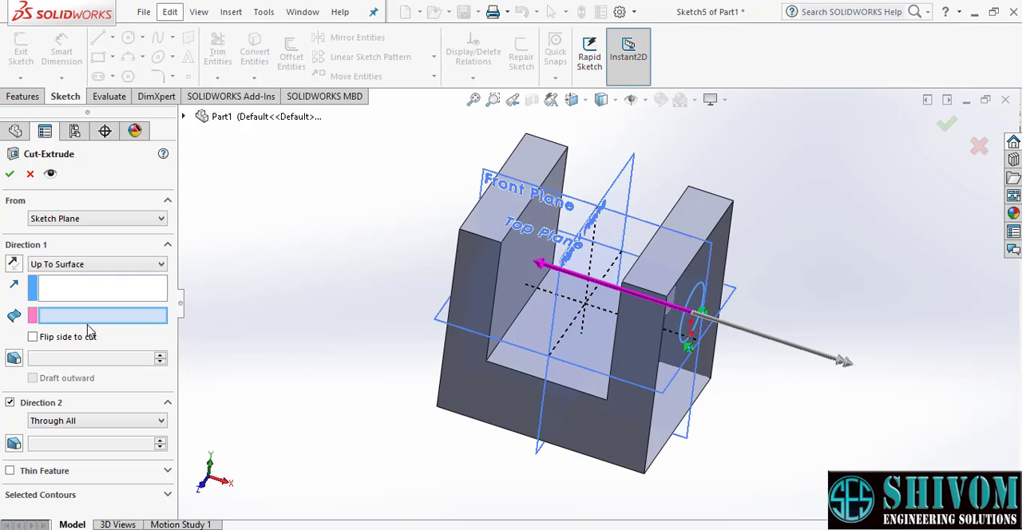
left_click(509, 282)
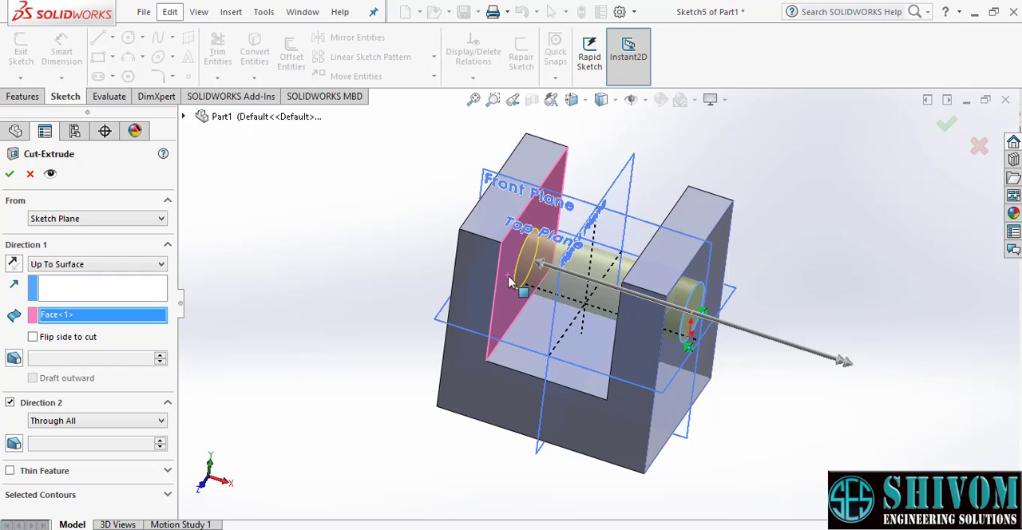
- Set the cut to Offset From Surface, 50 mm from the selected inner slot face, and reverse the offset
left_click(137, 275)
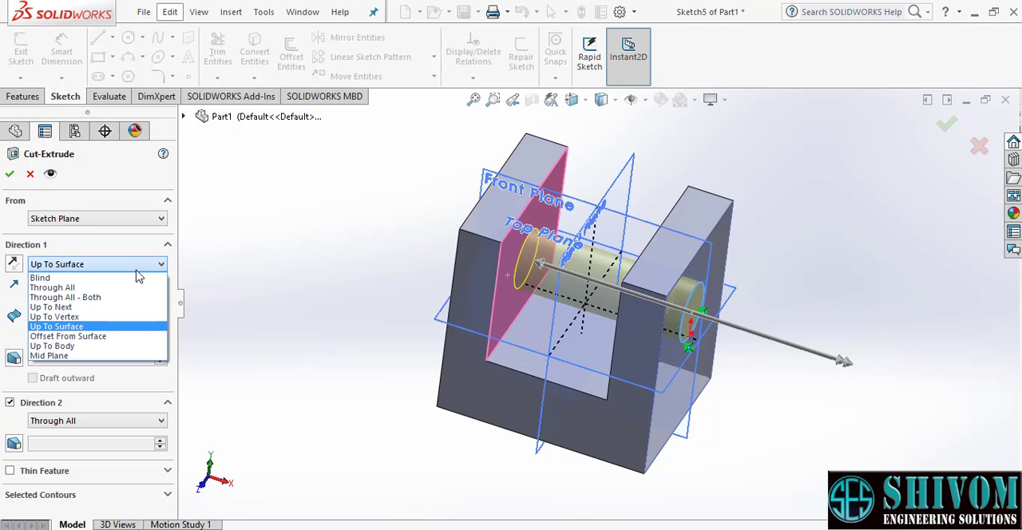
left_click(108, 337)
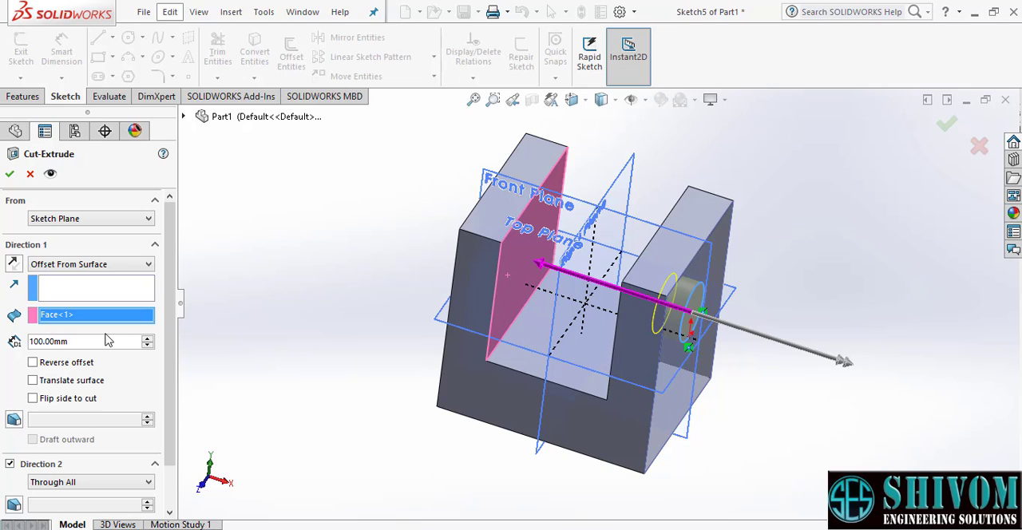
double_click(79, 343)
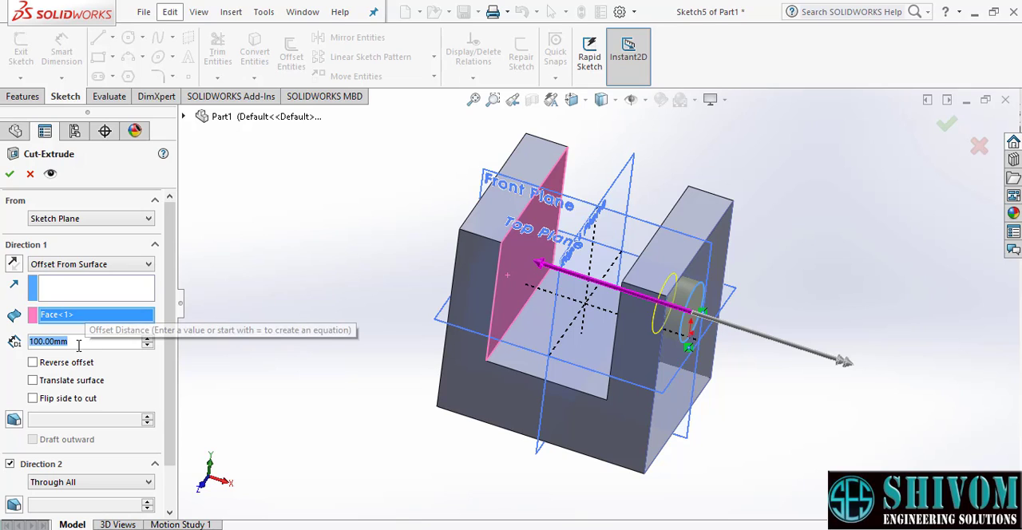
type("50")
key("Return")
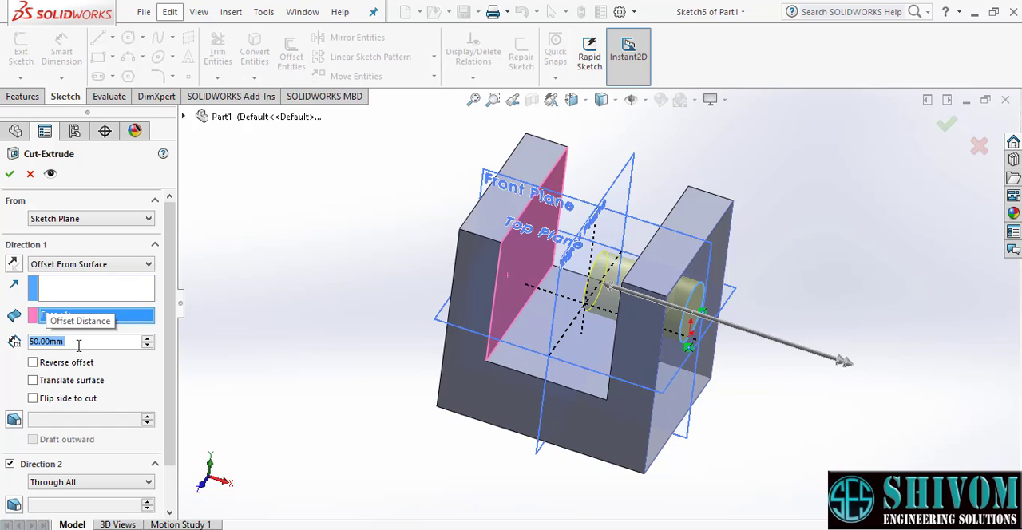
middle_click_drag(543, 363, 520, 296)
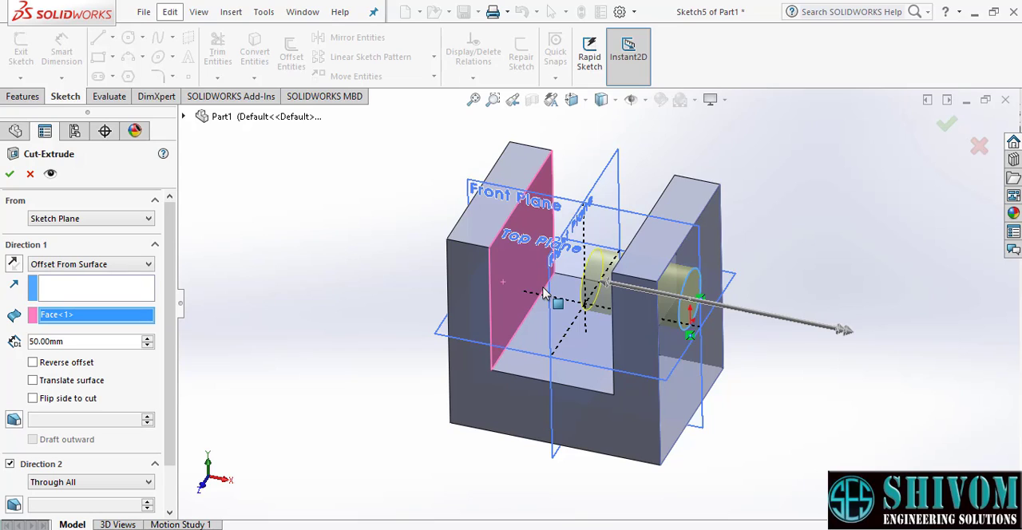
left_click(33, 363)
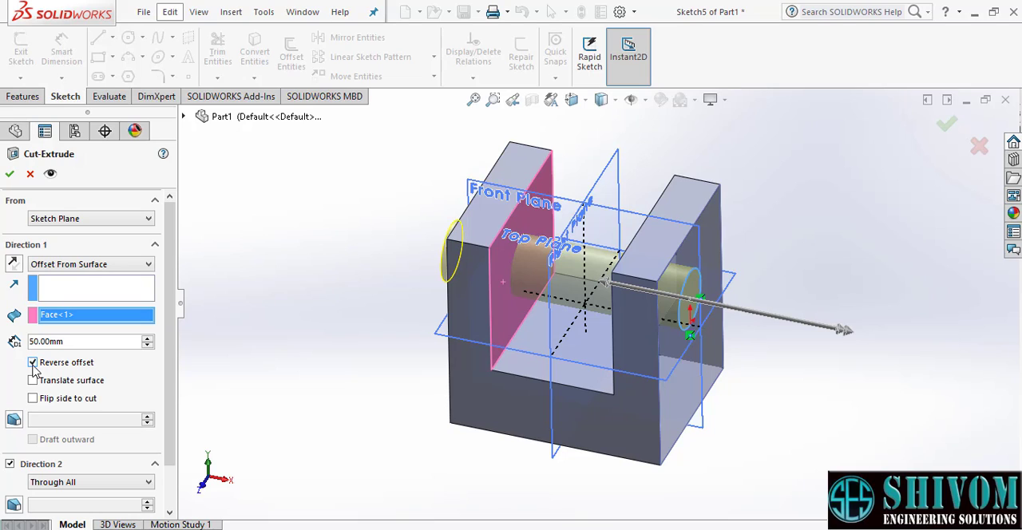
- Cut the circle 50 mm deep with the Mid Plane end condition
left_click(102, 271)
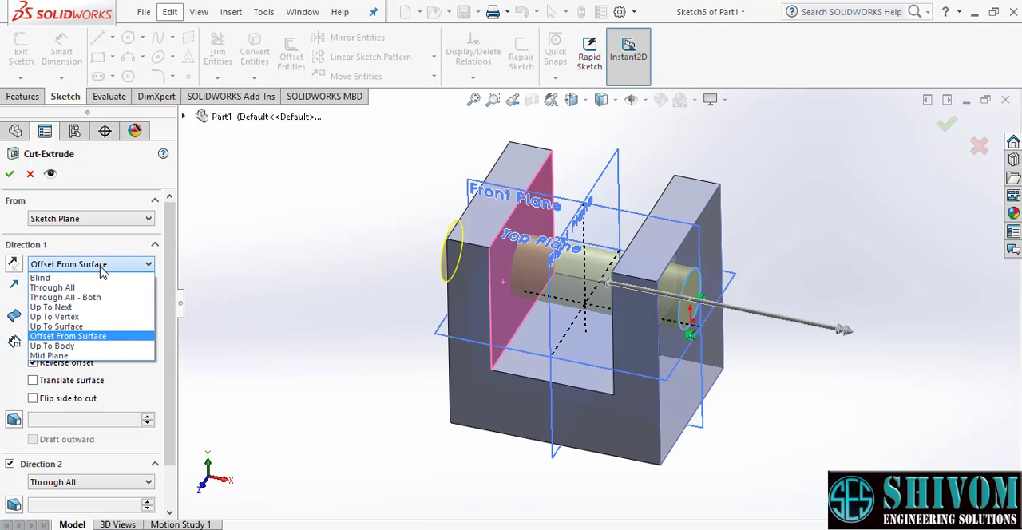
left_click(66, 356)
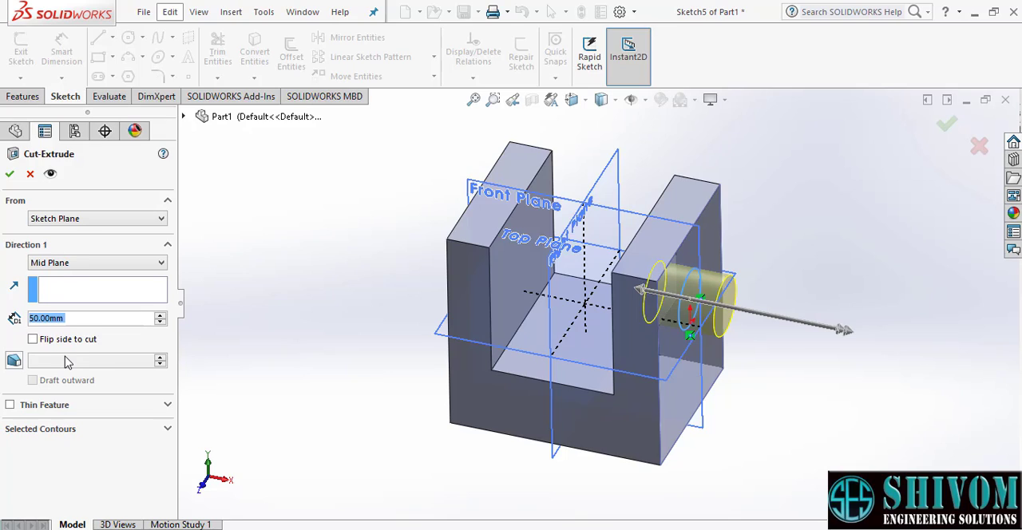
key("Return")
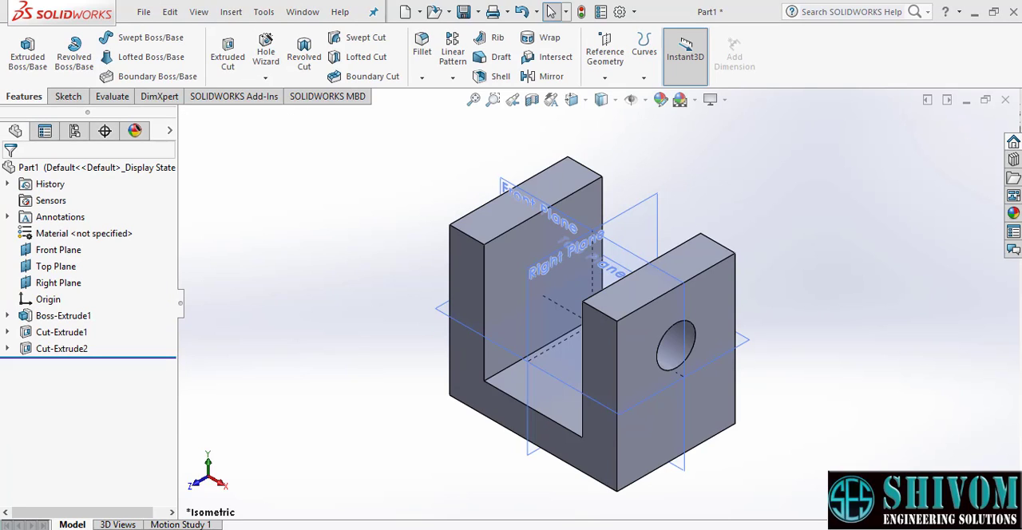